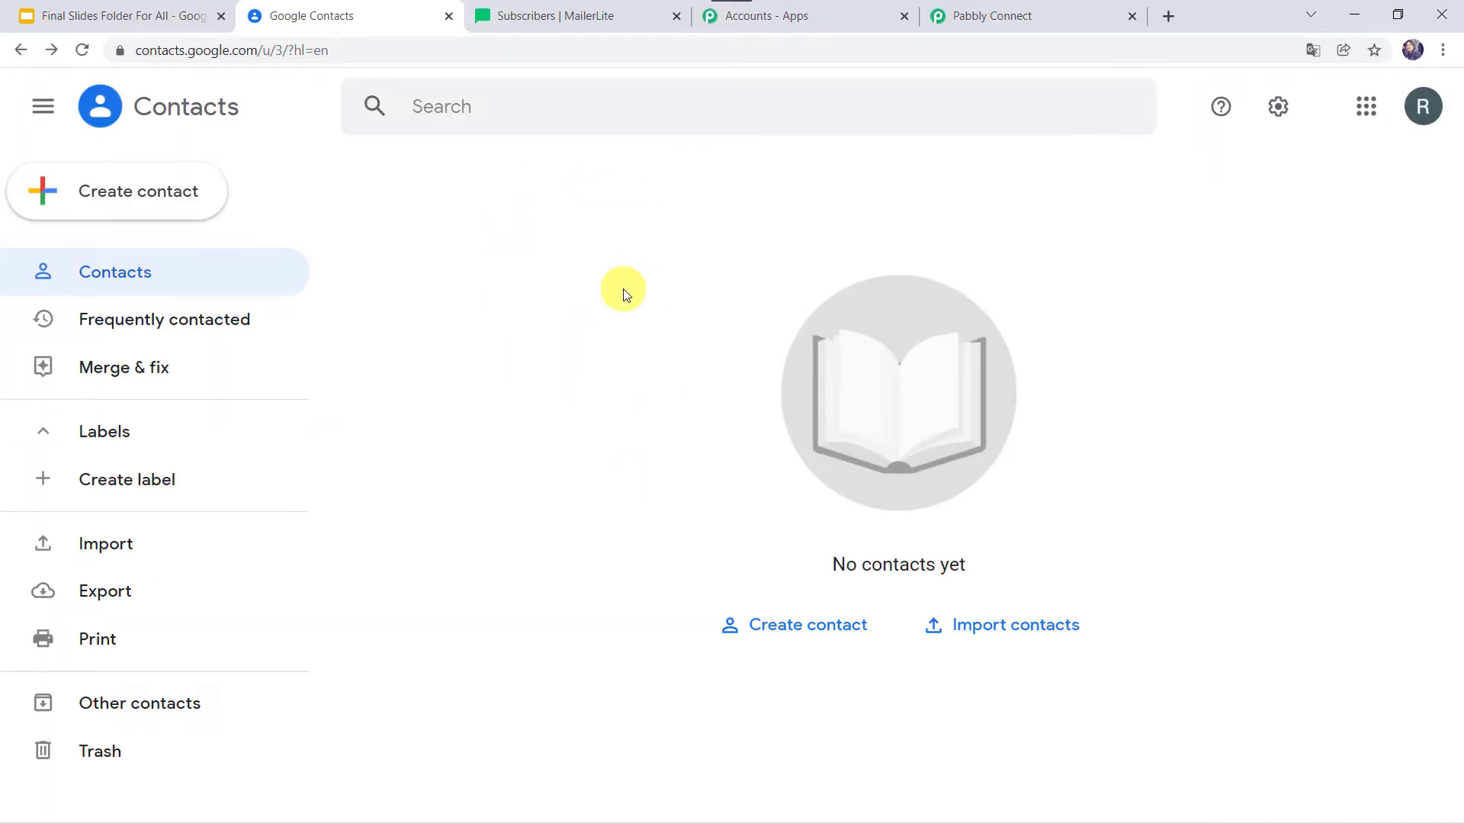
Compare the MailerLite groups page with the empty Google Contacts list.
click(588, 22)
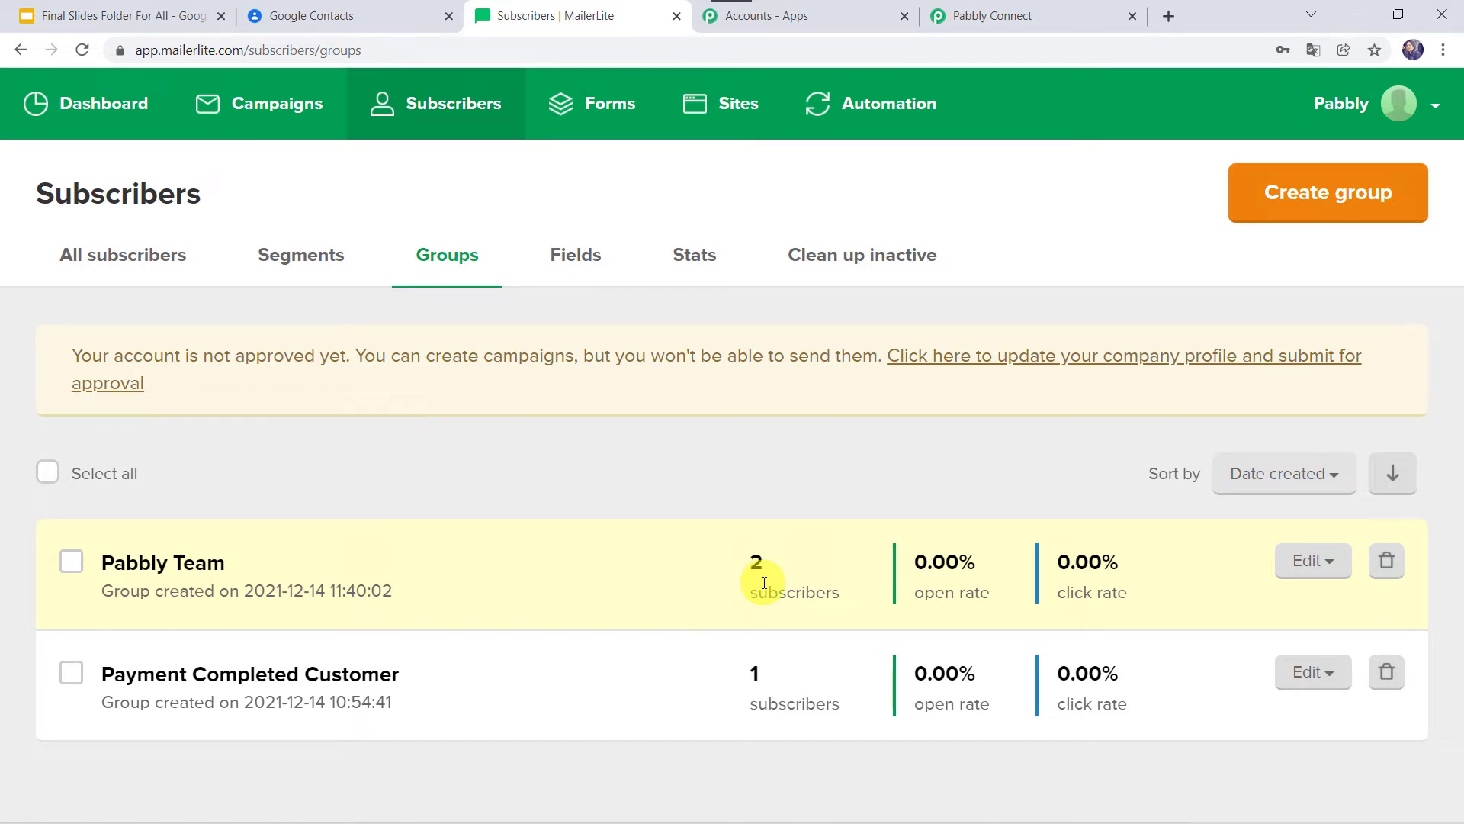
click(367, 12)
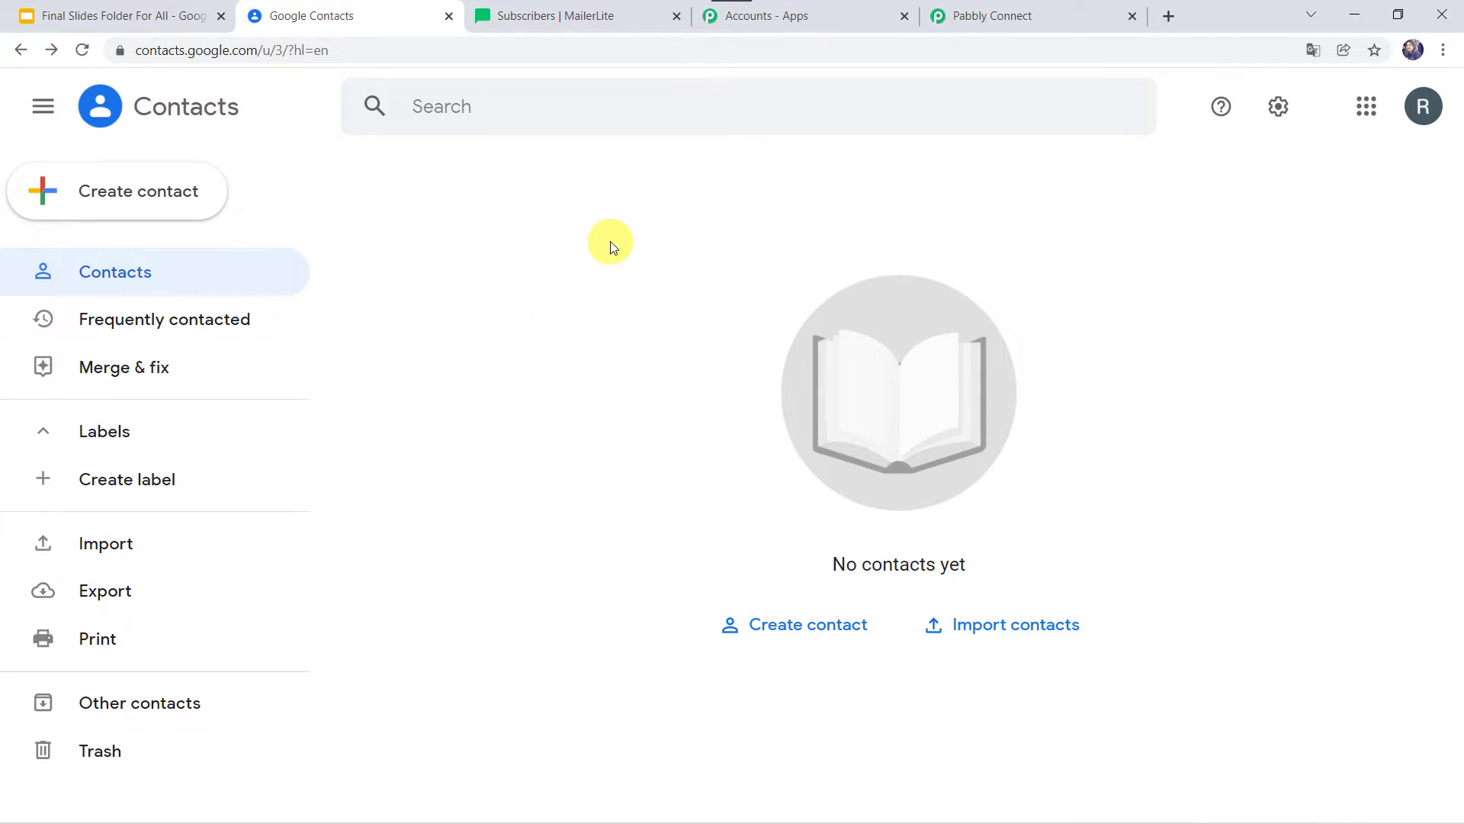
click(611, 20)
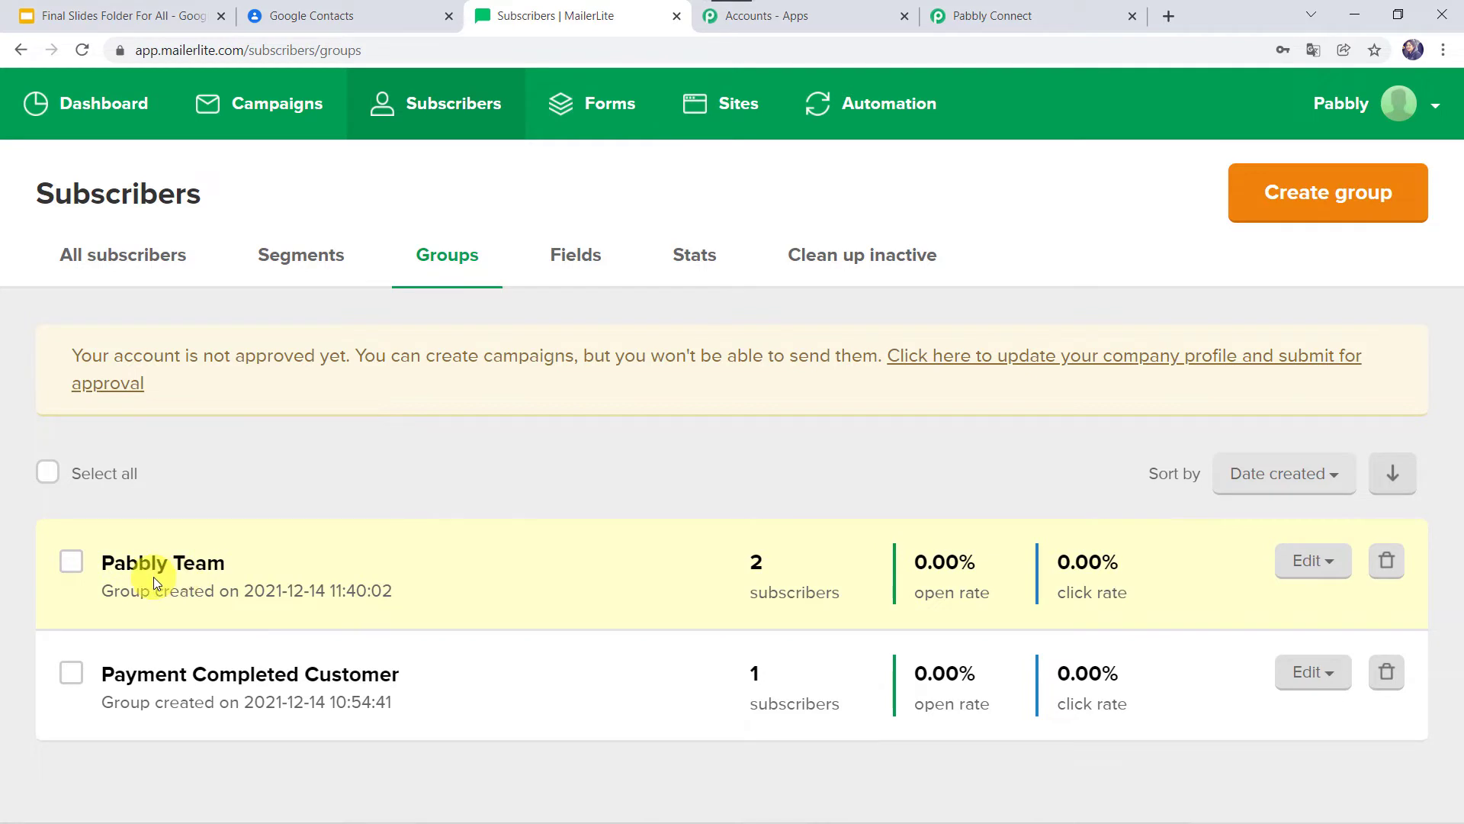
click(353, 9)
Start a new Google contact and enter the contact's first and last name.
click(135, 194)
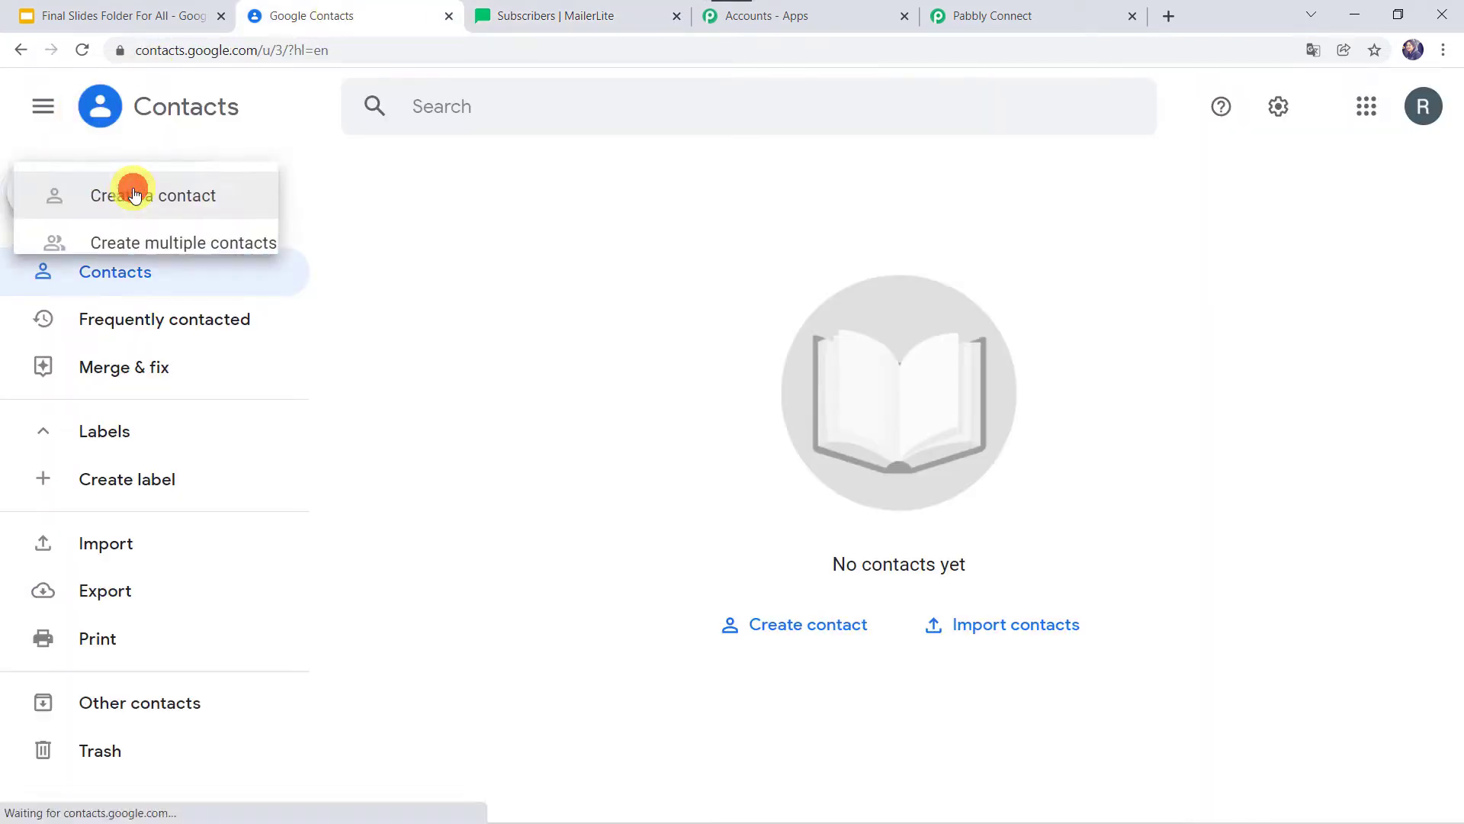
click(144, 196)
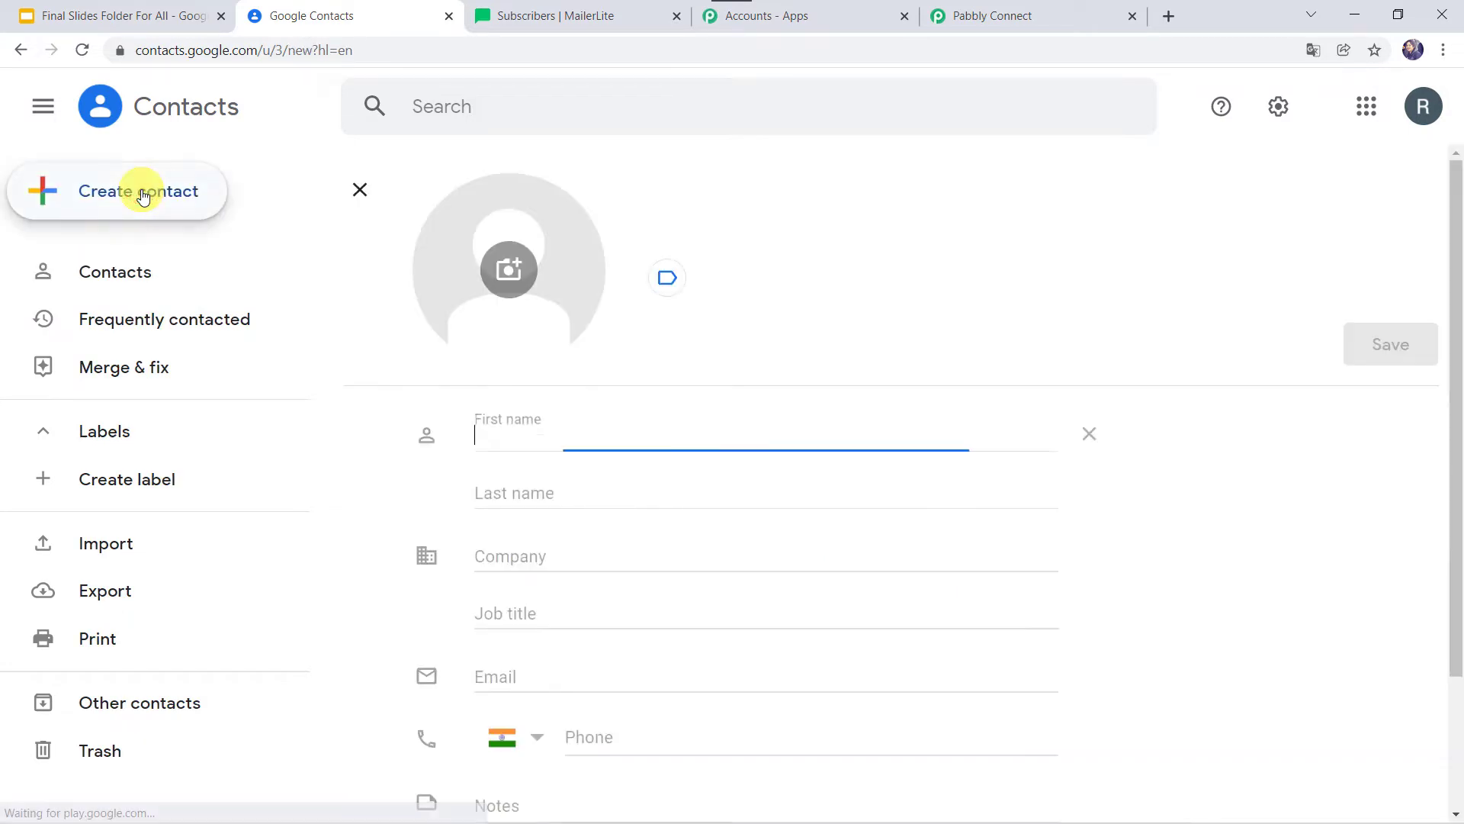
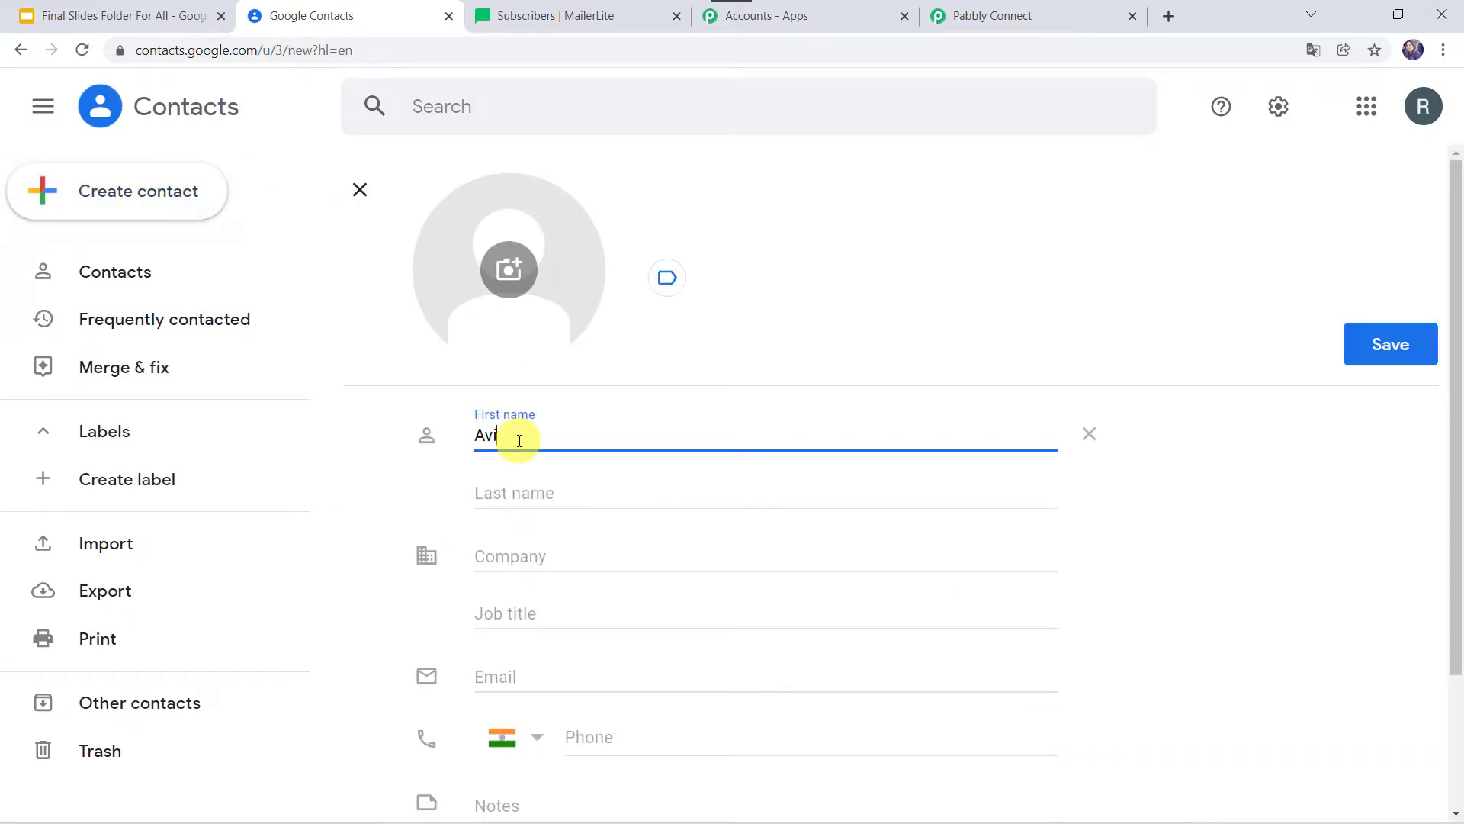
key(Tab)
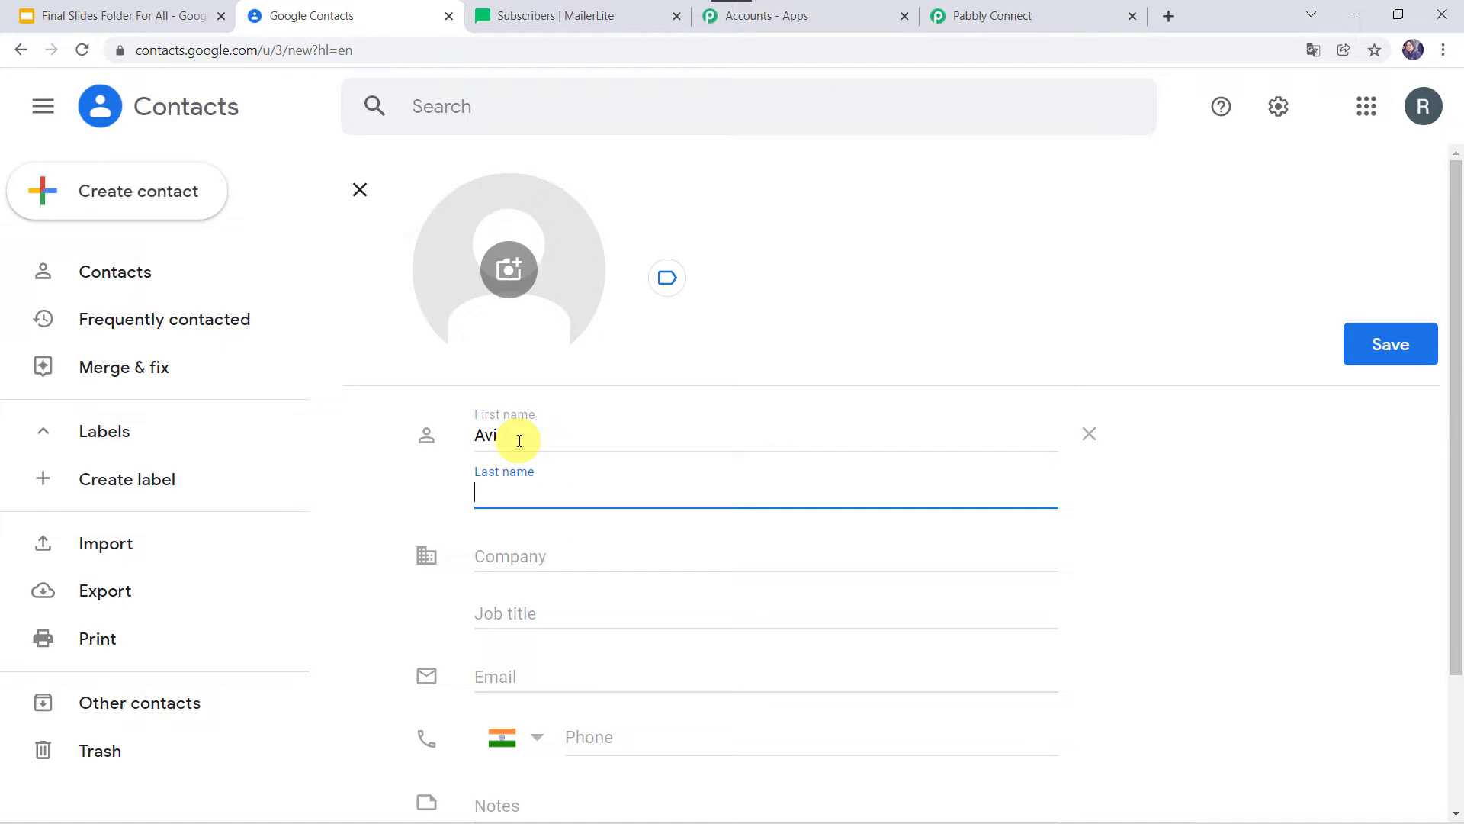
key(Tab)
Add the contact's e-mail and phone number, save it, and return to MailerLite groups.
click(527, 668)
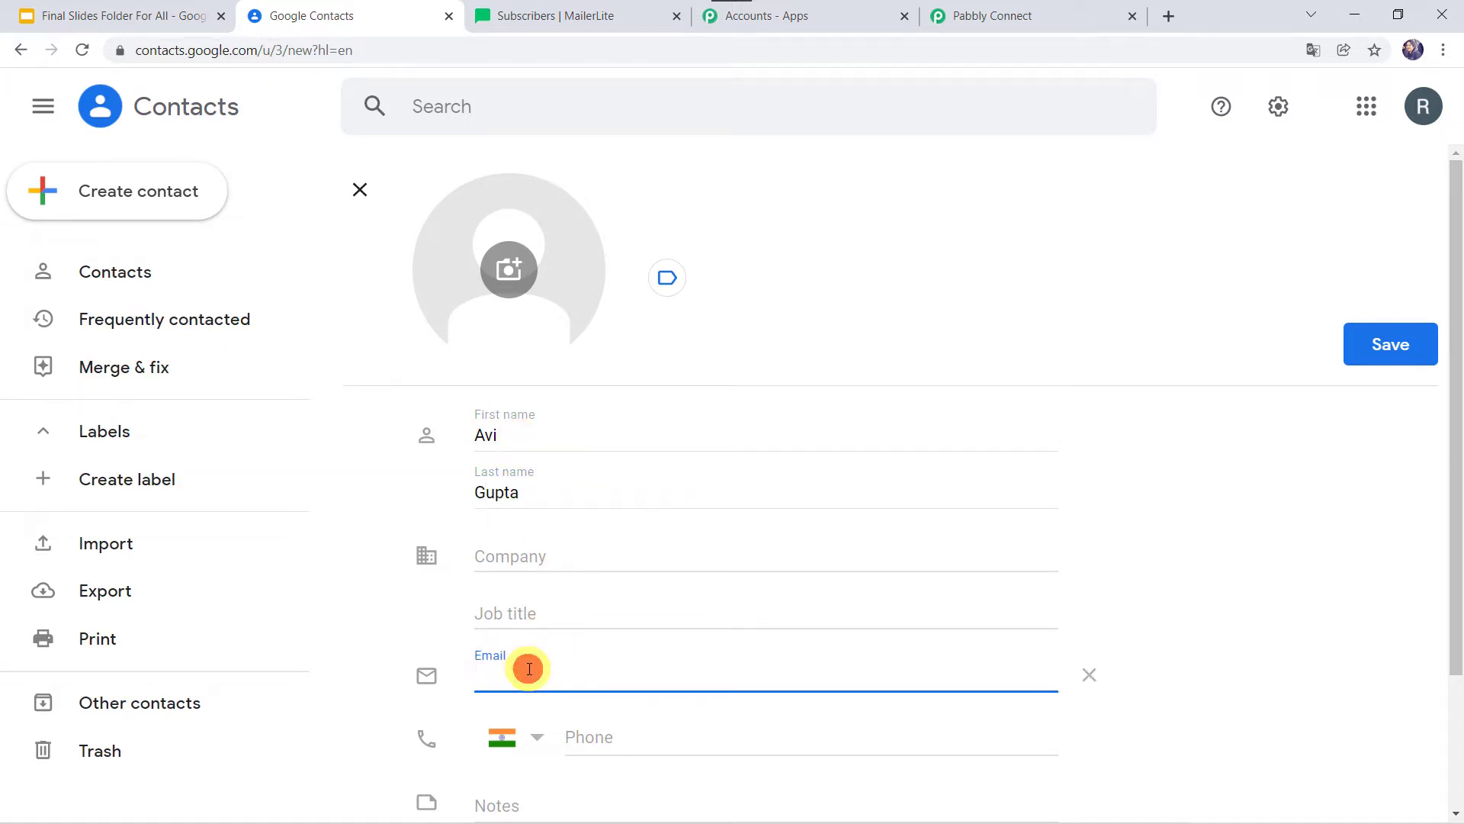
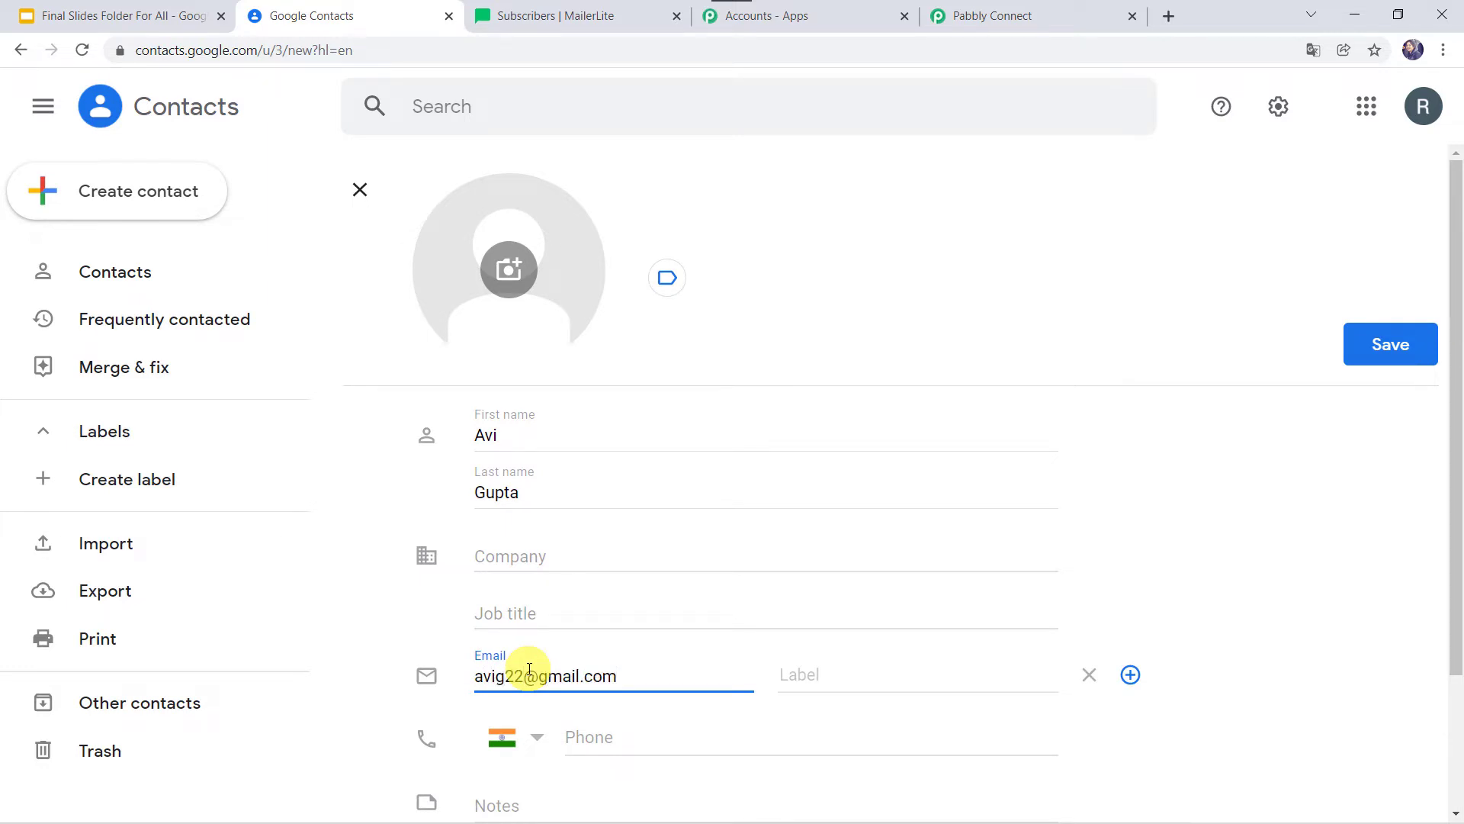
click(599, 735)
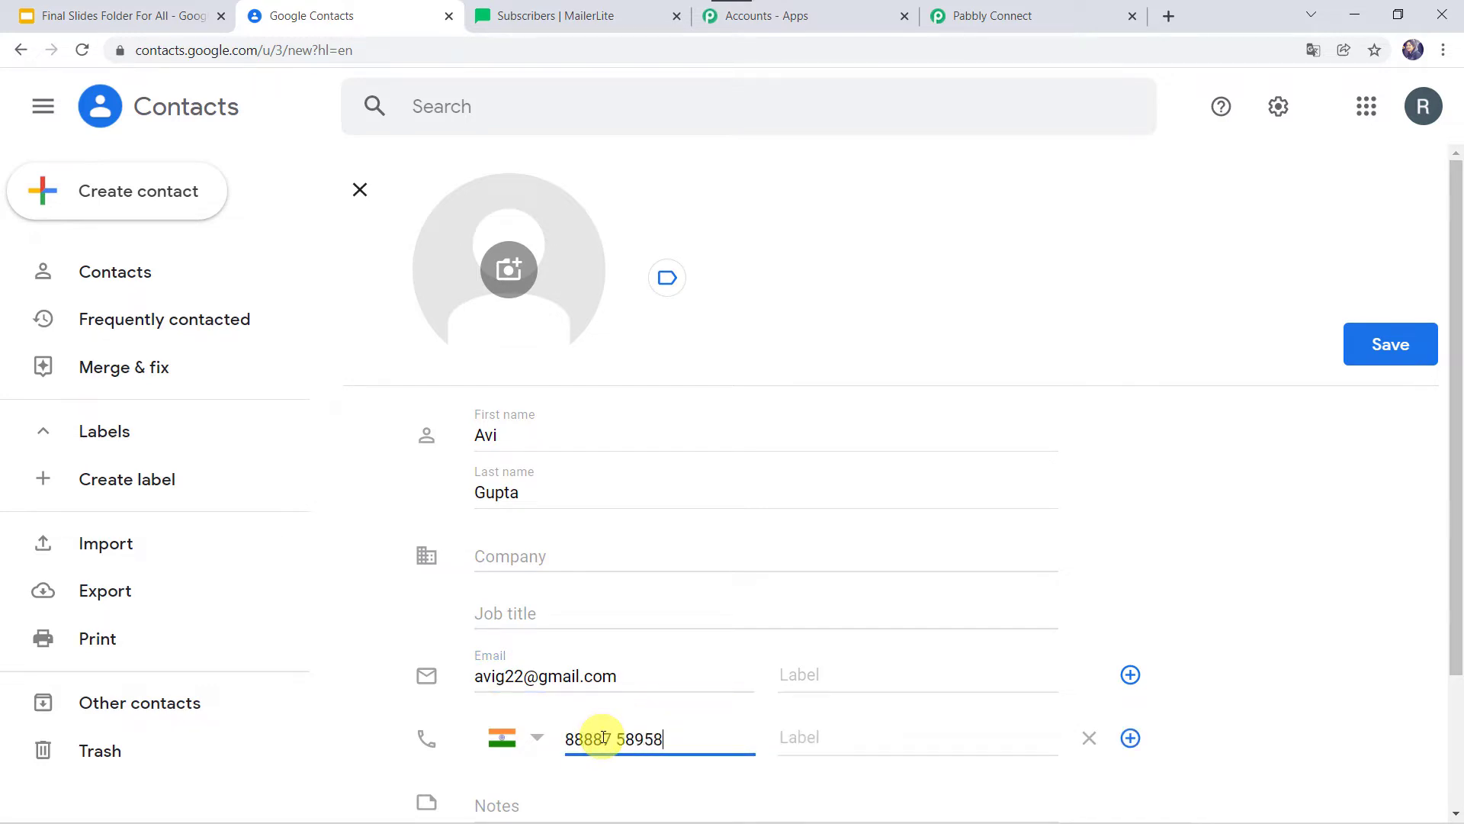
click(1380, 351)
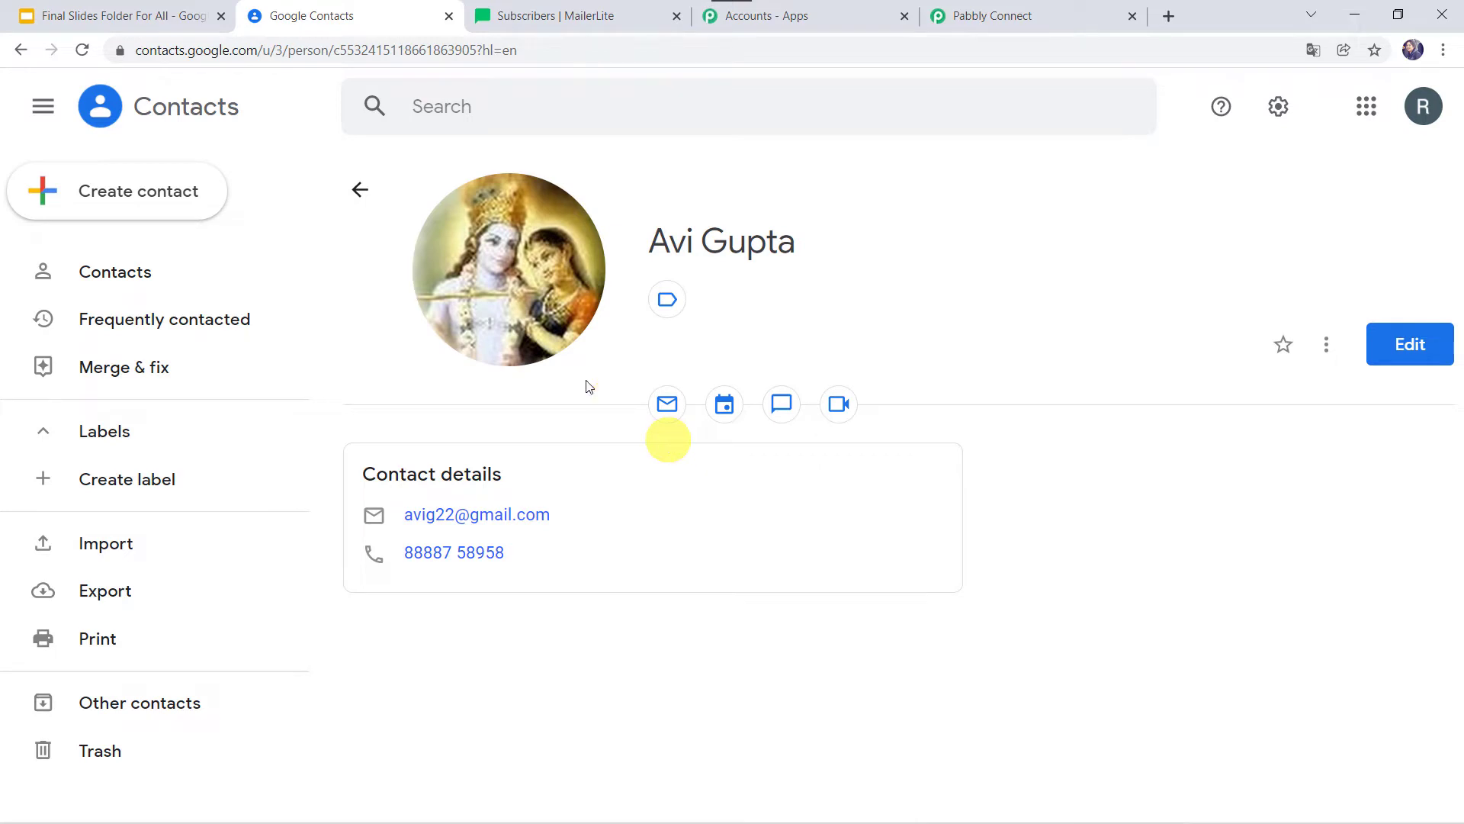
click(598, 16)
click(84, 48)
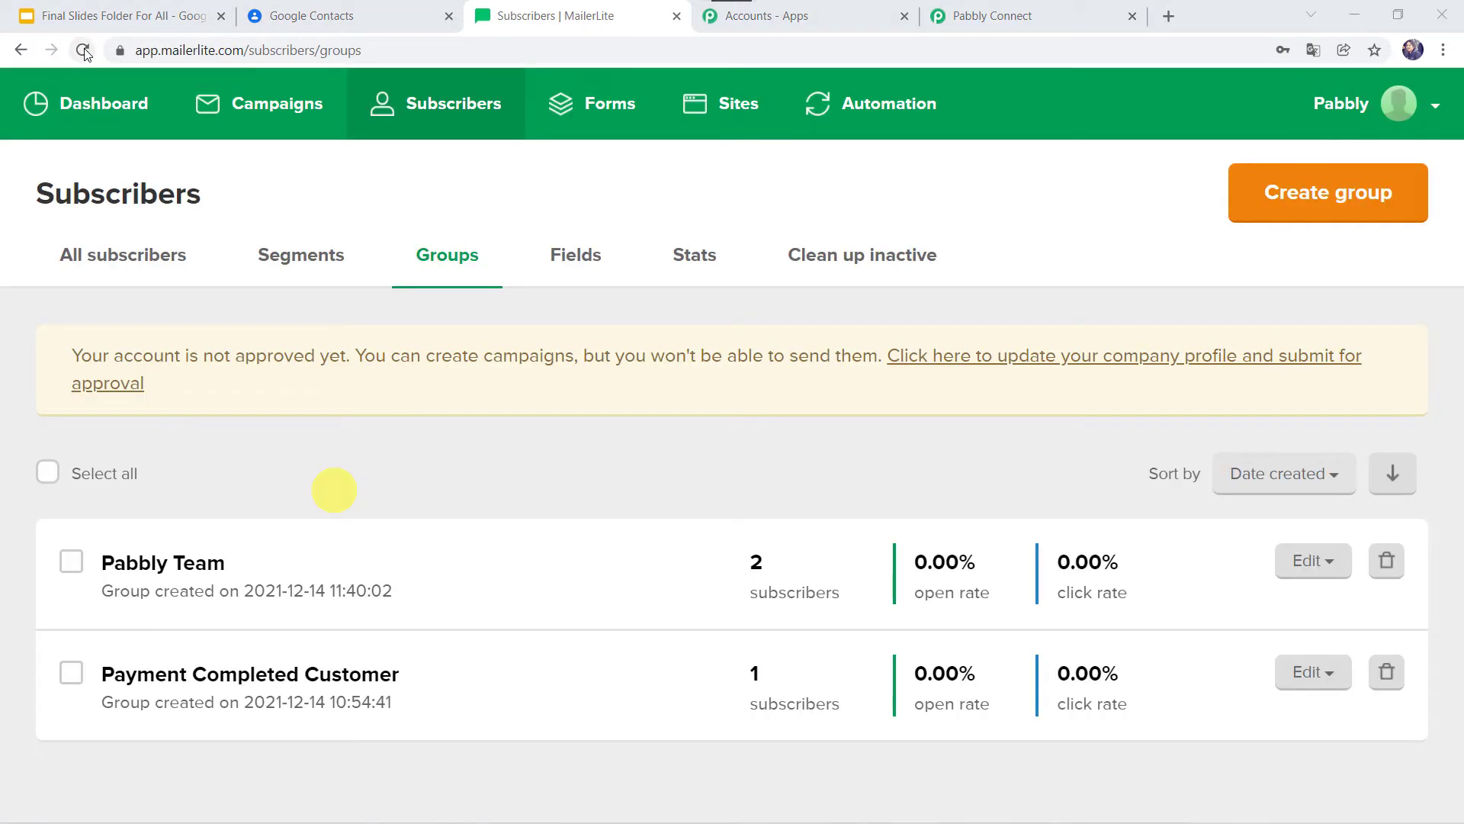
Reload MailerLite groups and open Pabbly Team, now showing 3 subscribers.
click(76, 50)
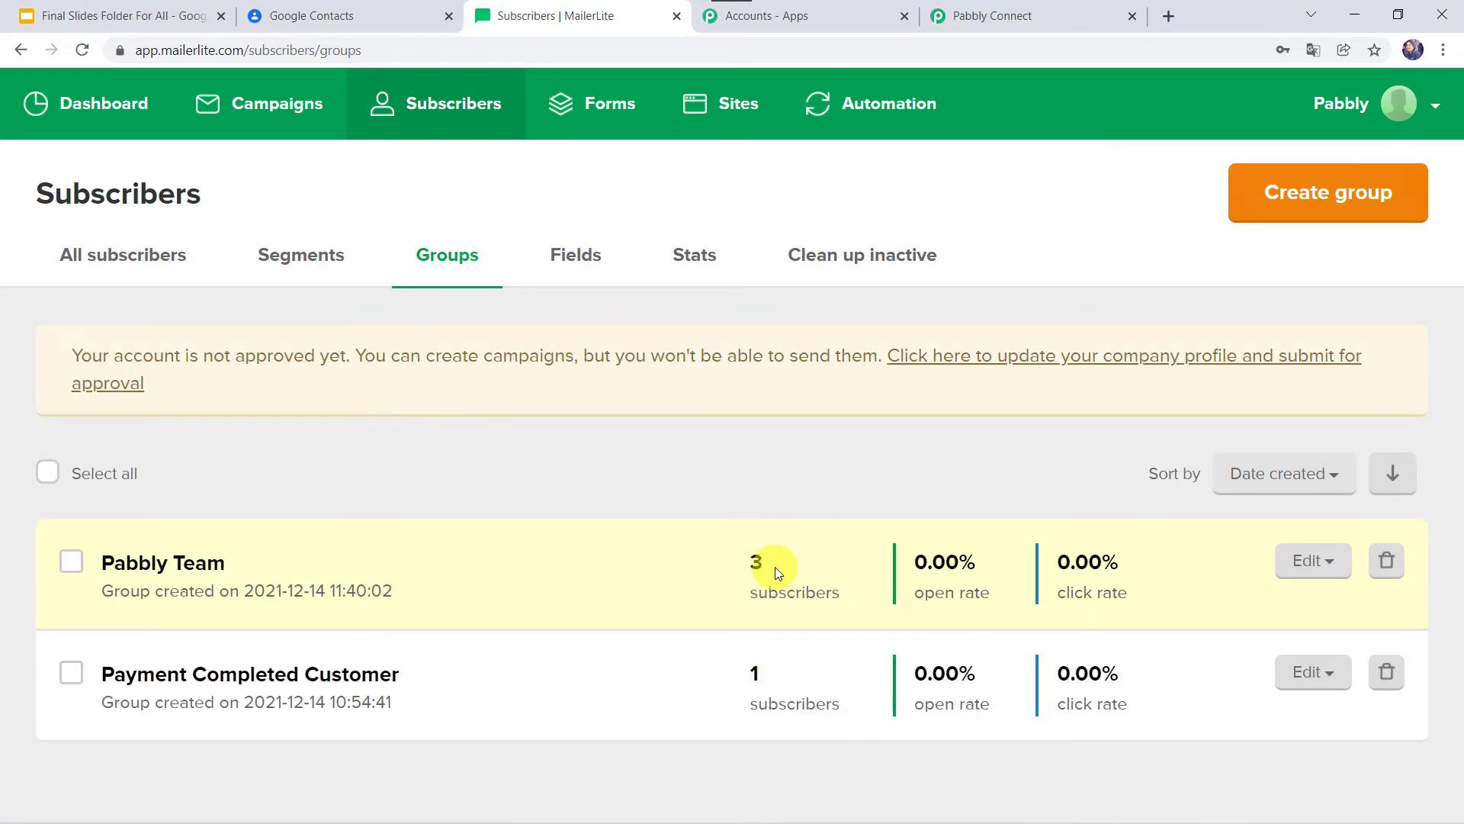
click(201, 564)
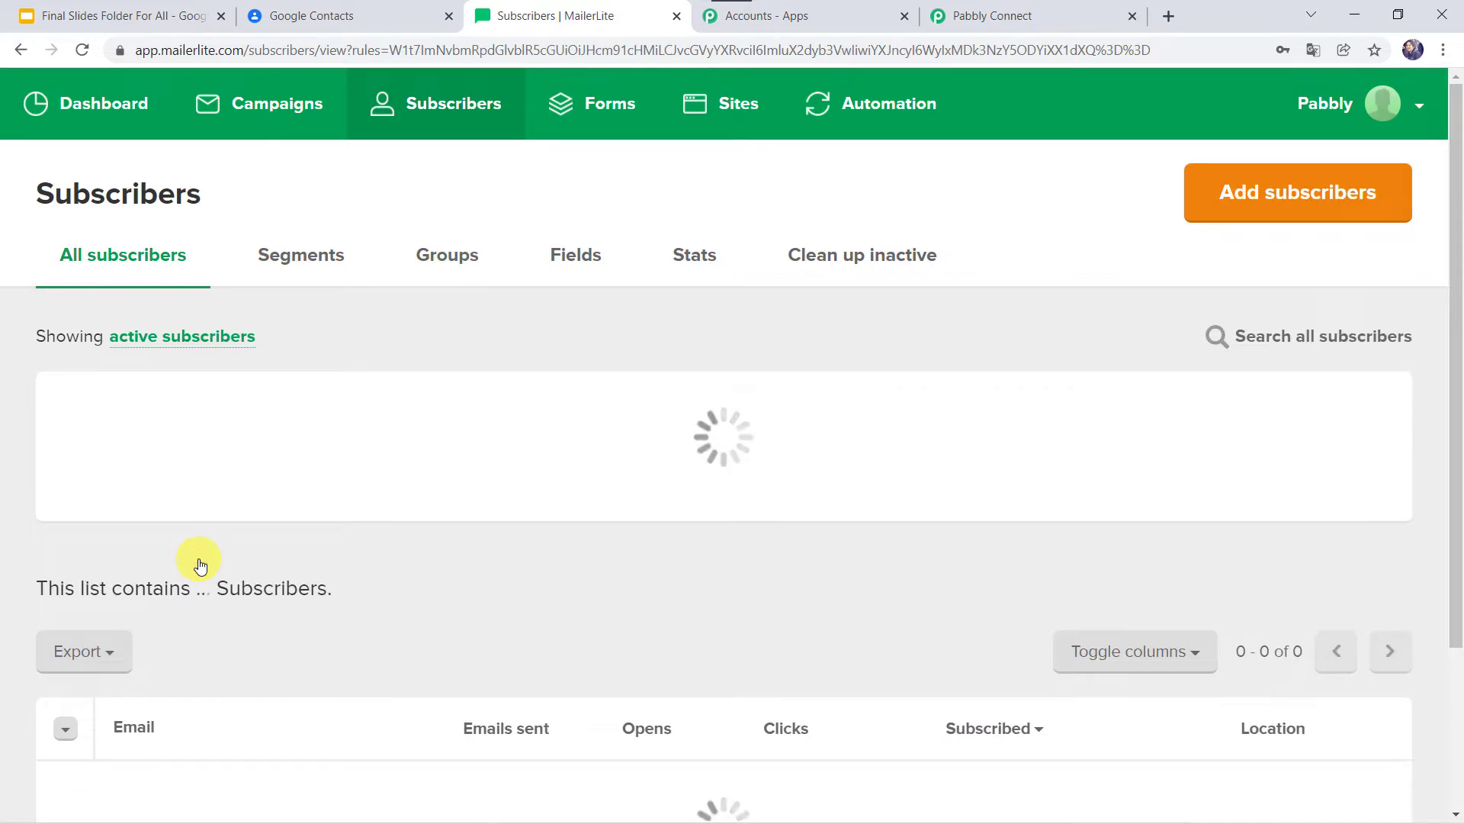
scroll(577, 569, down, 5)
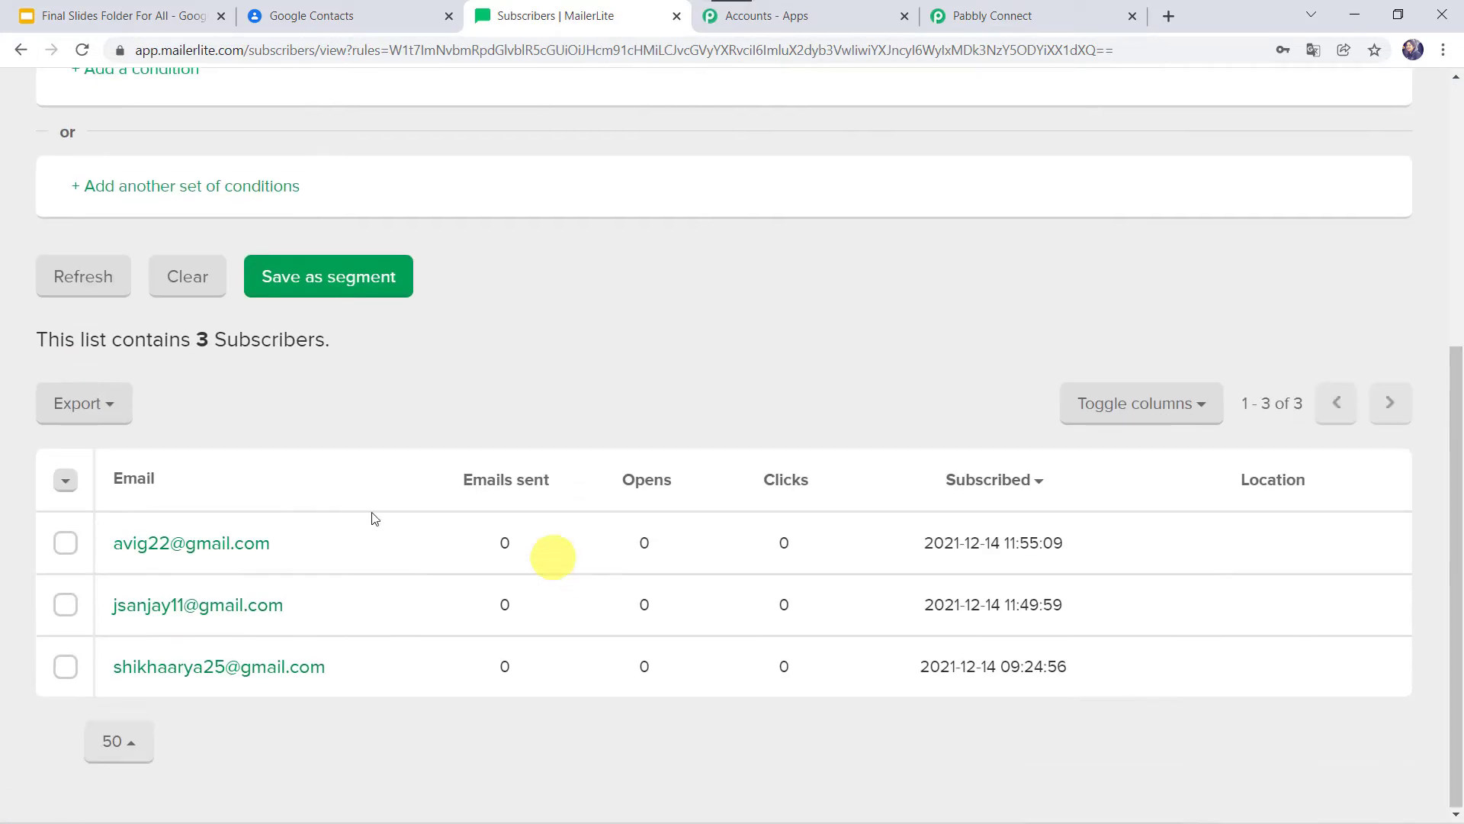
Review the new subscriber's profile, then go back to the saved Google contact.
click(121, 548)
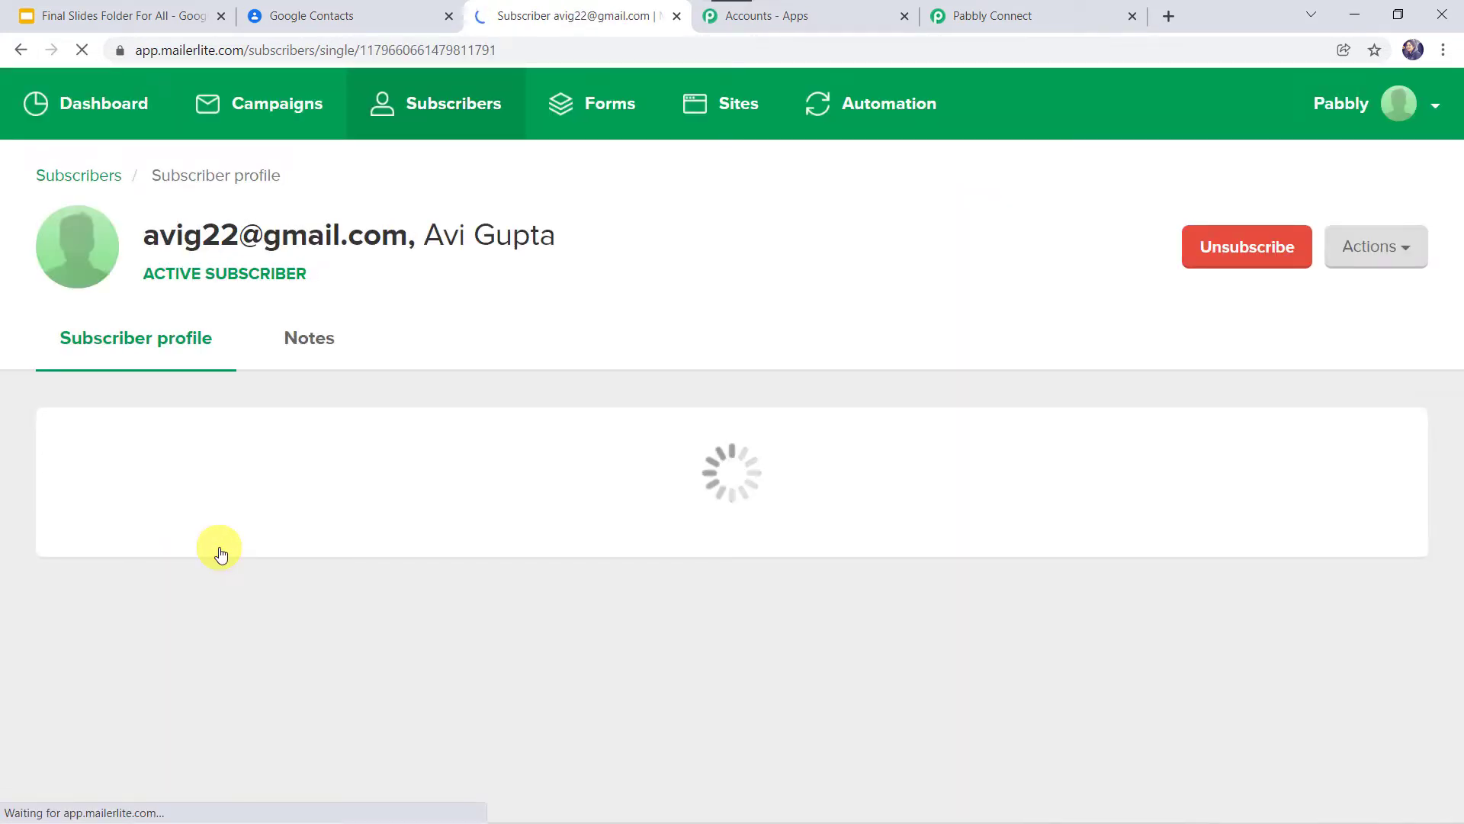
scroll(554, 473, down, 4)
scroll(554, 473, up, 4)
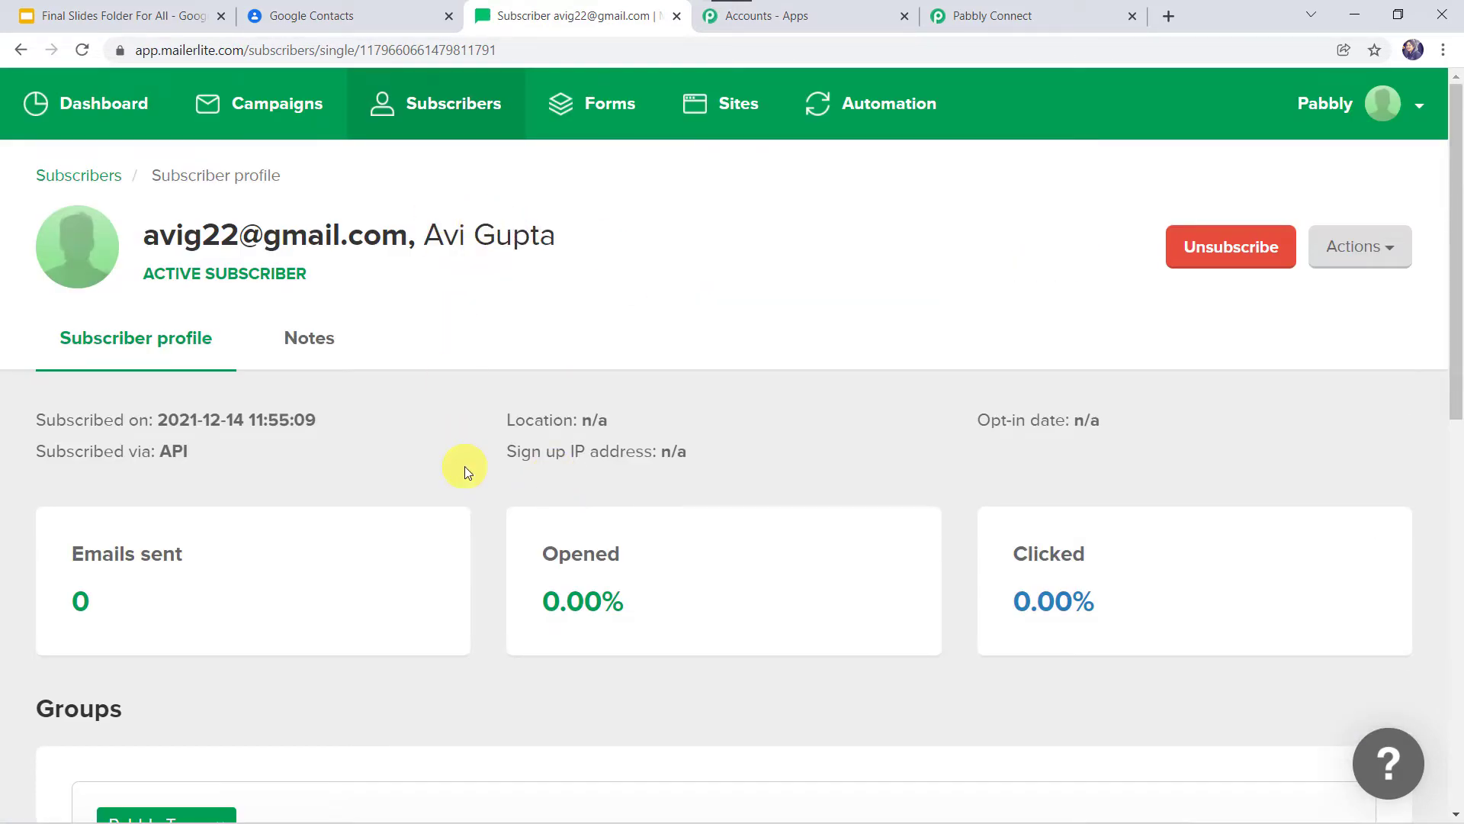
scroll(465, 467, down, 10)
scroll(465, 468, up, 10)
click(383, 16)
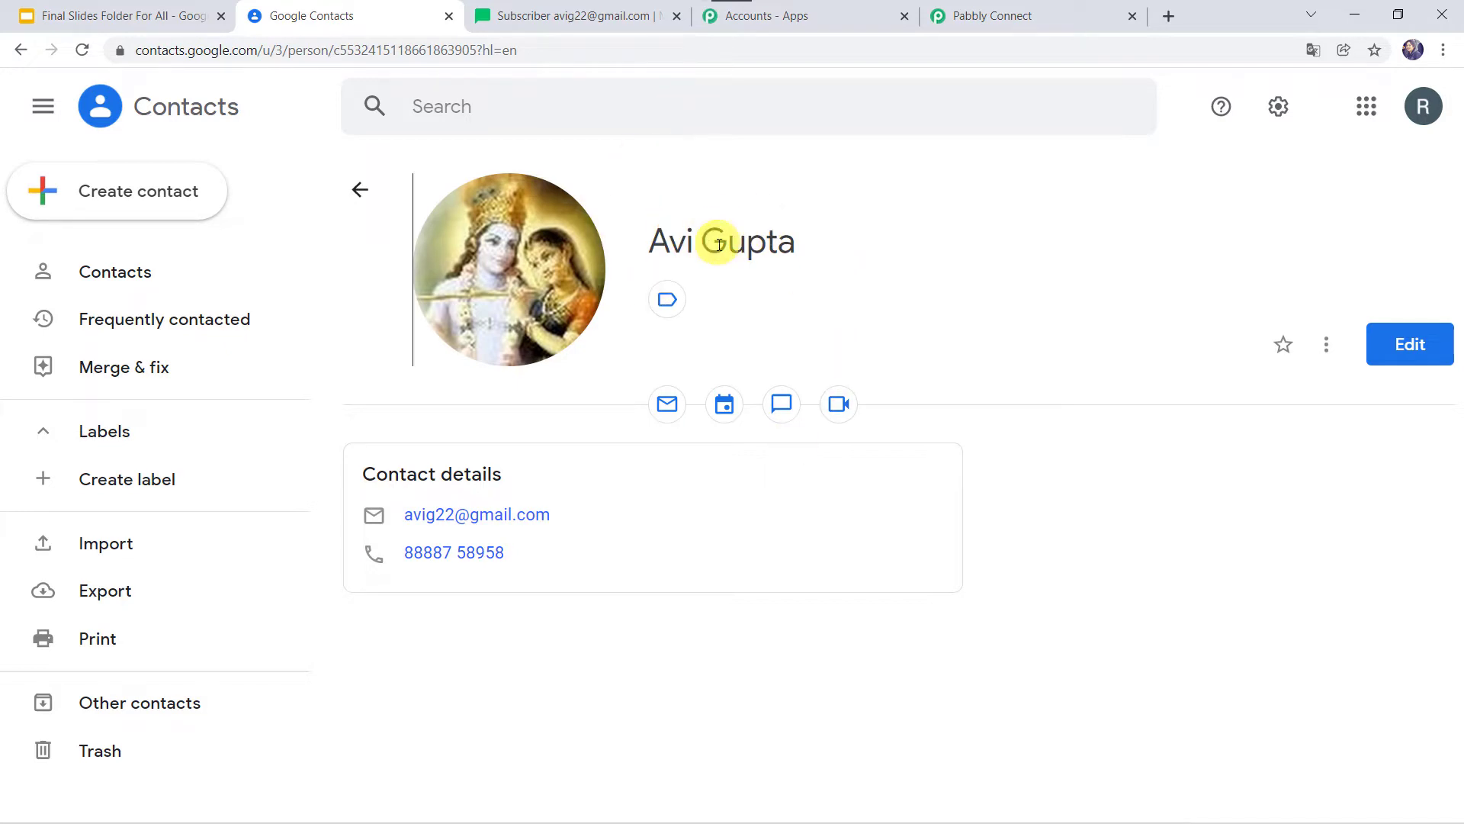
Switch to the MailerLite subscriber profile tab.
click(596, 18)
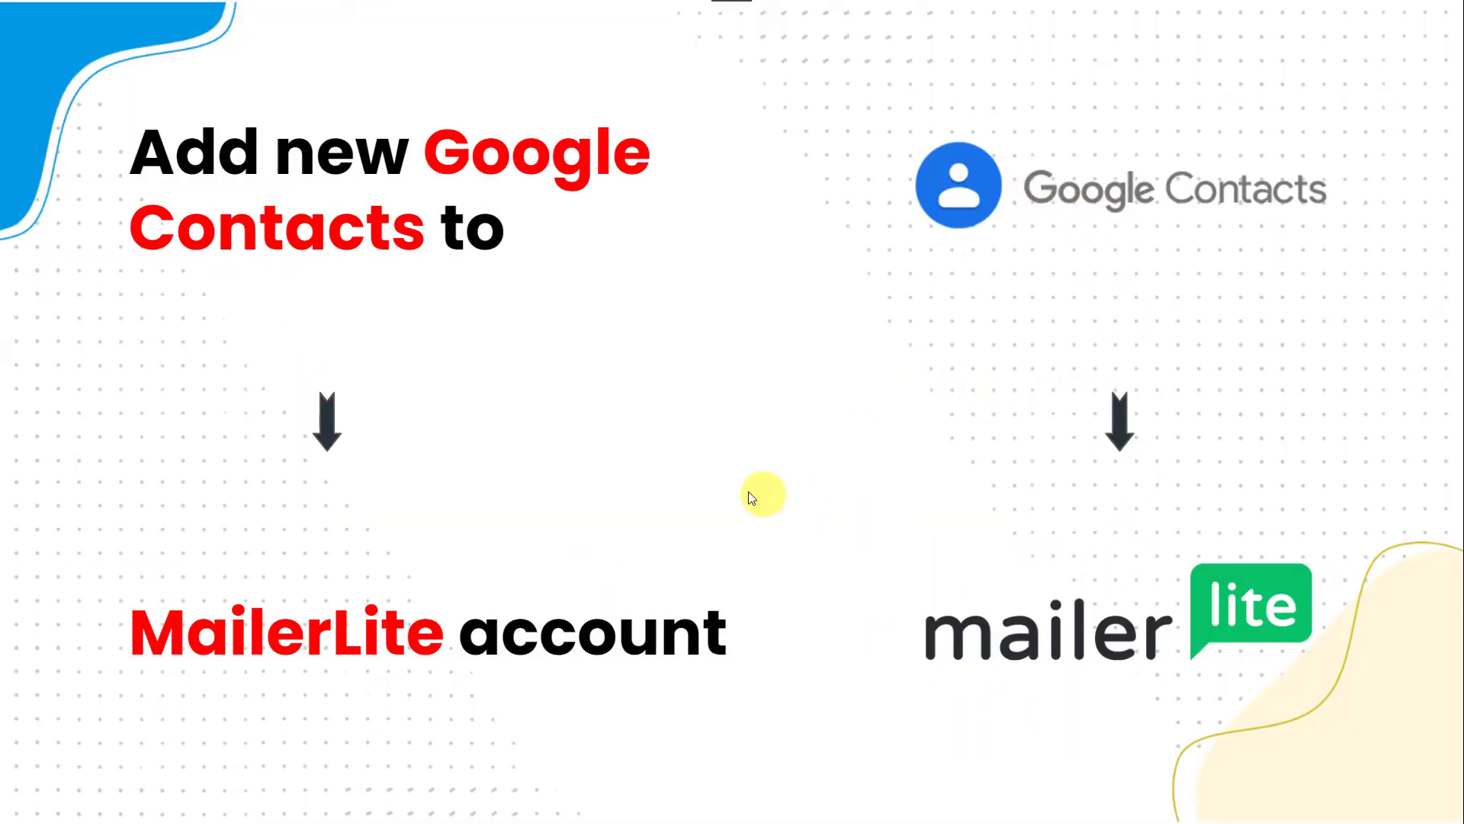
Move on from the intro slide about adding Google Contacts to MailerLite.
click(779, 451)
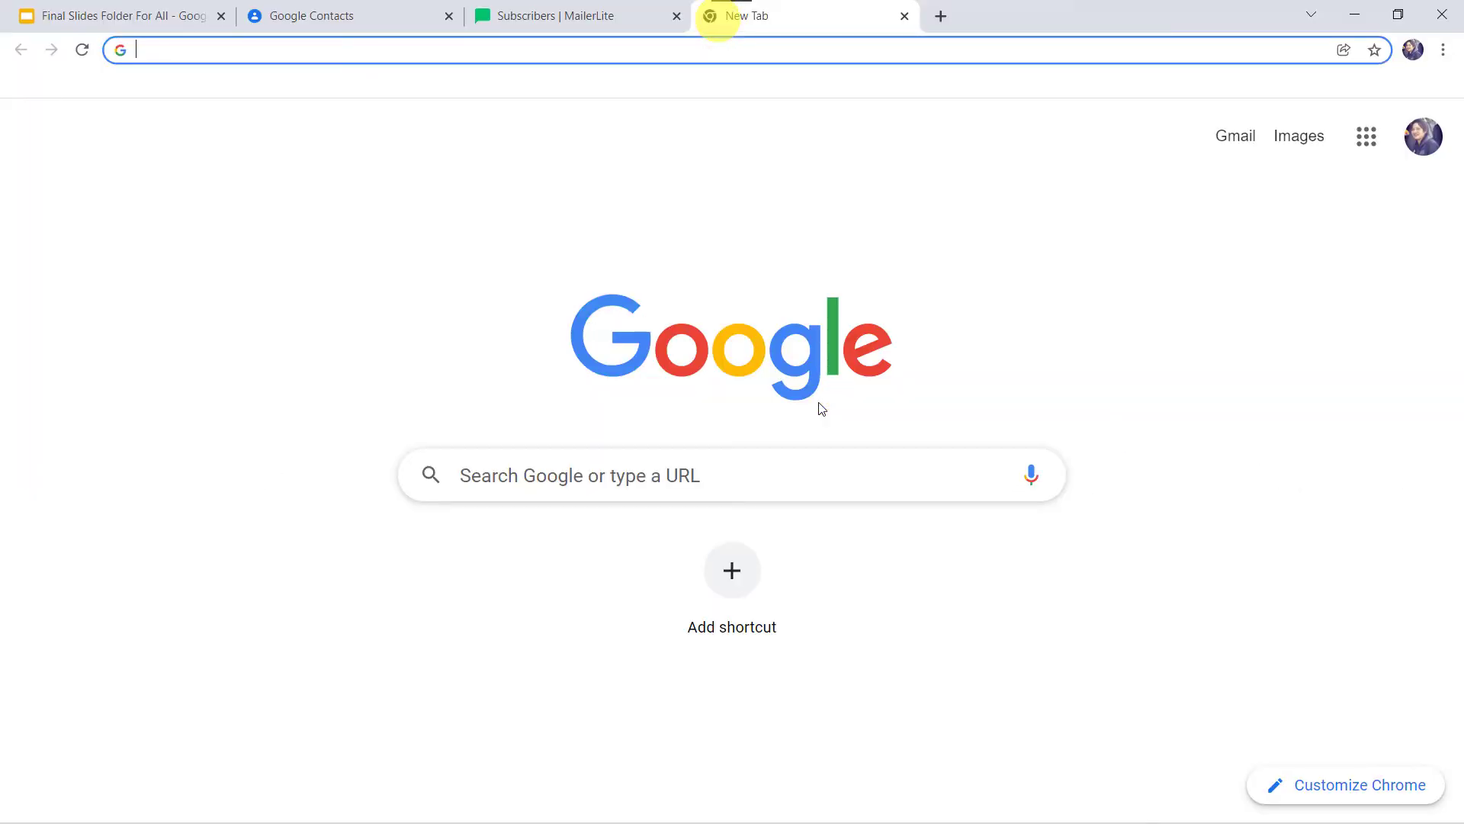
Open pabbly.com, go to the Pabbly Connect product page, and sign in.
text(pabbly.com)
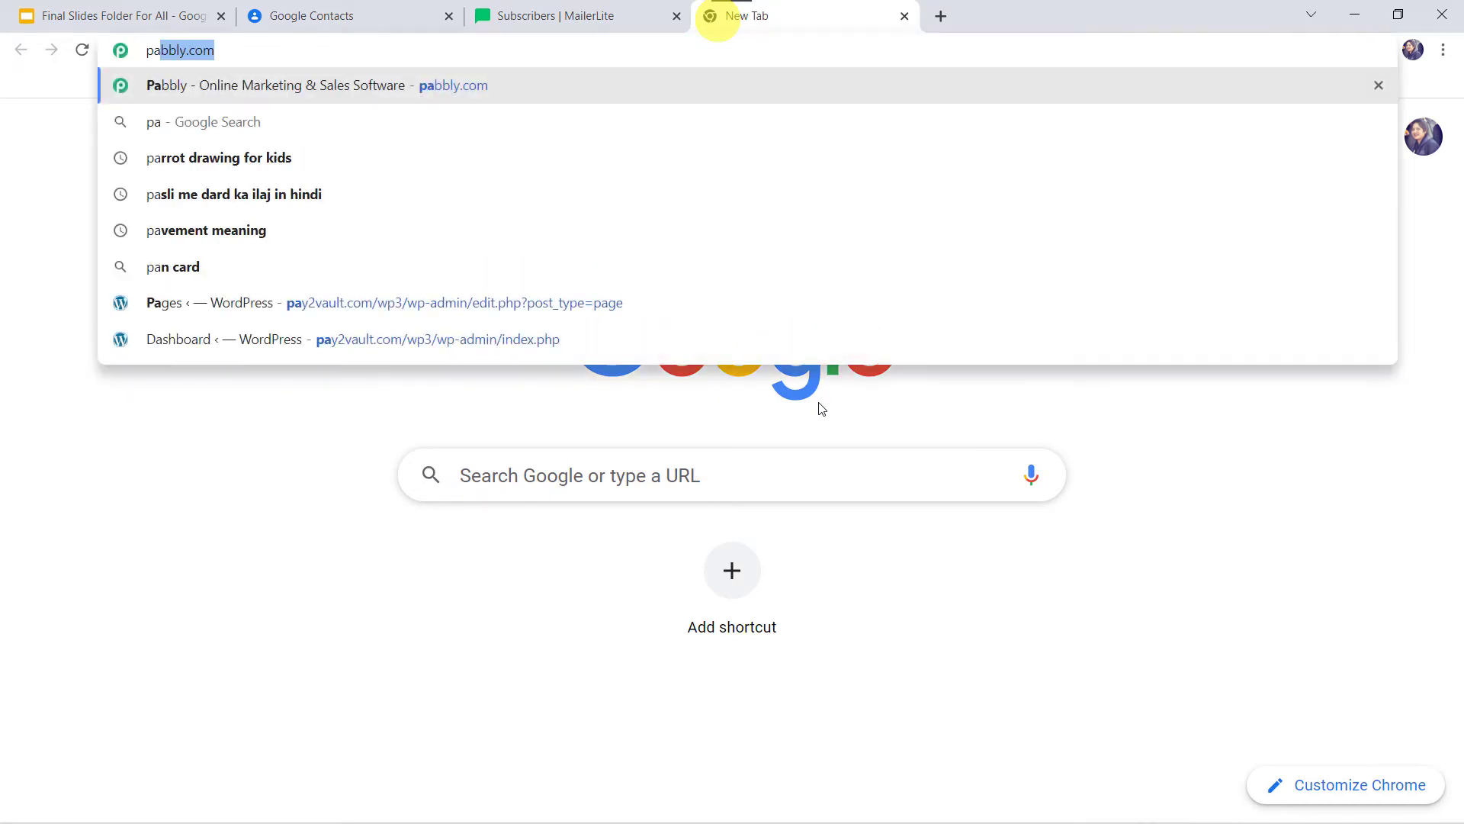
key(Return)
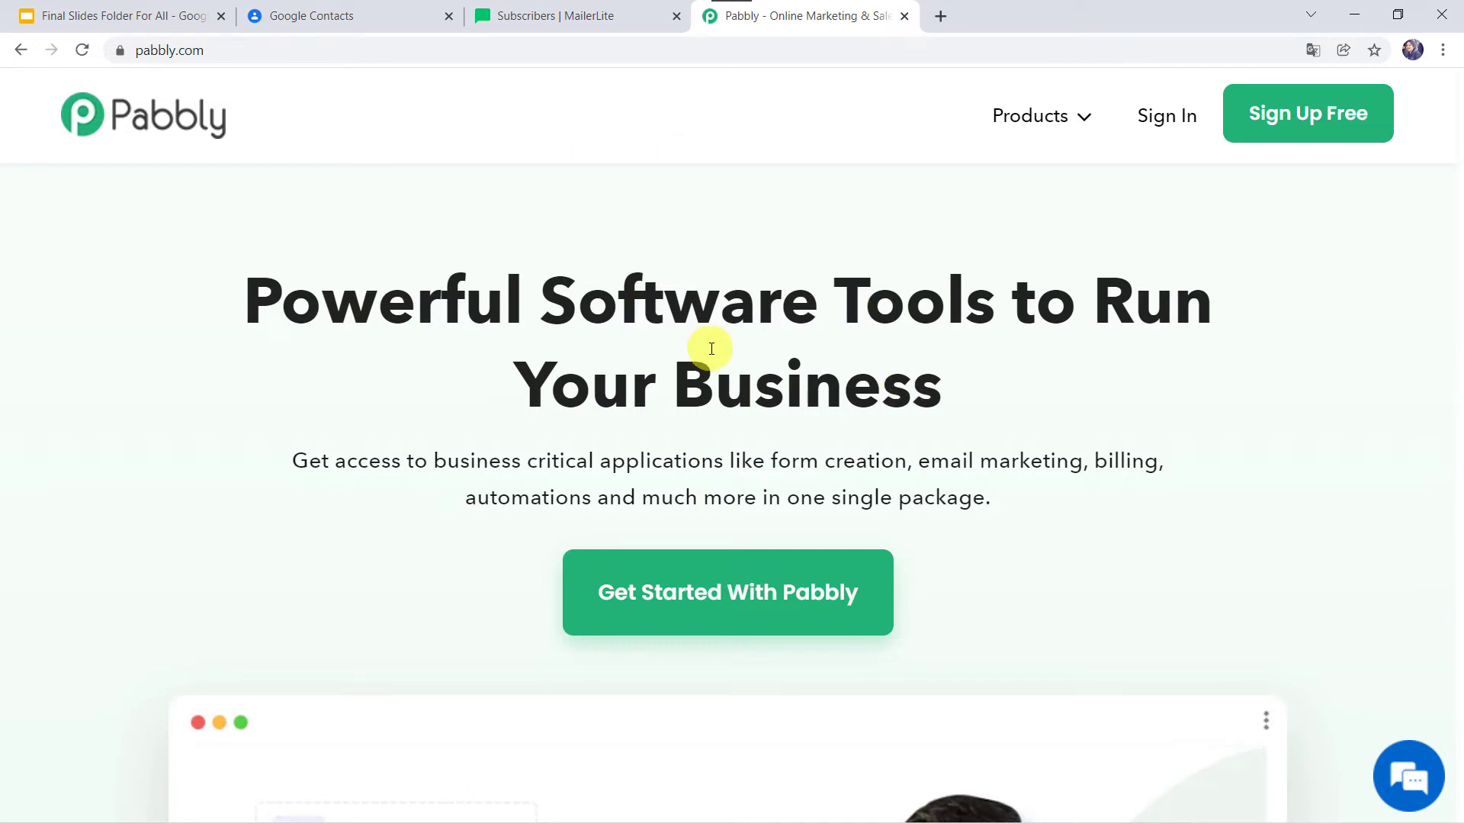
click(1017, 114)
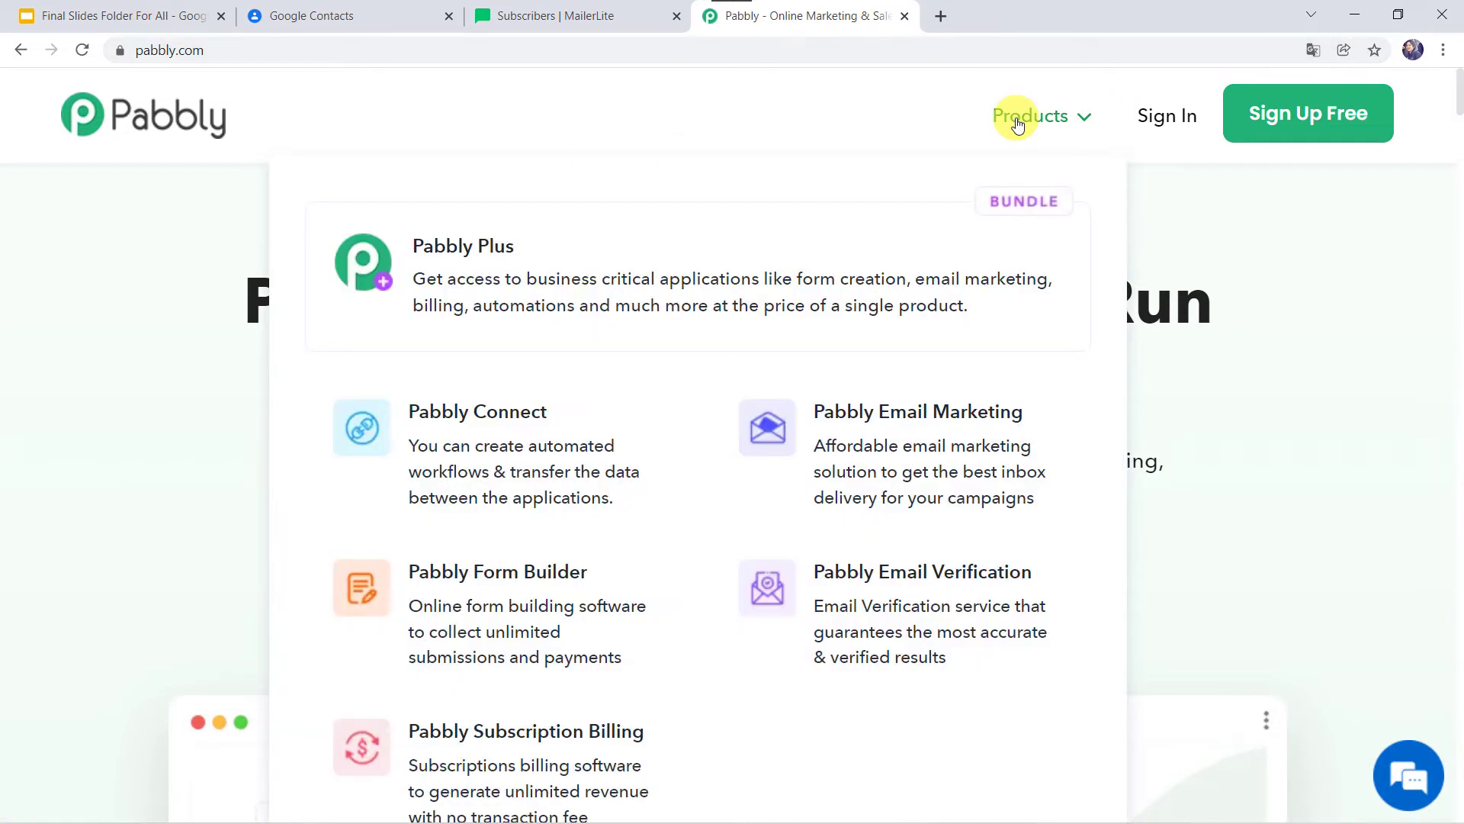
click(524, 446)
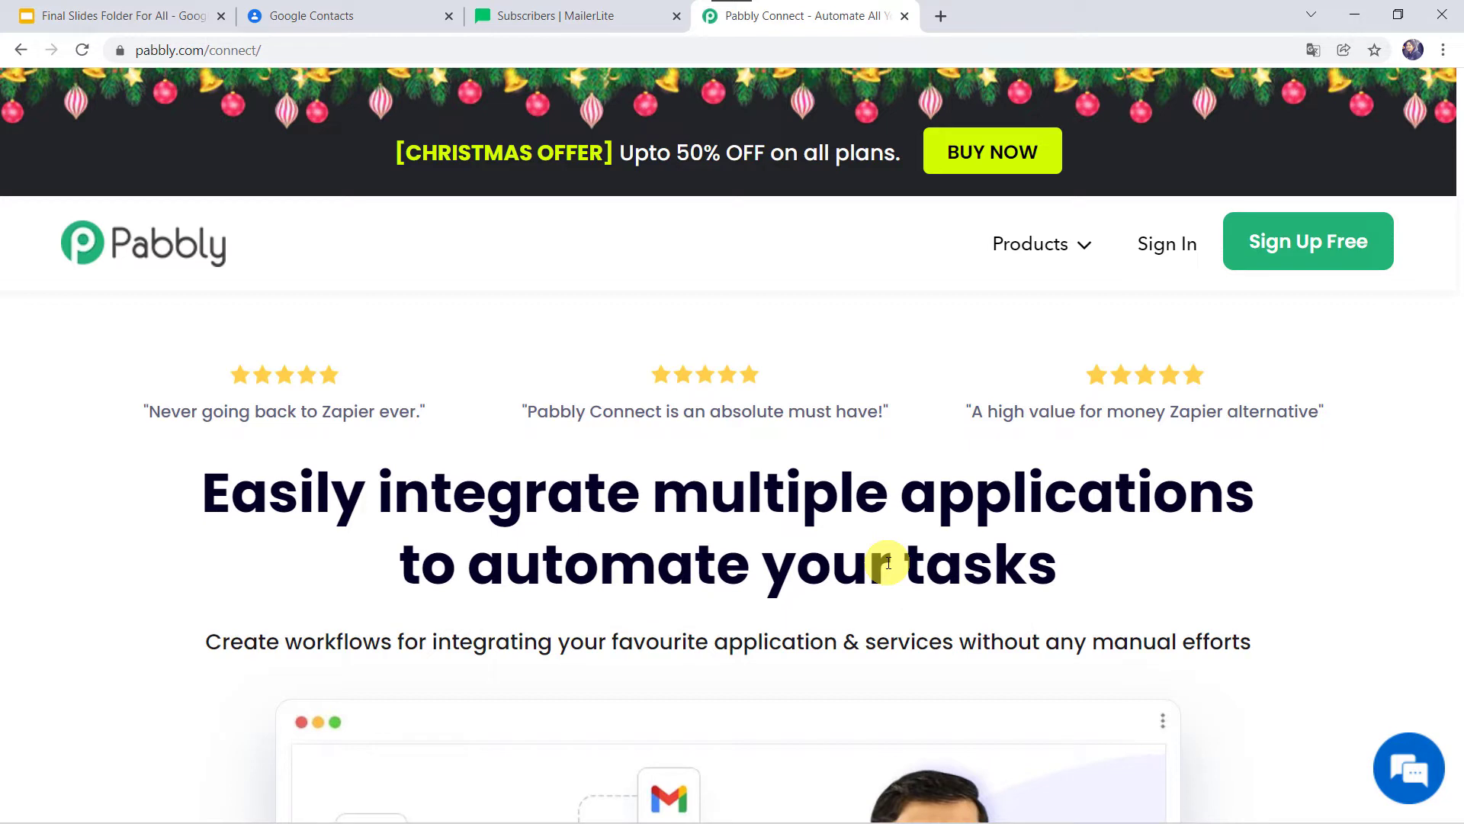
click(1320, 262)
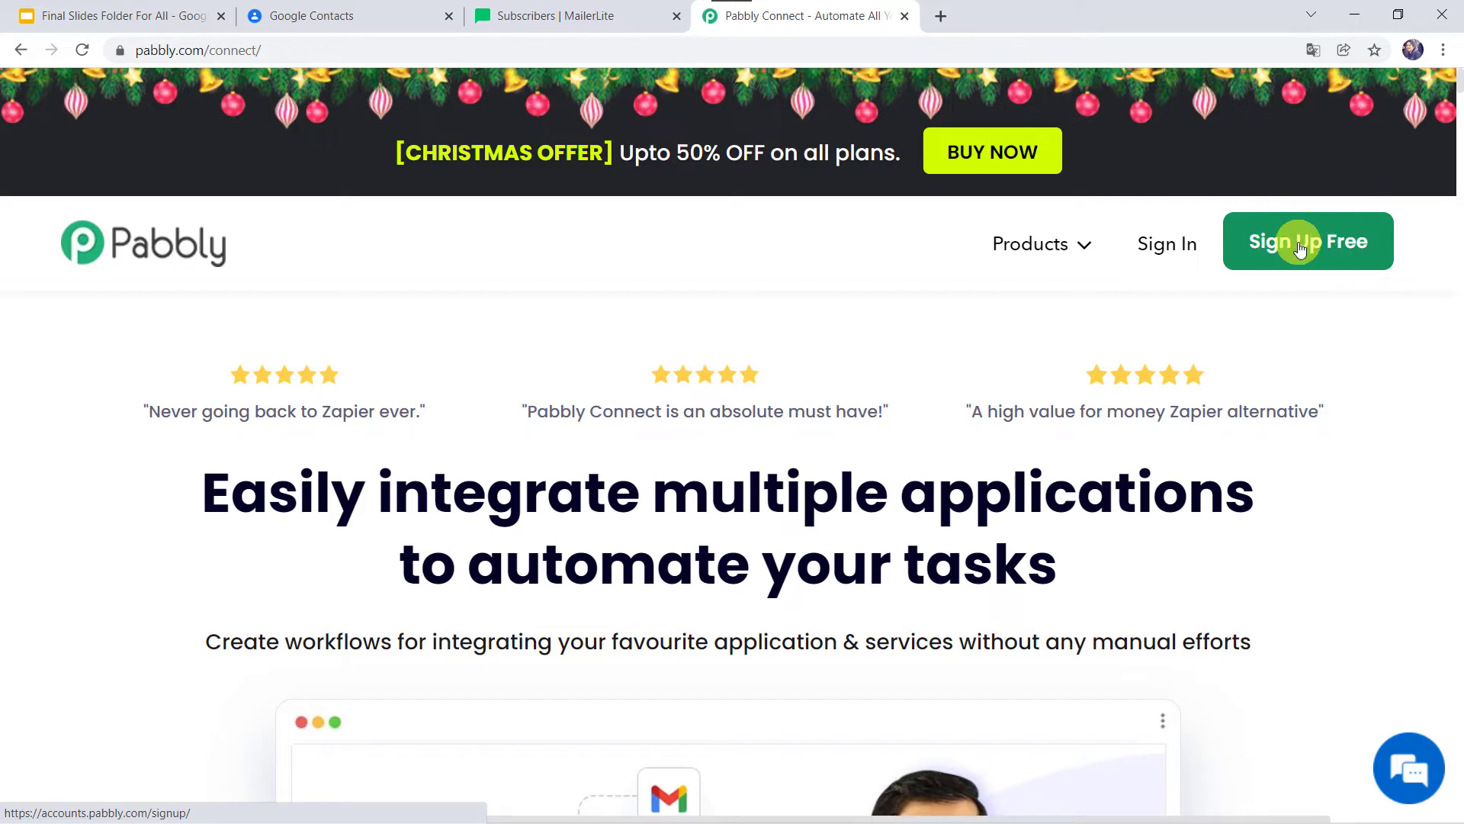
click(1161, 246)
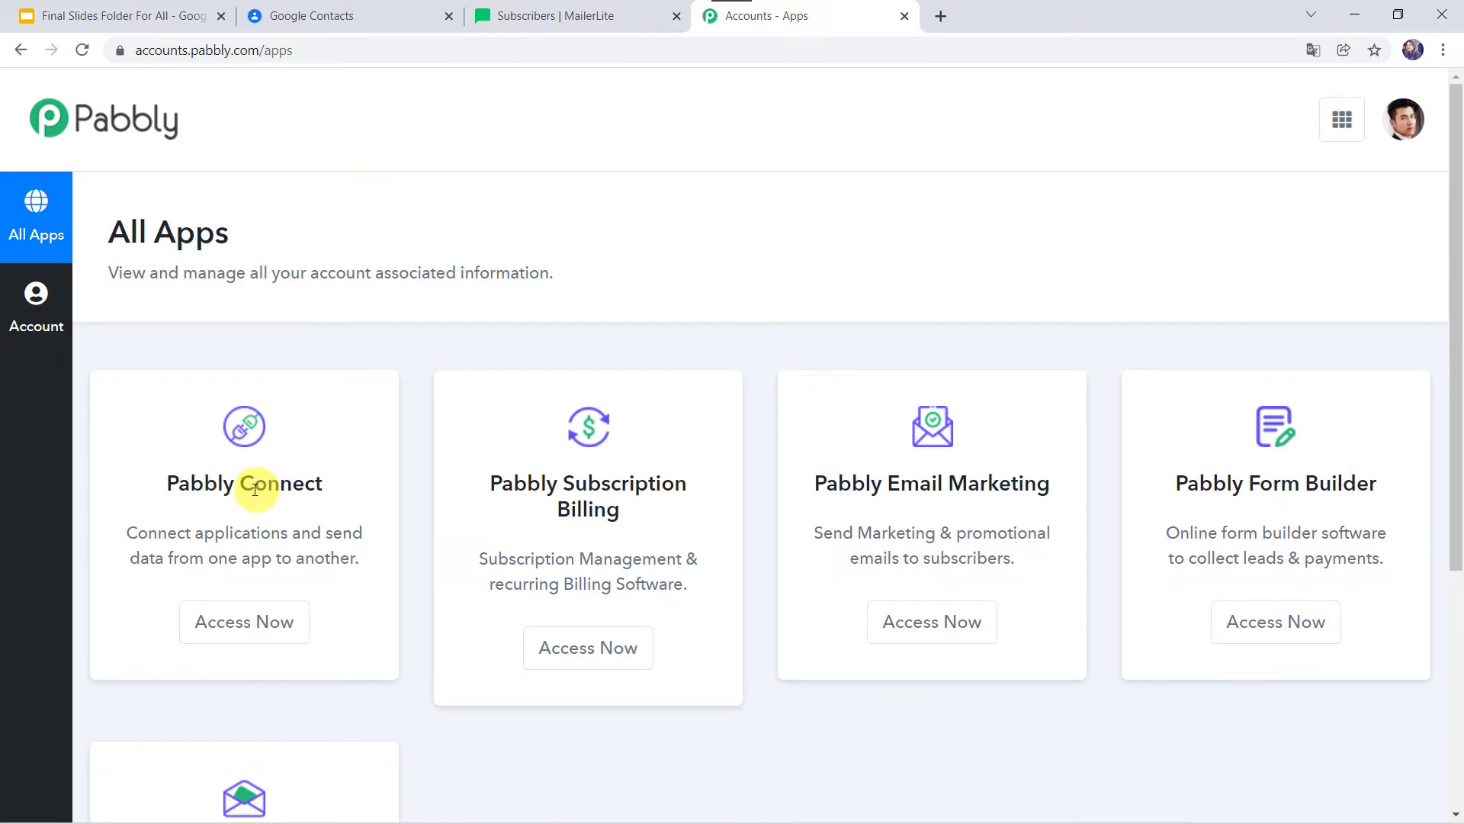
Open Pabbly Connect from All Apps and create workflow 'Sync Google Contacts to MailerLite'.
click(243, 624)
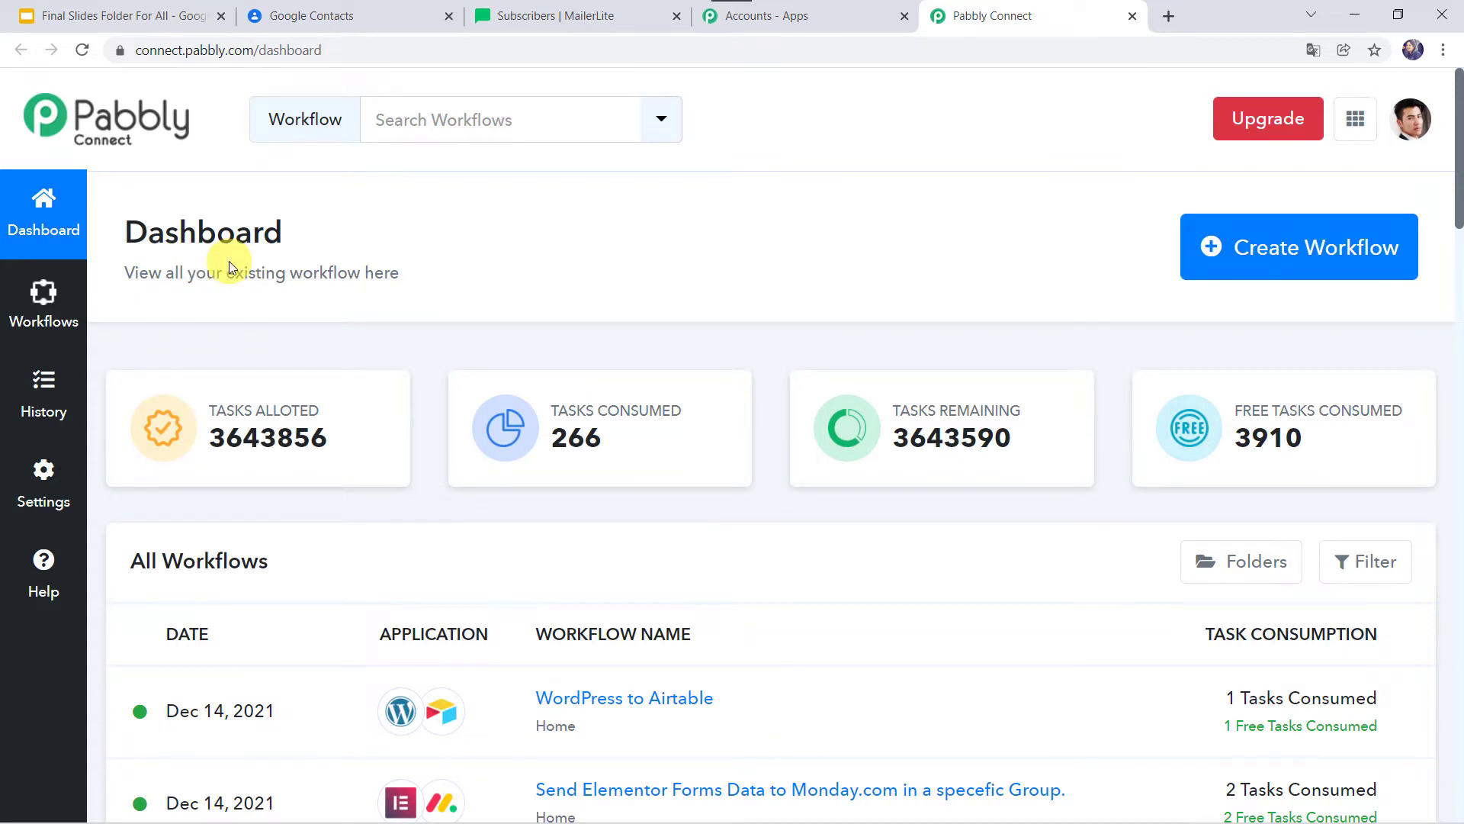
scroll(861, 712, down, 6)
scroll(860, 715, up, 6)
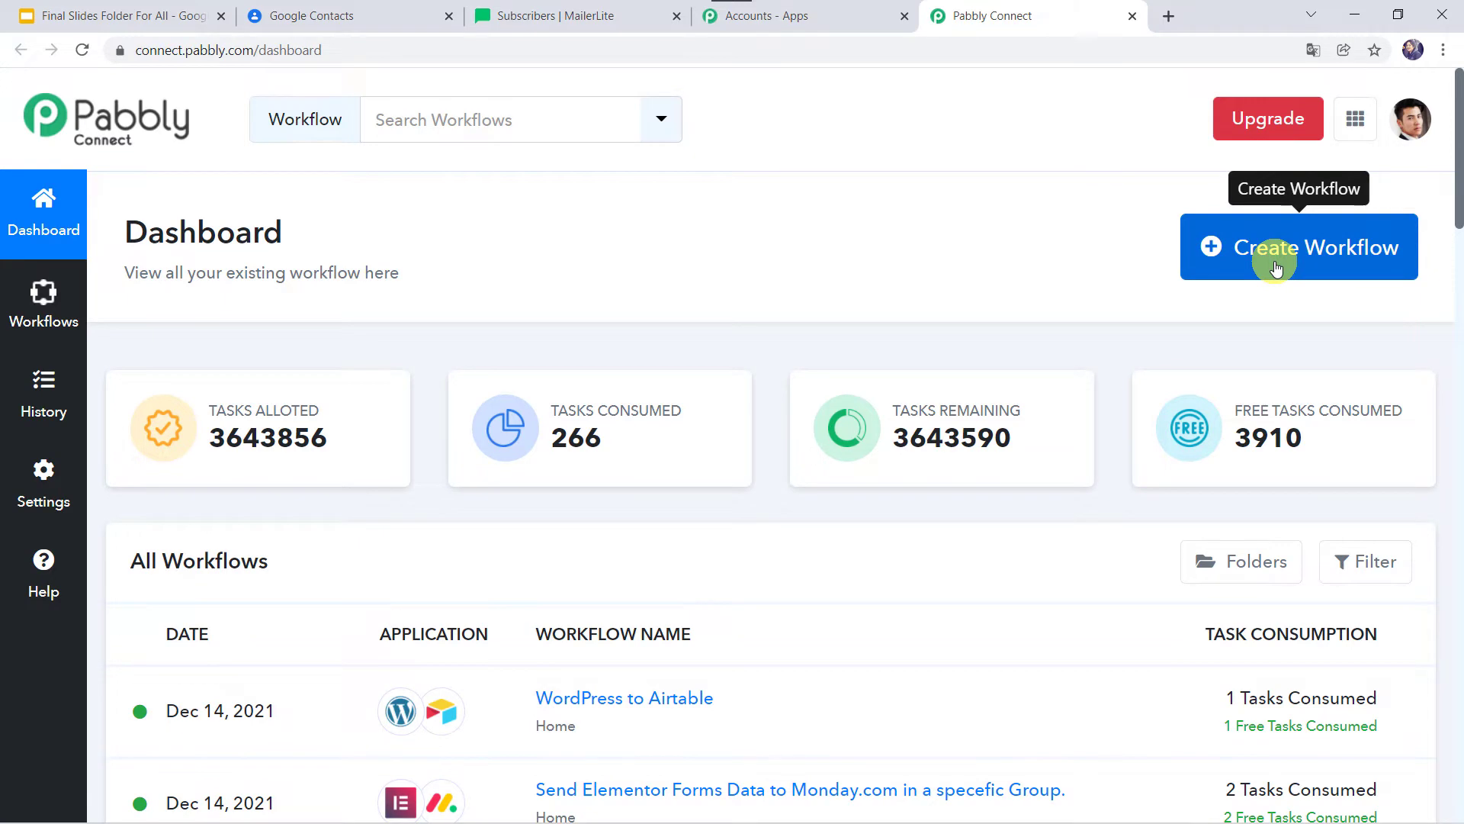
click(1306, 257)
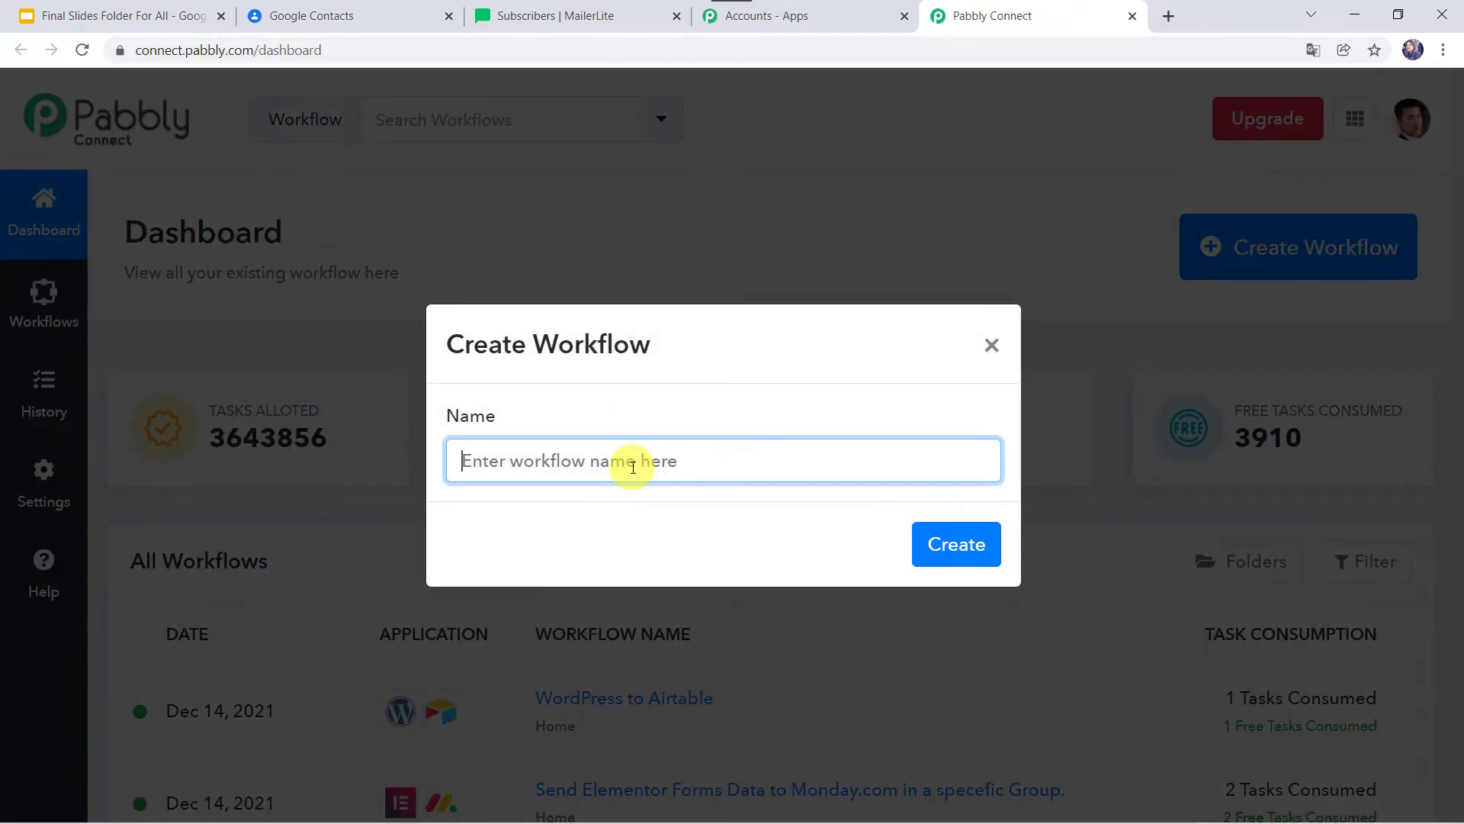
text(Sync Google Contacts to MailerLite)
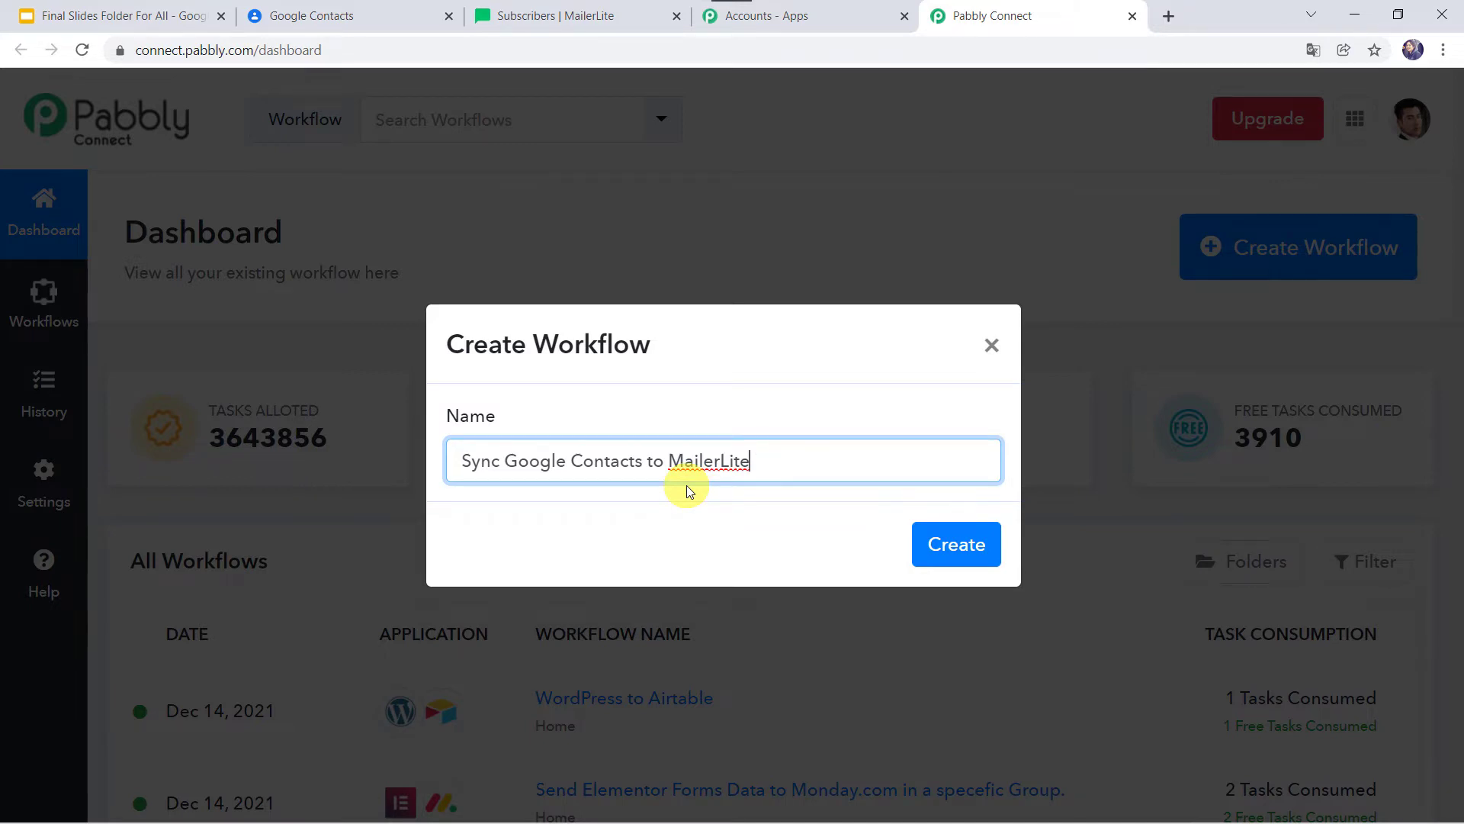
click(932, 545)
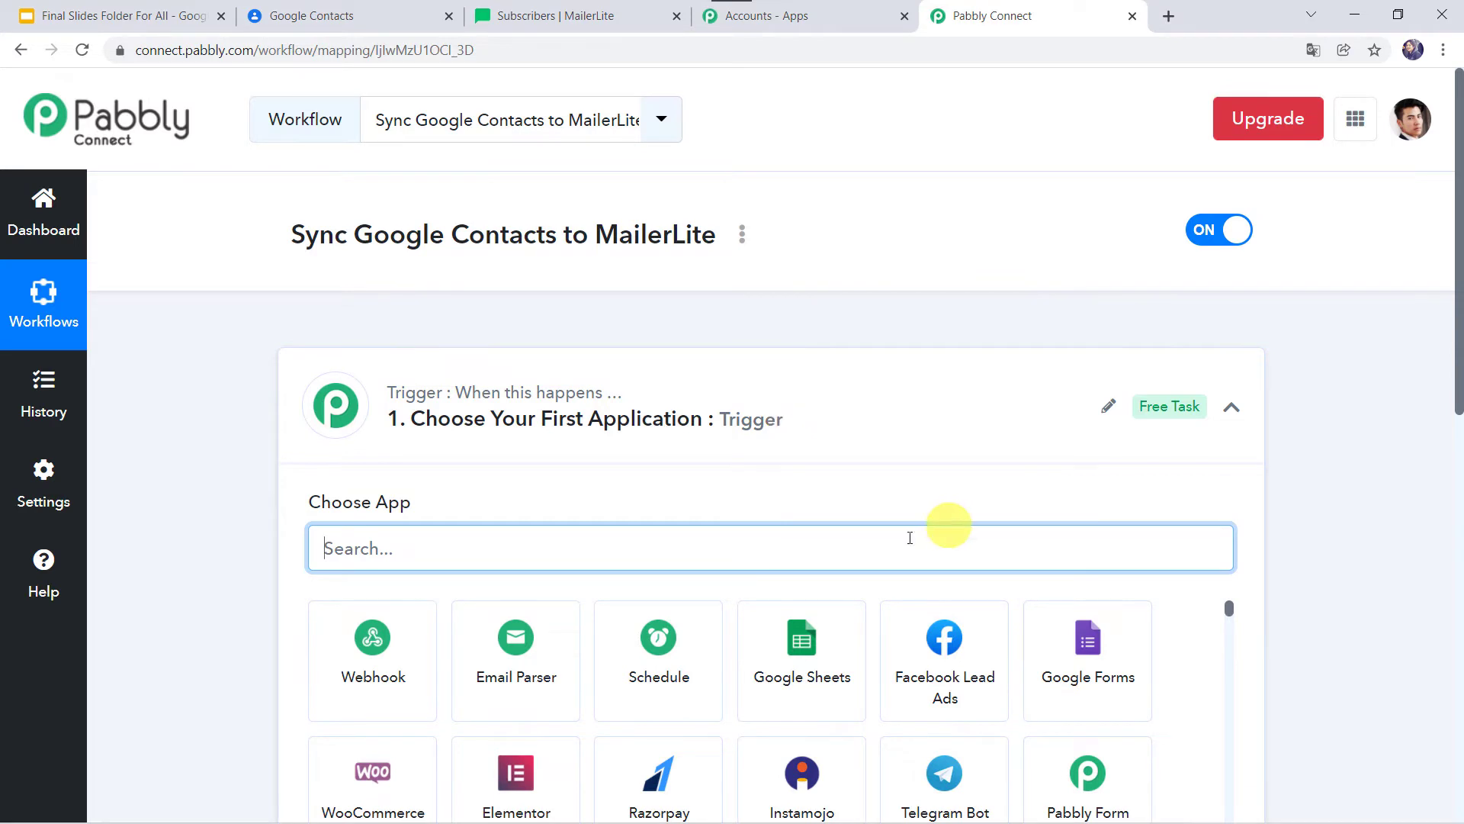
Search 'Google C' in the trigger app chooser and select Google Contacts.
click(812, 418)
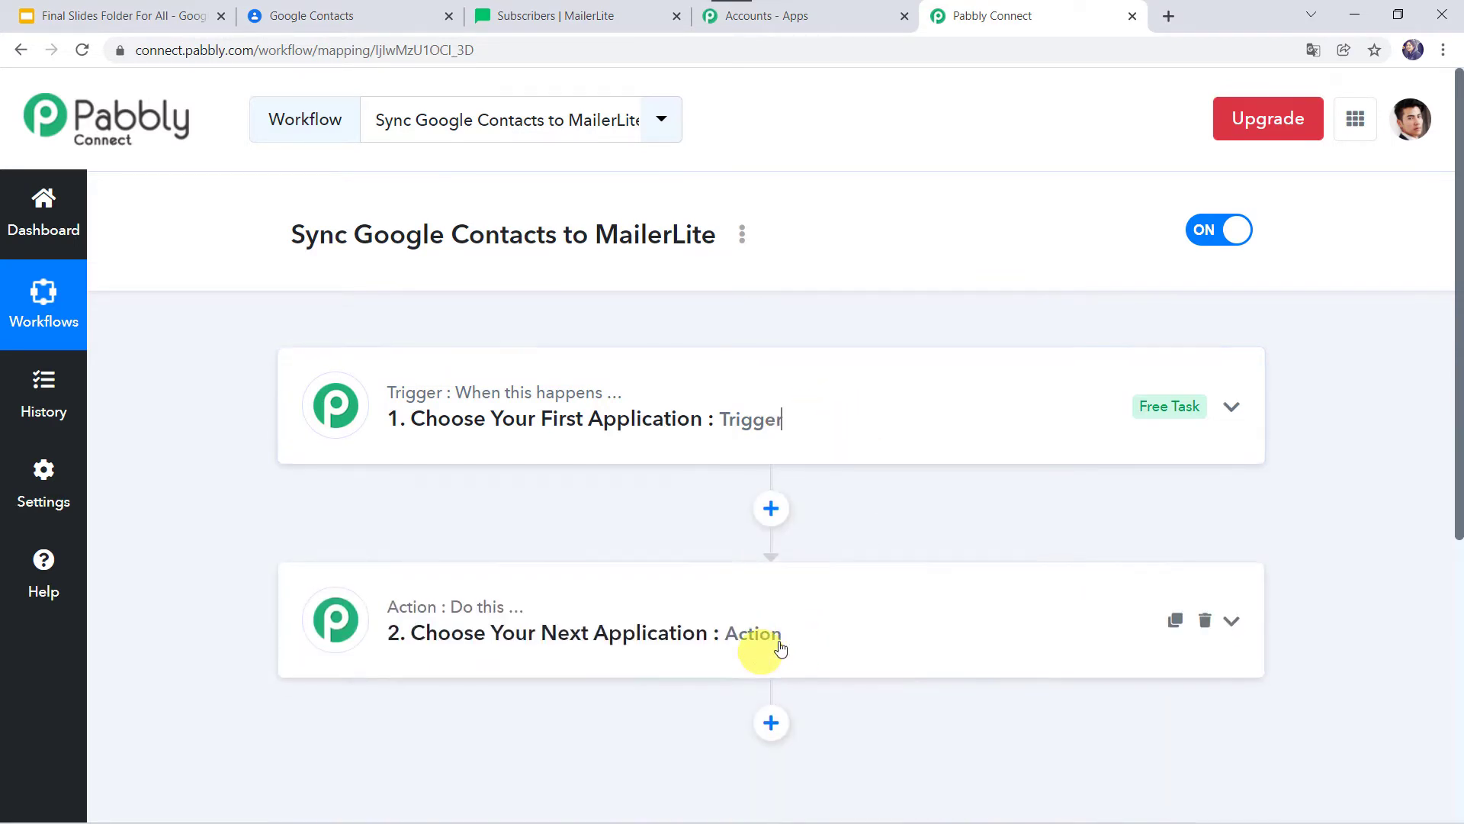
click(745, 429)
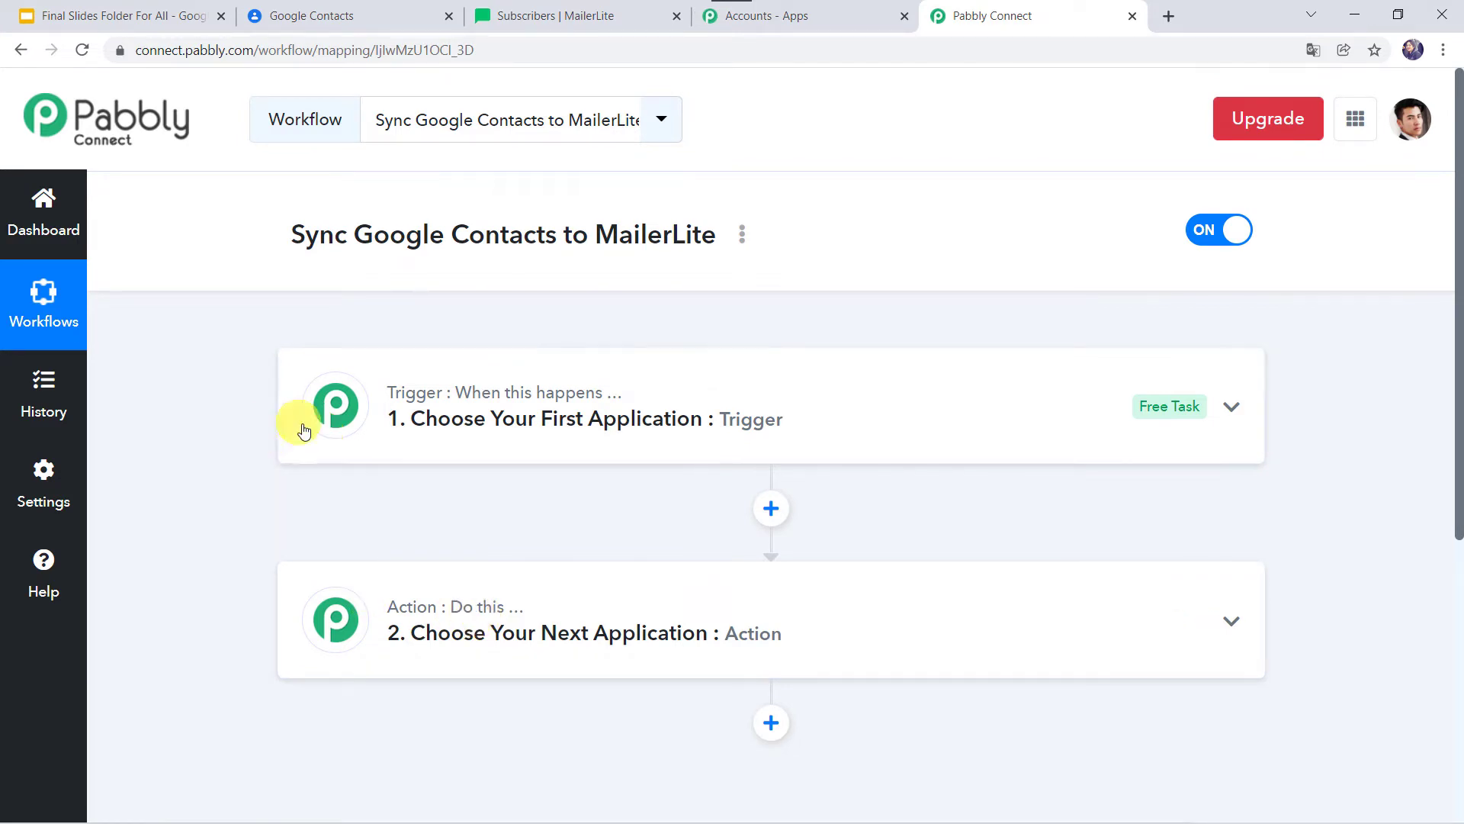
click(697, 412)
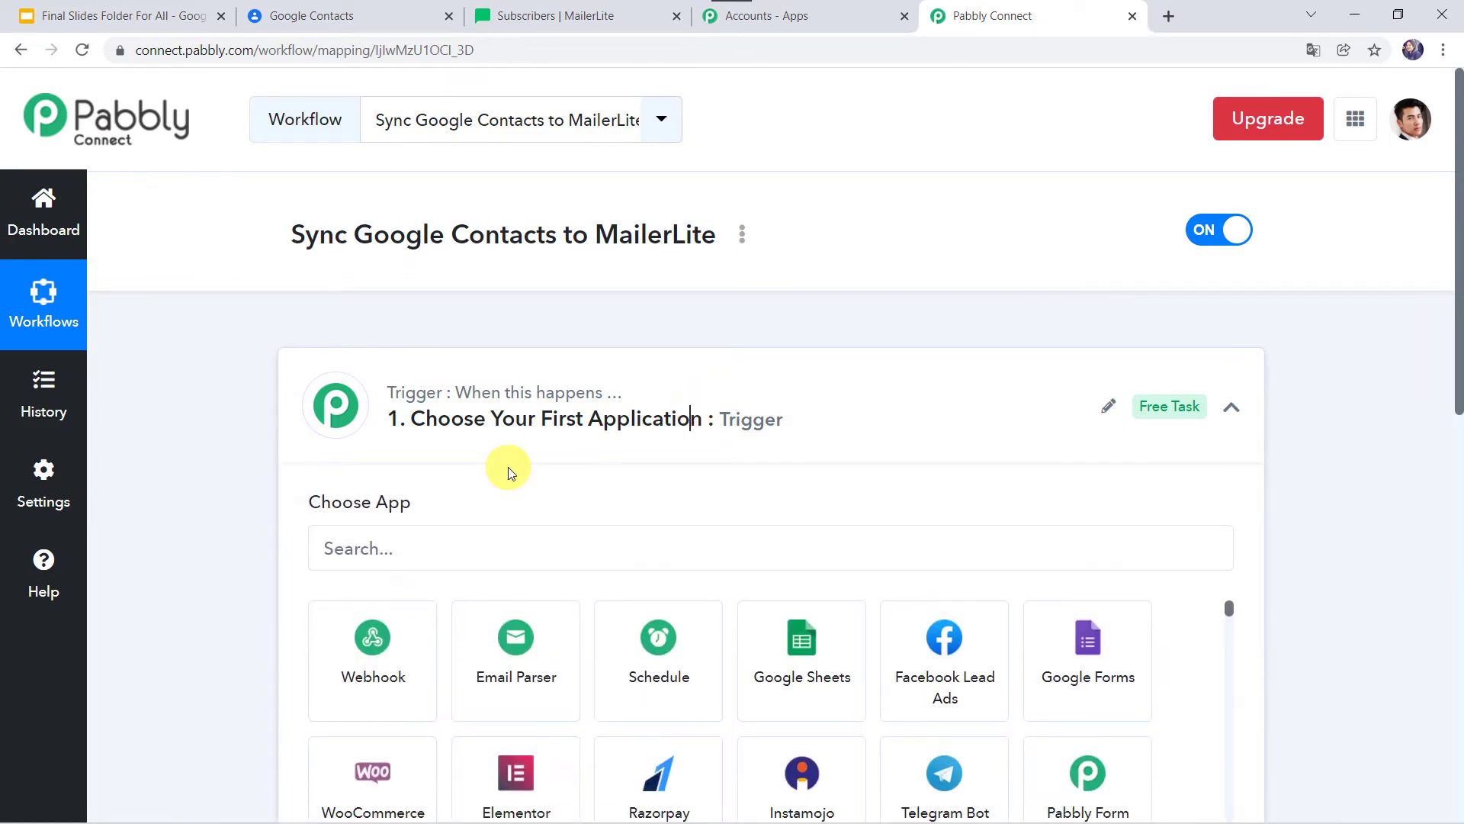
scroll(508, 470, down, 2)
click(436, 410)
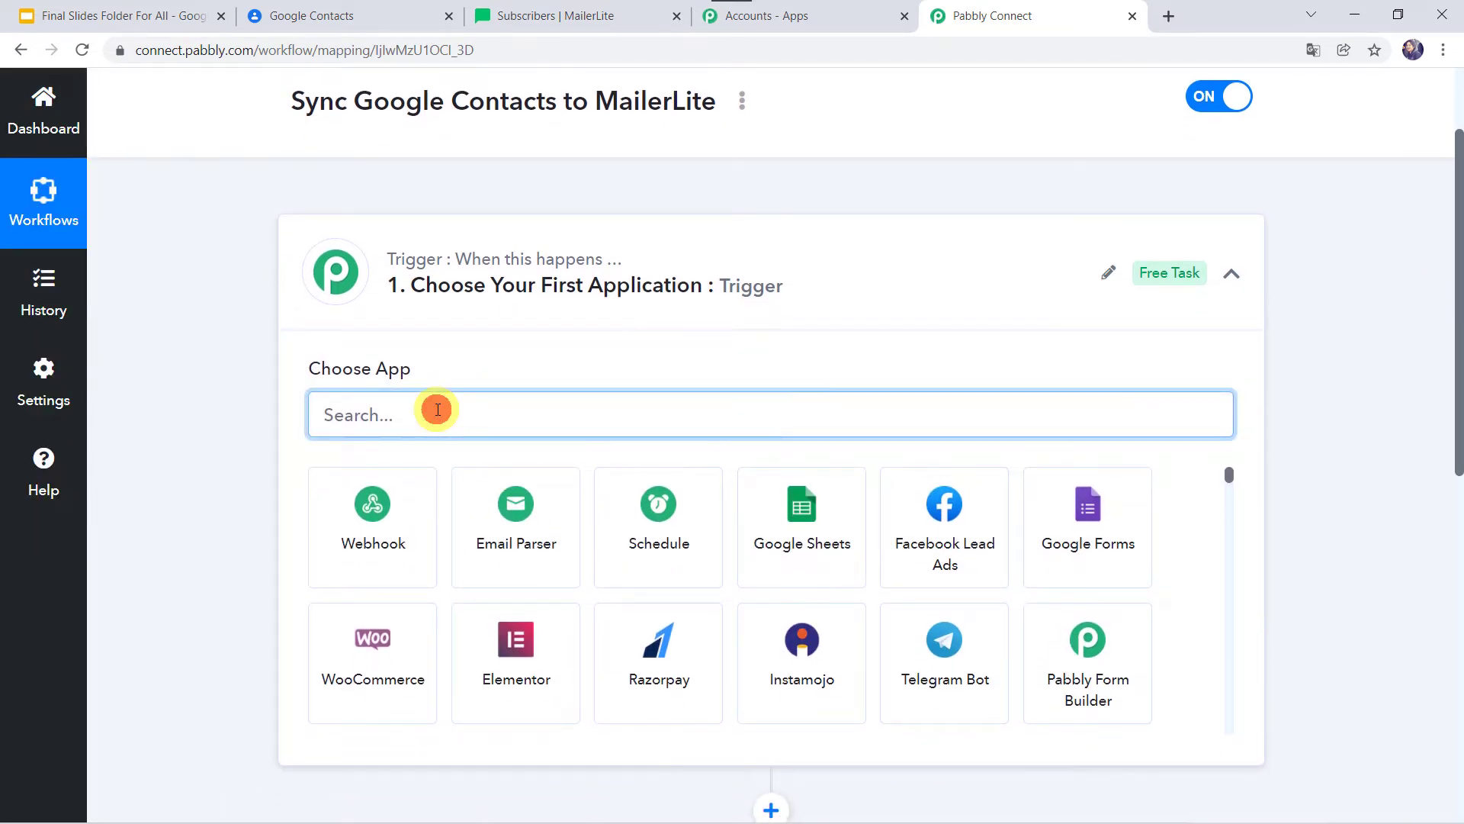
text(Google )
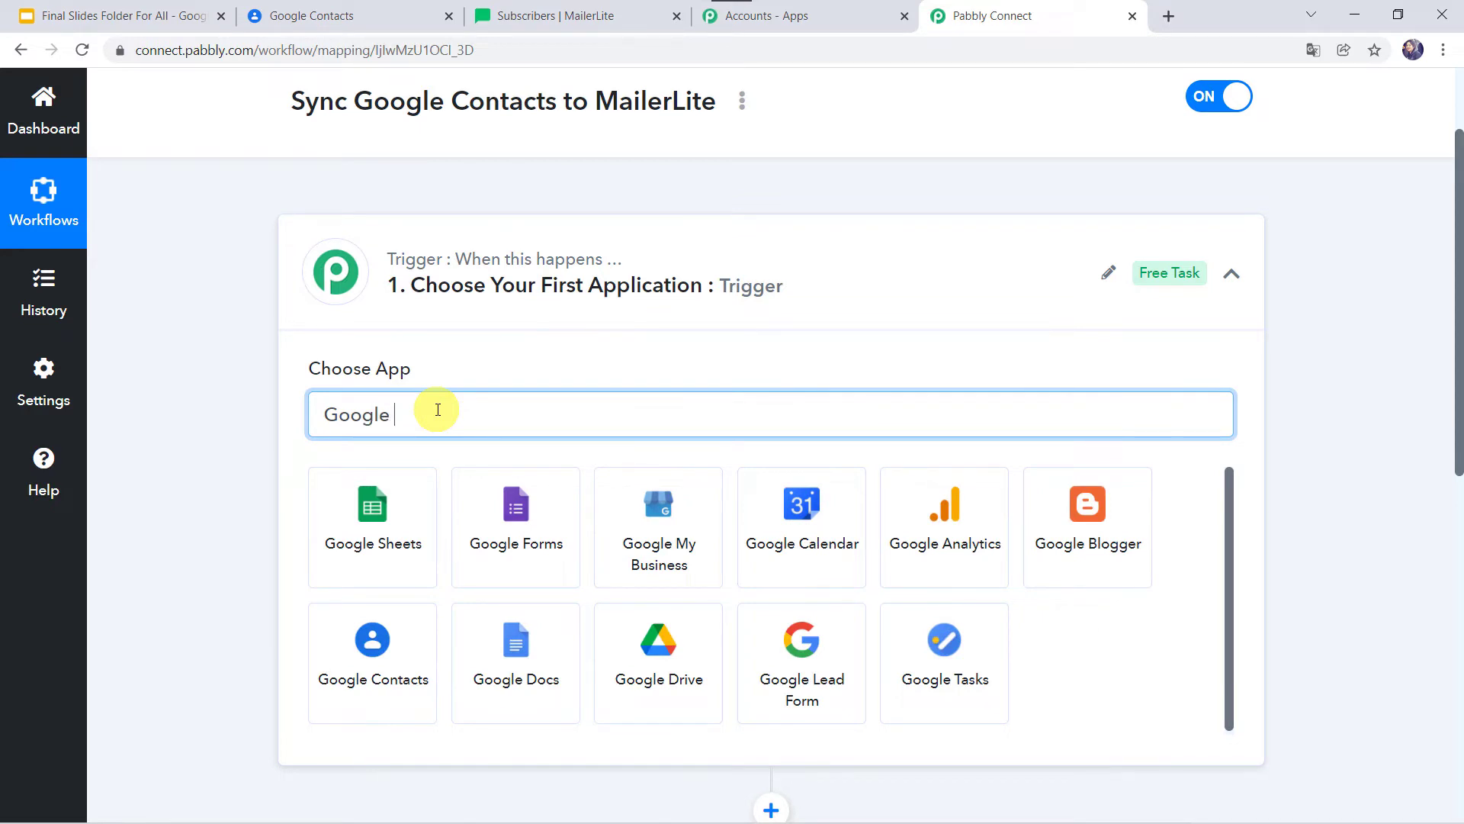
text(C)
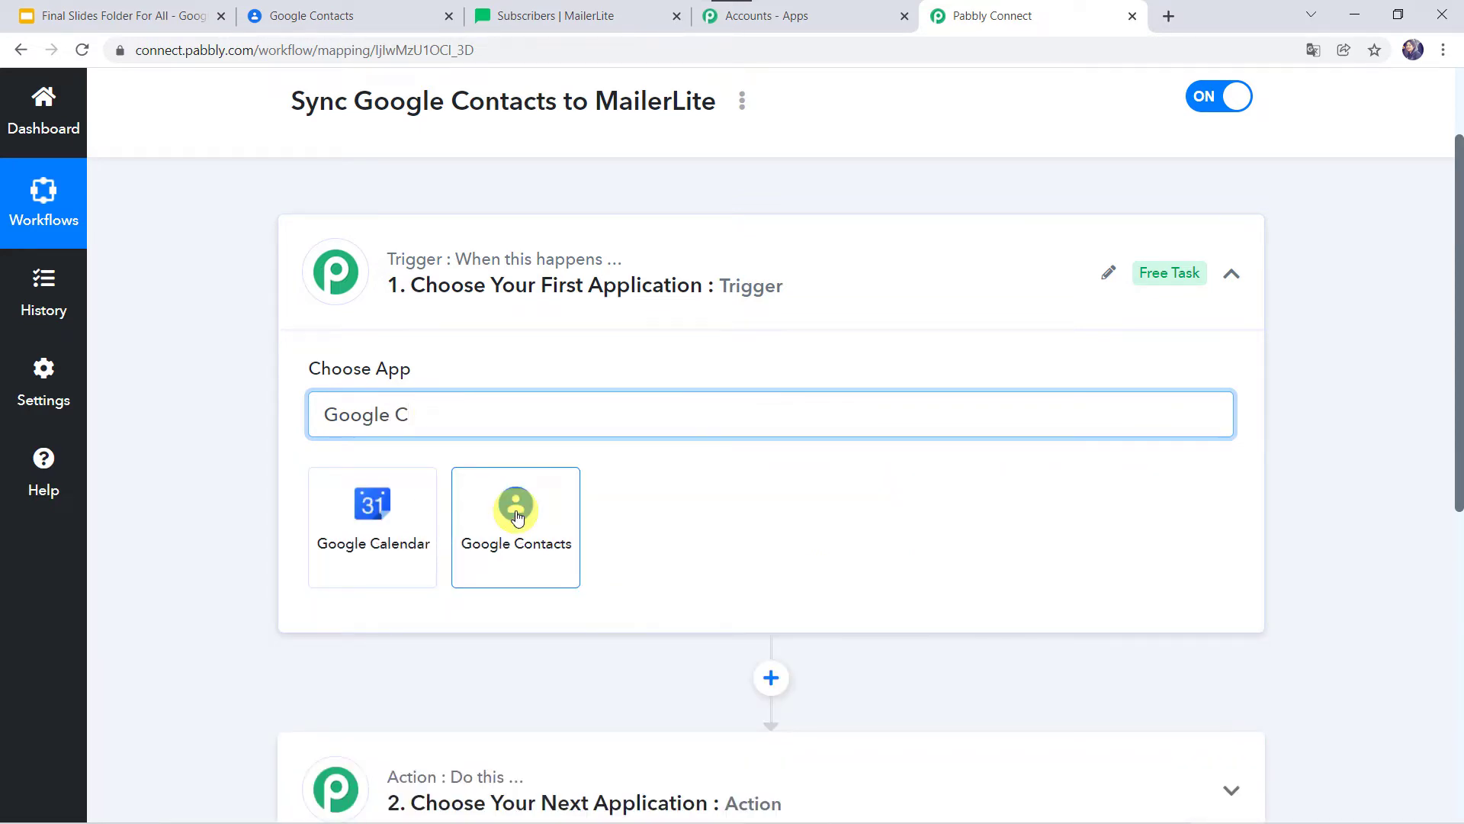
click(517, 517)
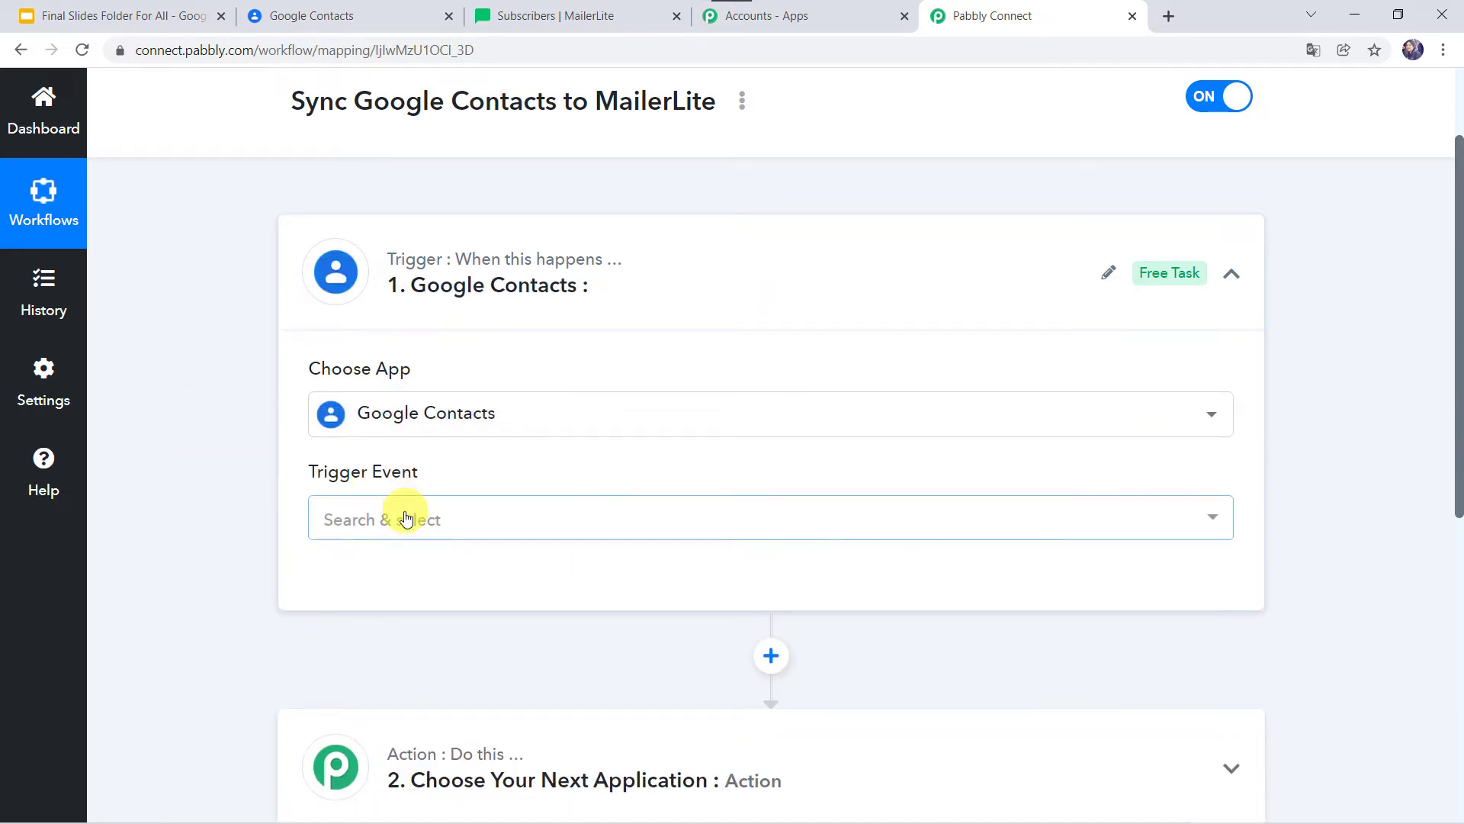
click(404, 513)
Choose the New or Update Contact event and authorize a Google account as a new connection.
click(459, 700)
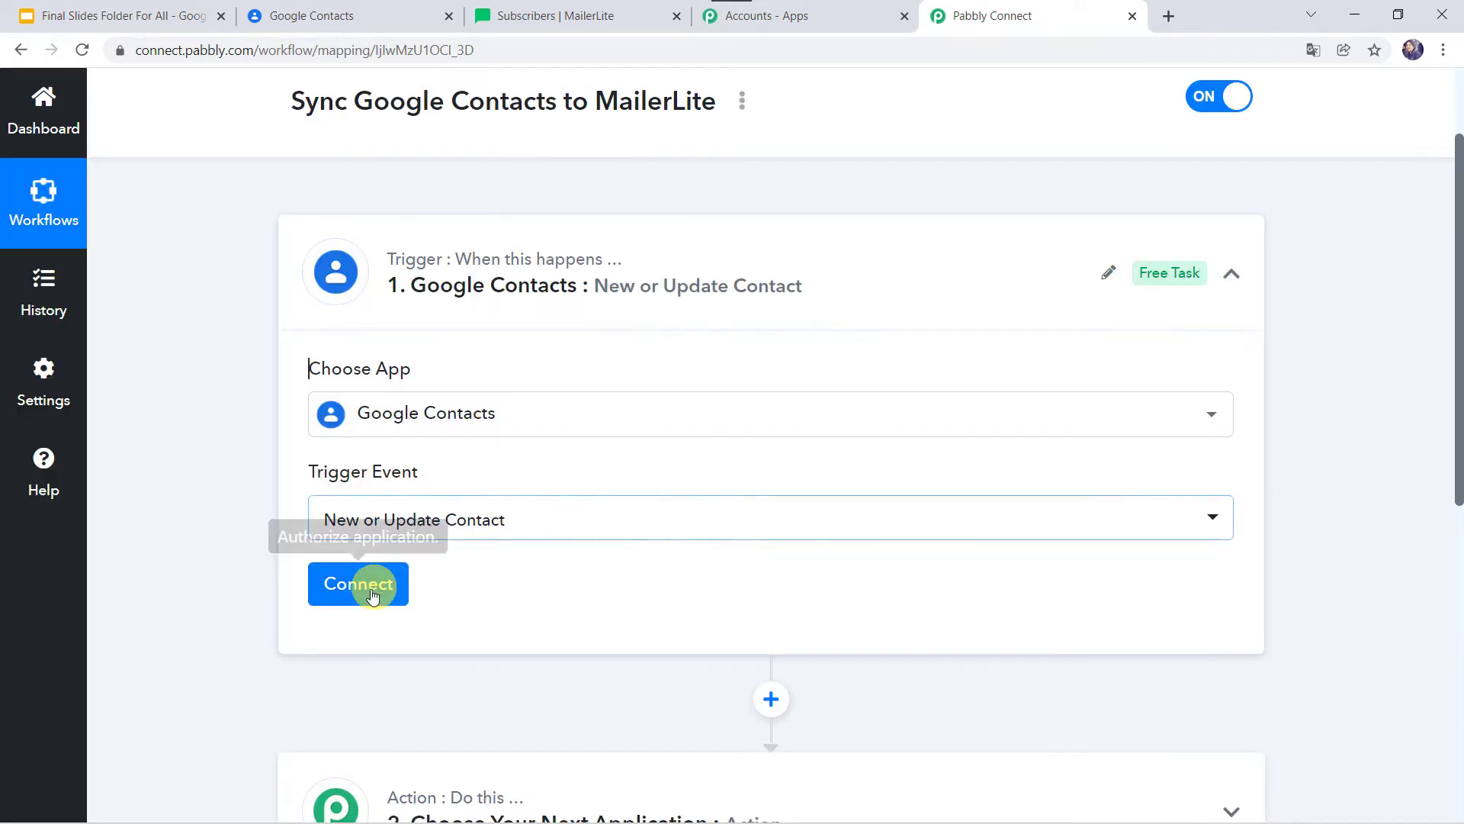
click(370, 598)
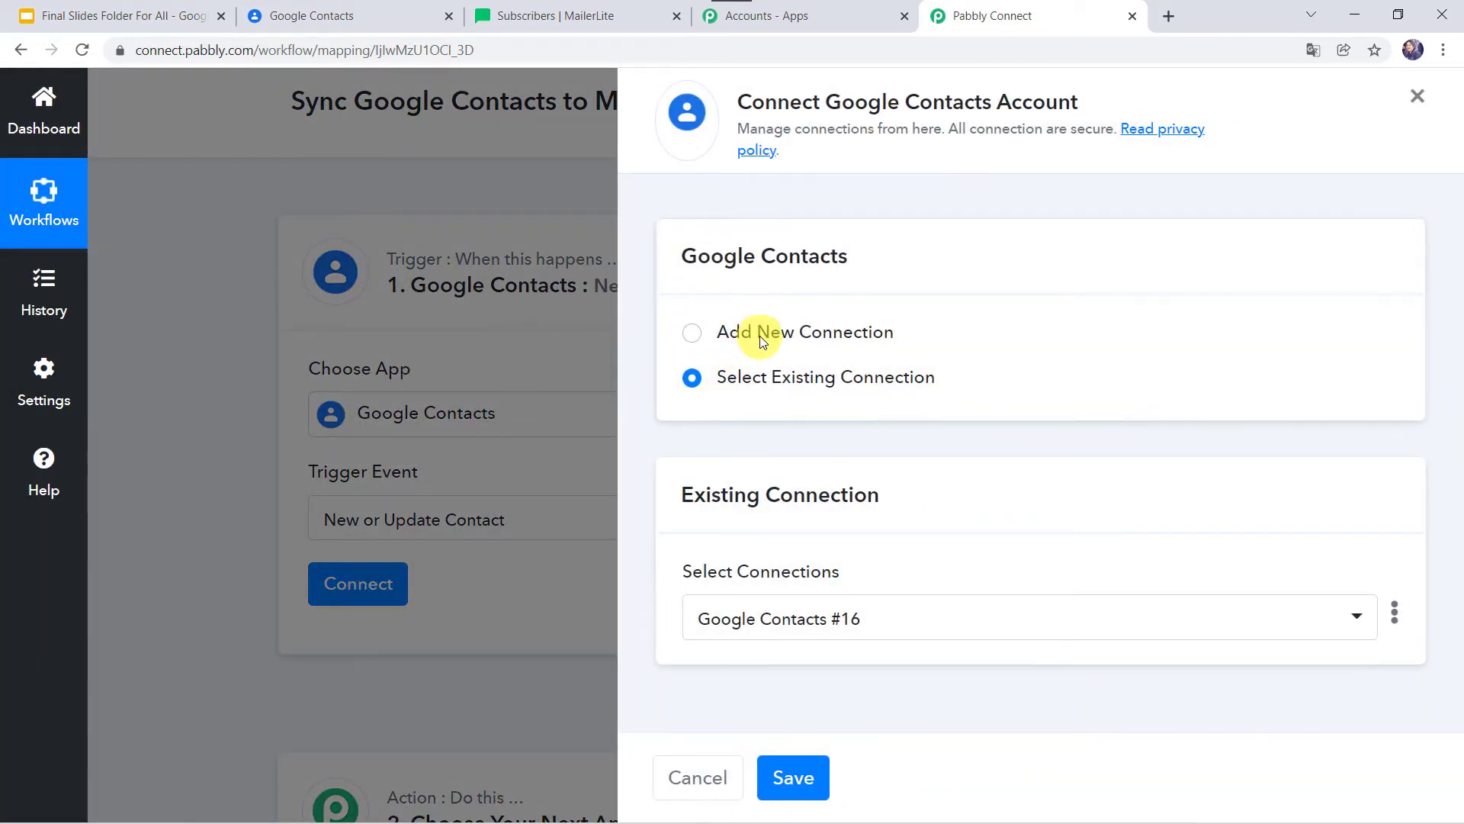
click(759, 335)
click(797, 595)
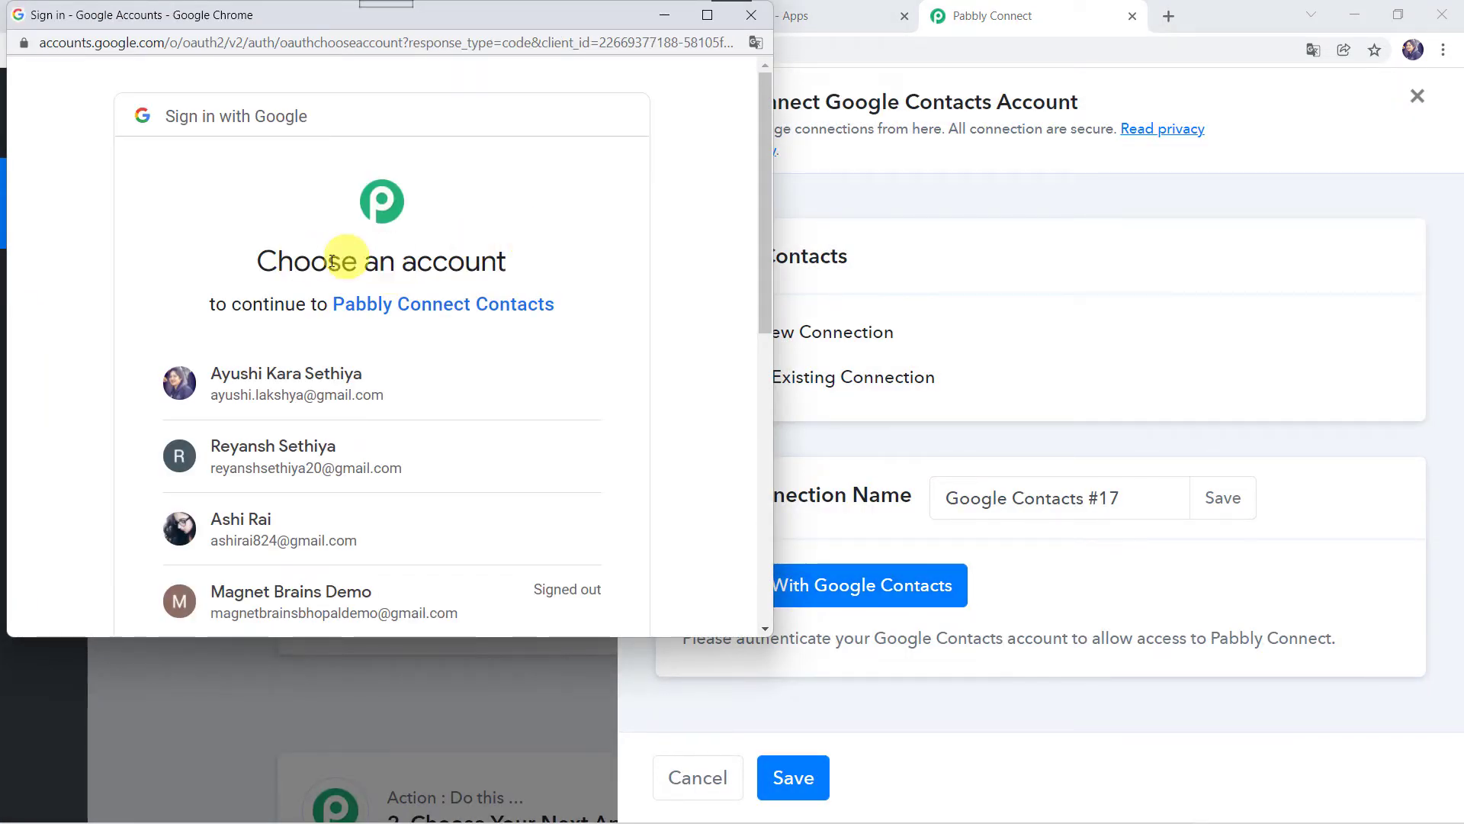
scroll(455, 267, down, 2)
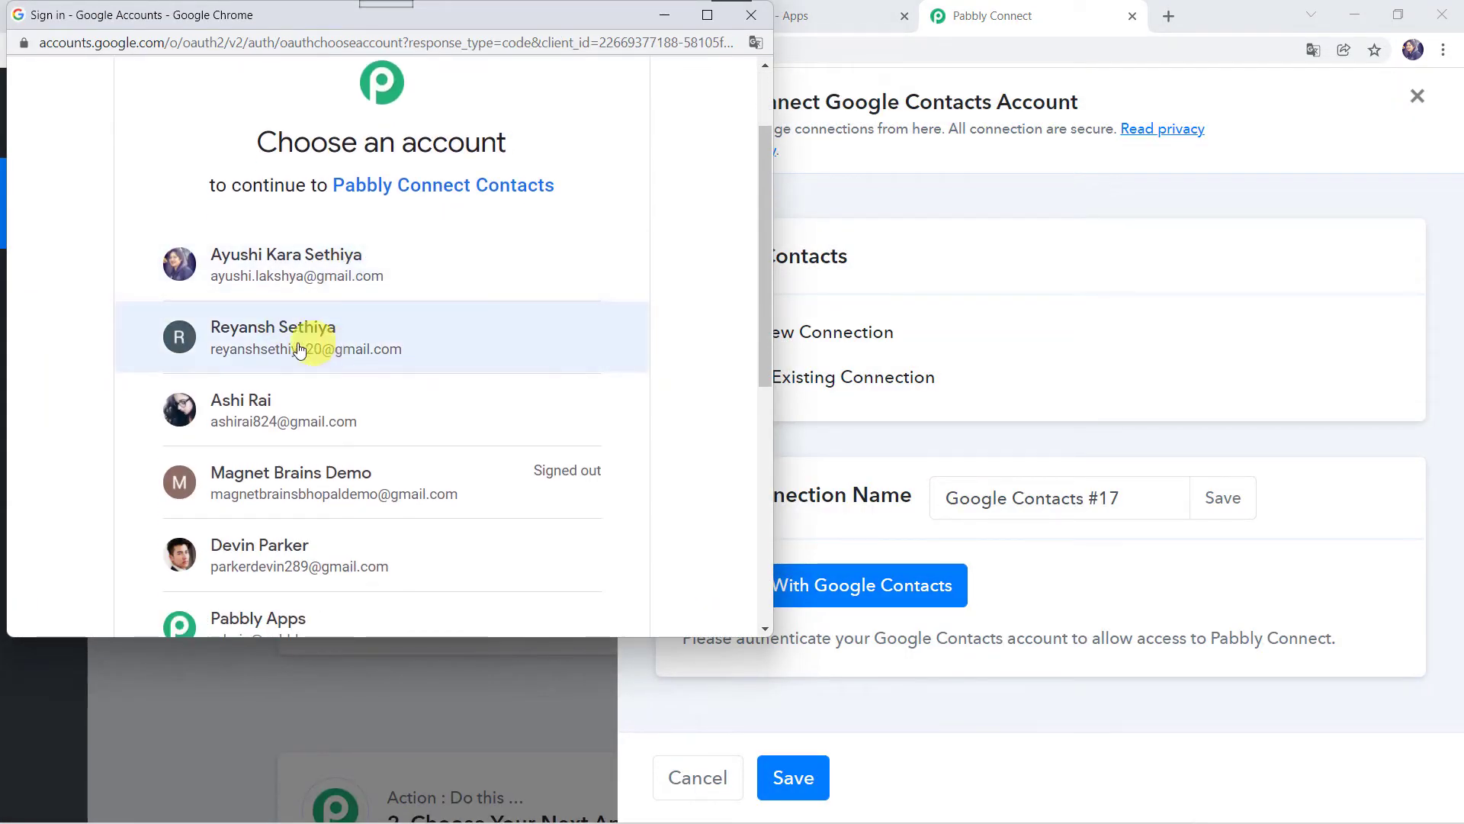
click(340, 345)
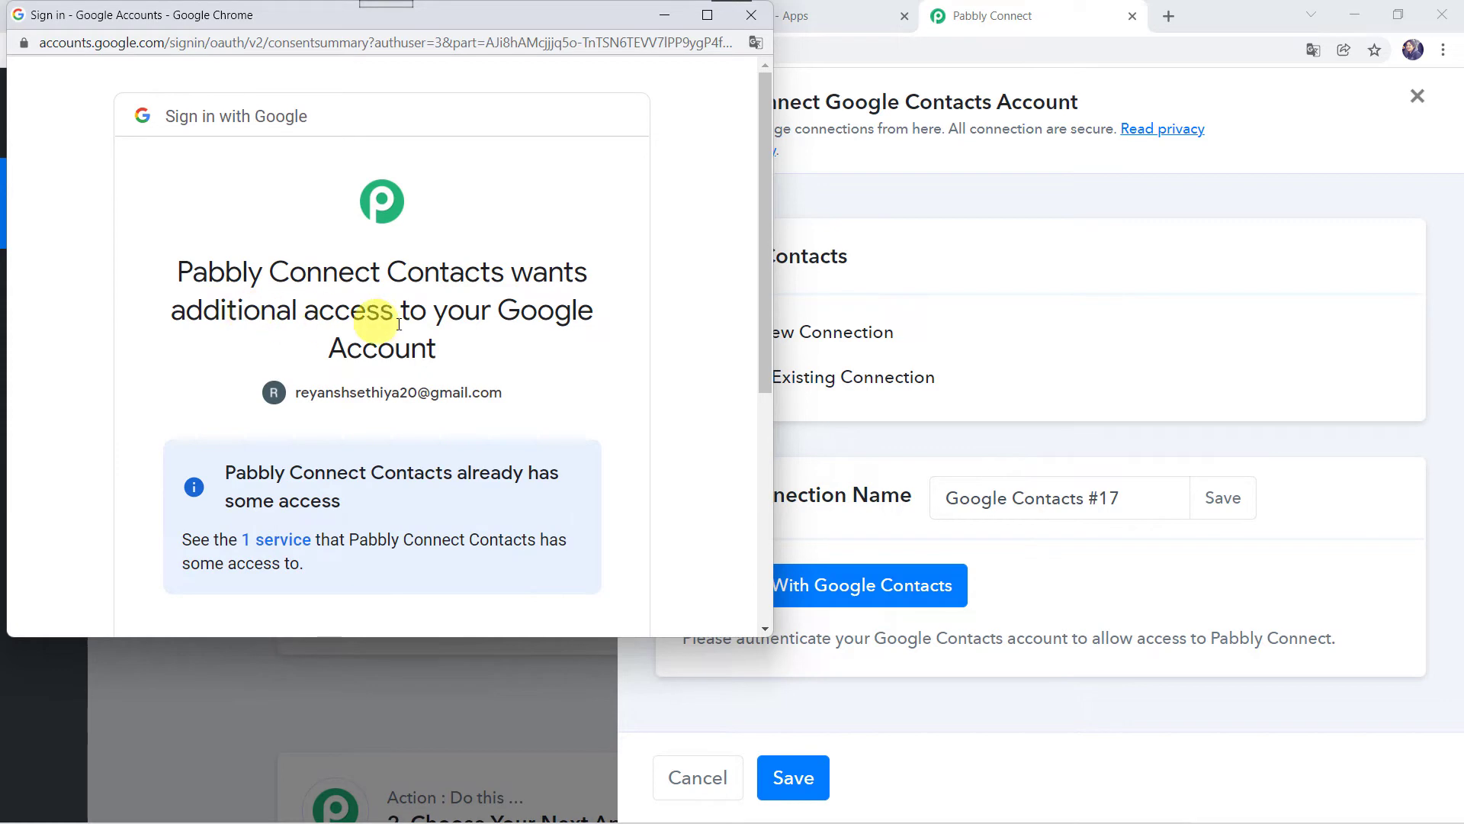
scroll(431, 339, down, 5)
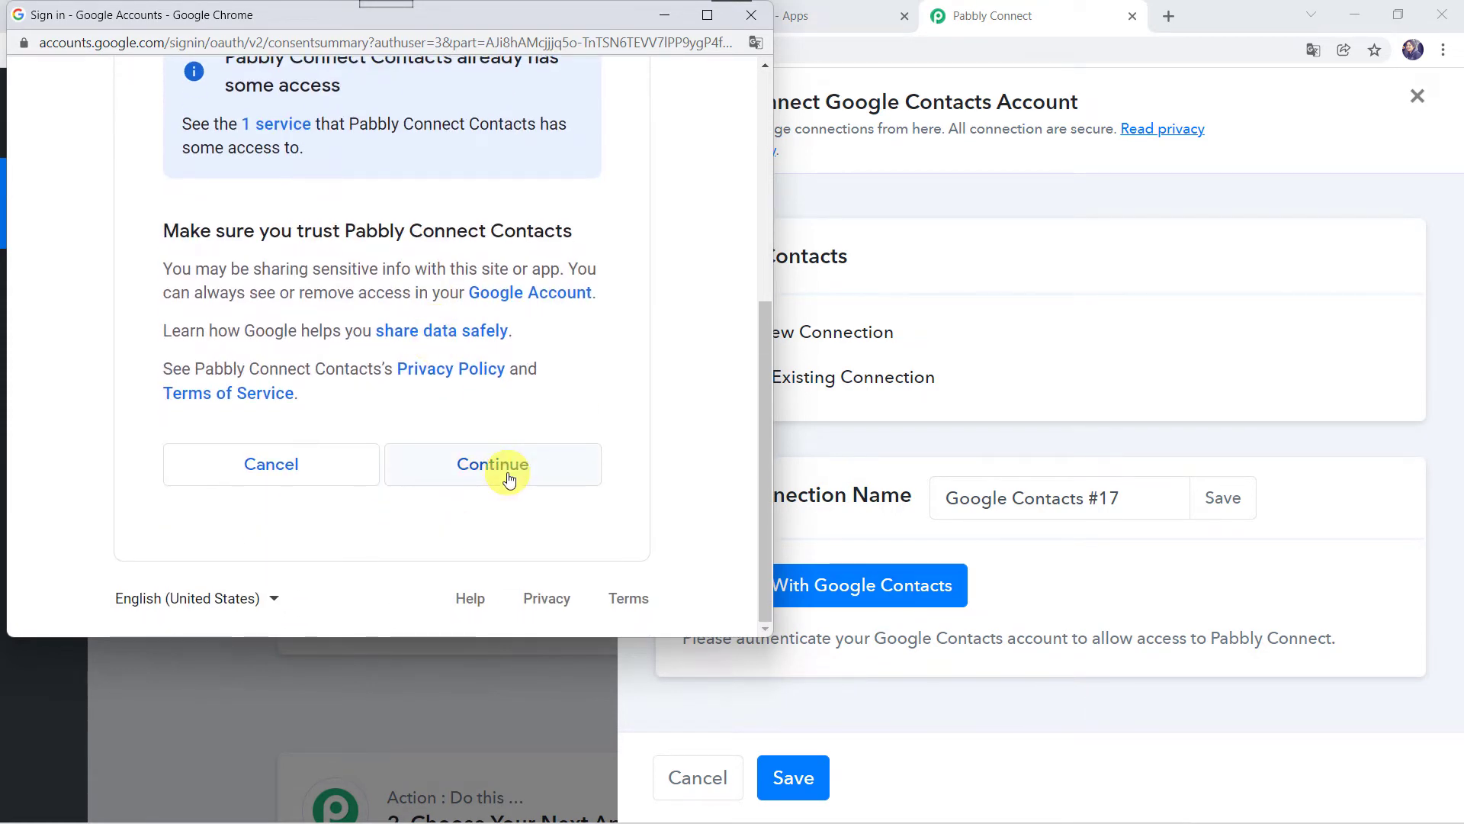
click(509, 479)
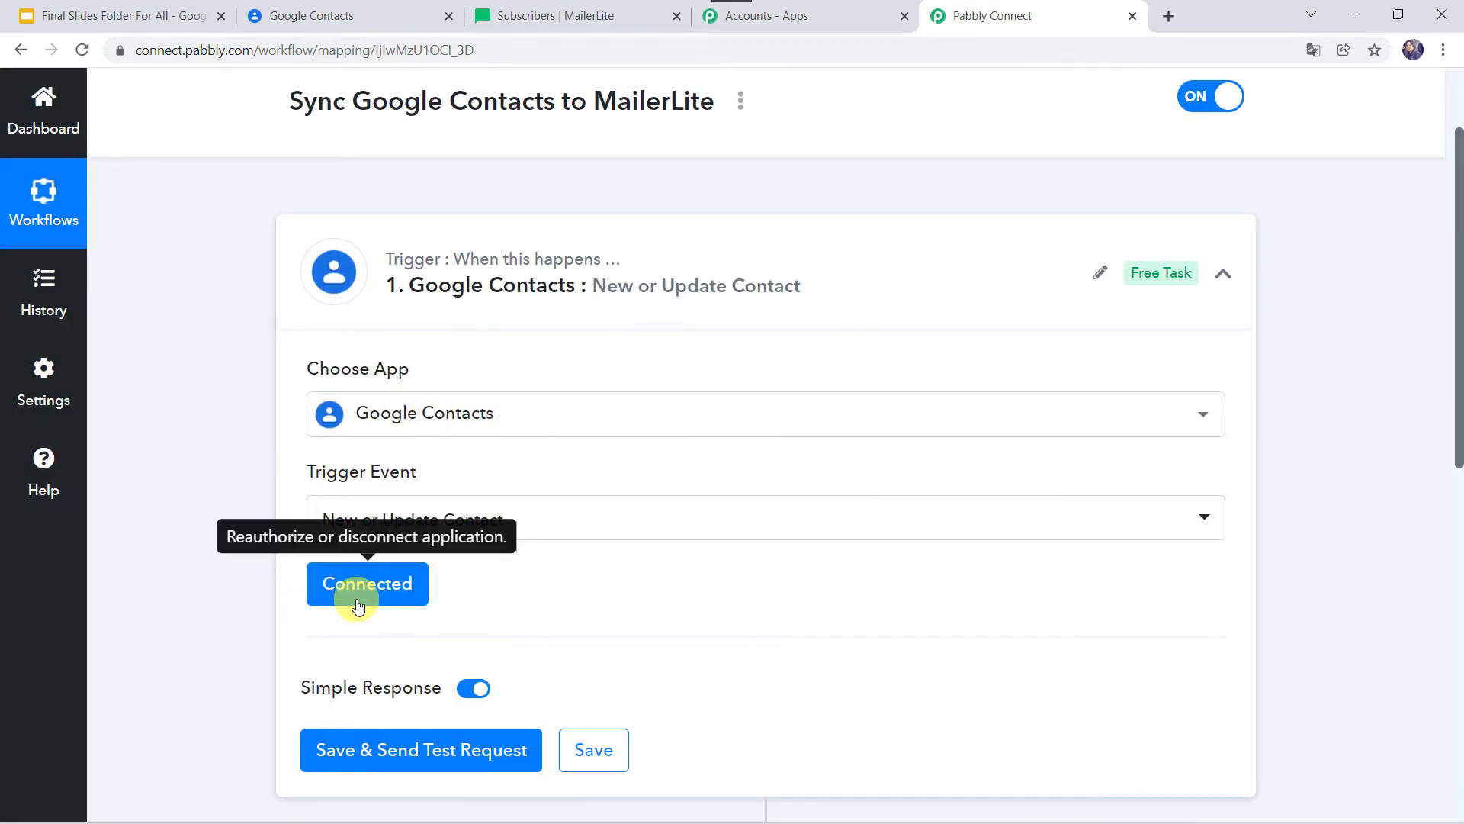
Scroll past the trigger settings and switch to the empty Google Contacts page.
scroll(213, 641, down, 2)
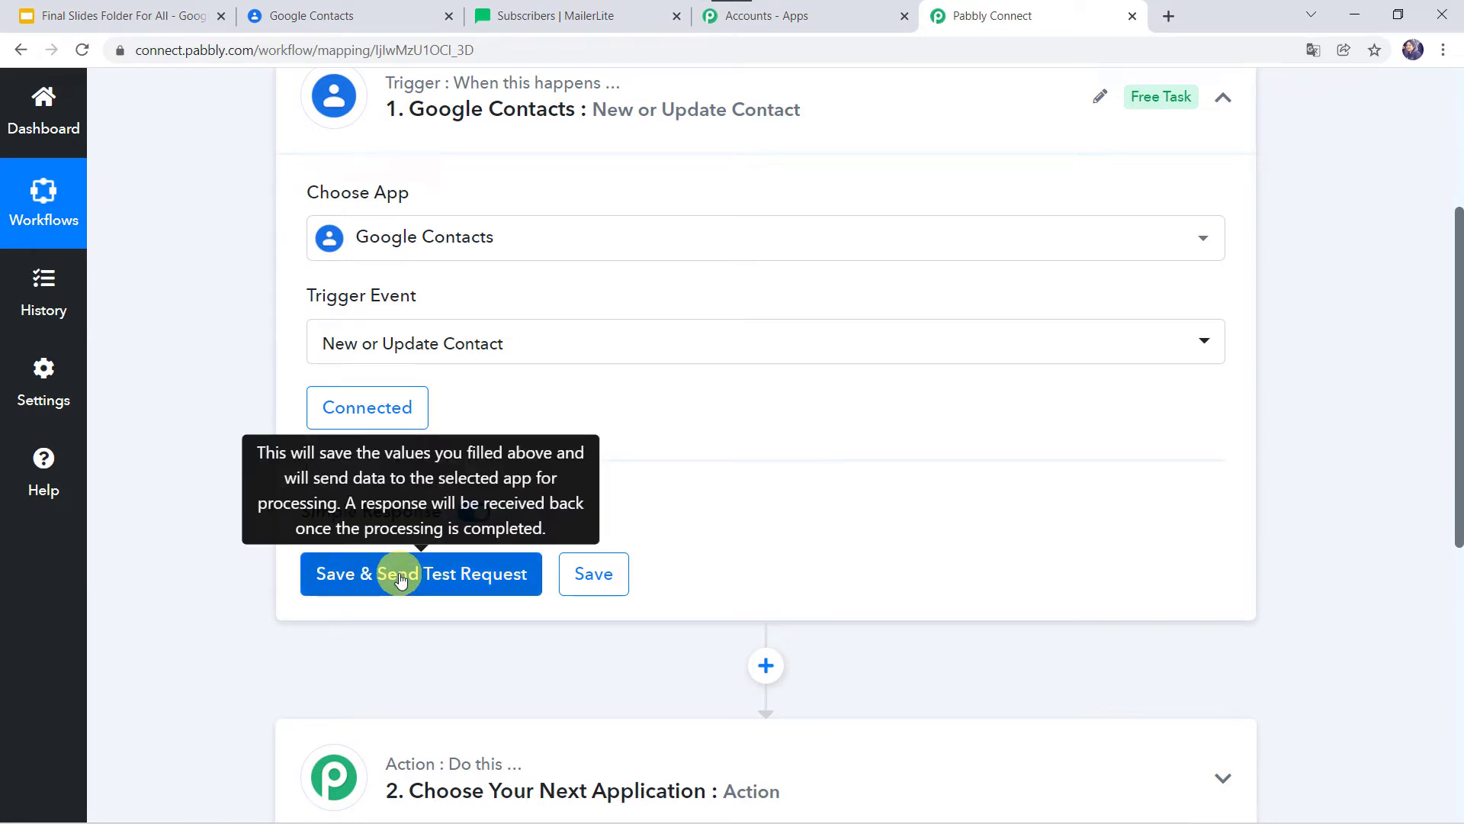
click(355, 22)
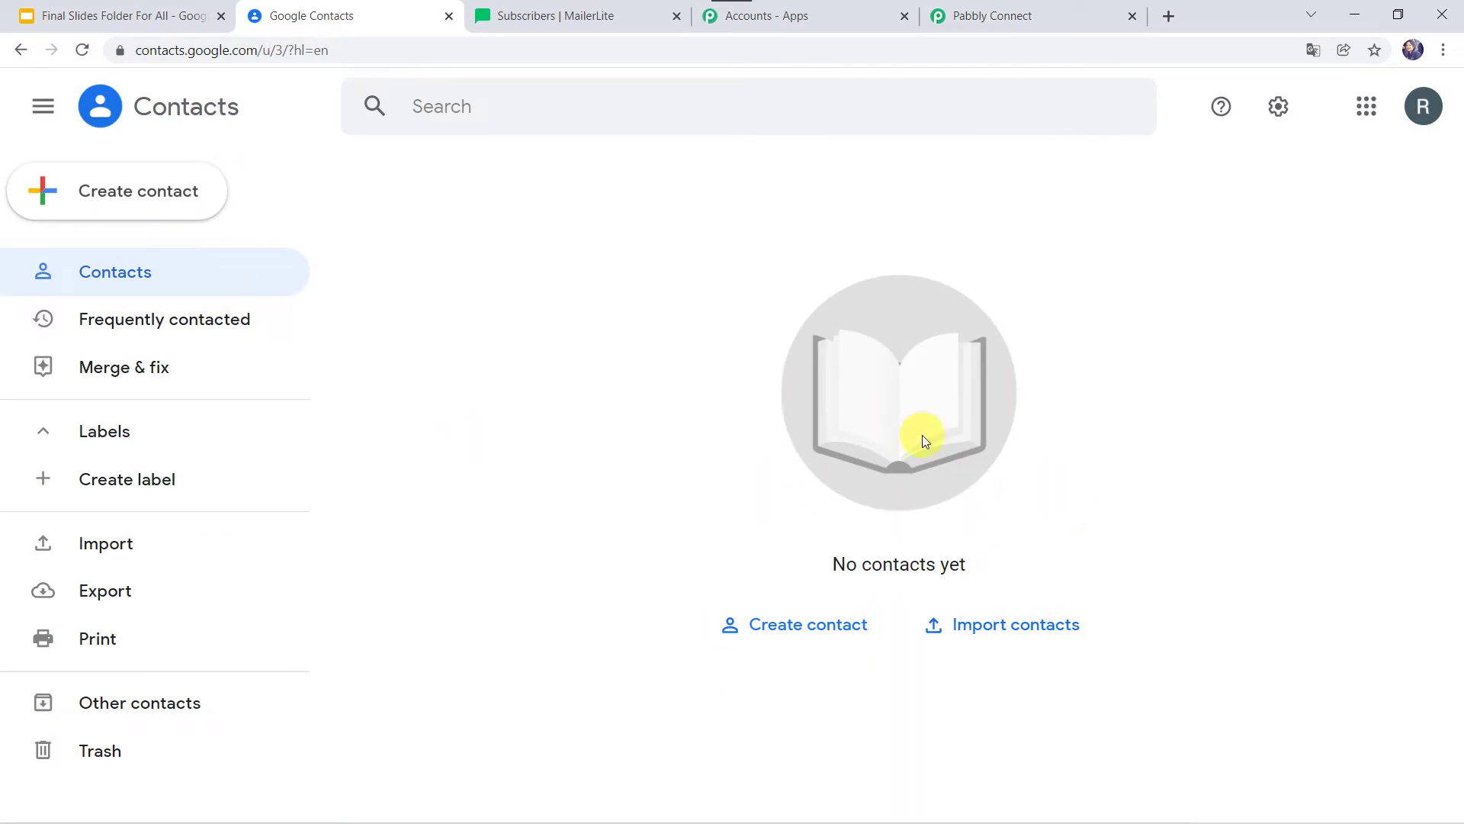
Start a new Google contact and enter the contact's first and last name.
click(101, 187)
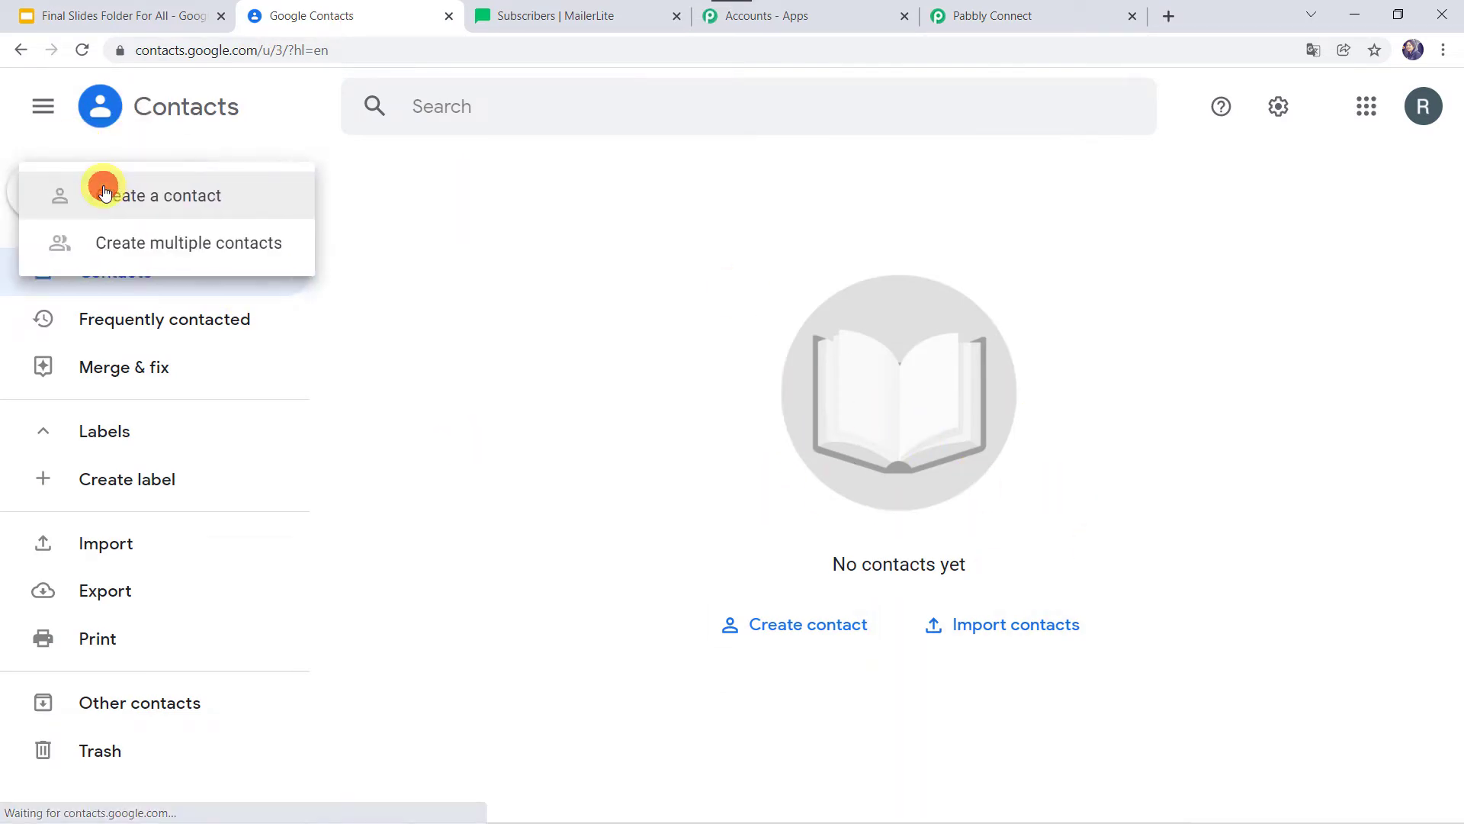
click(105, 212)
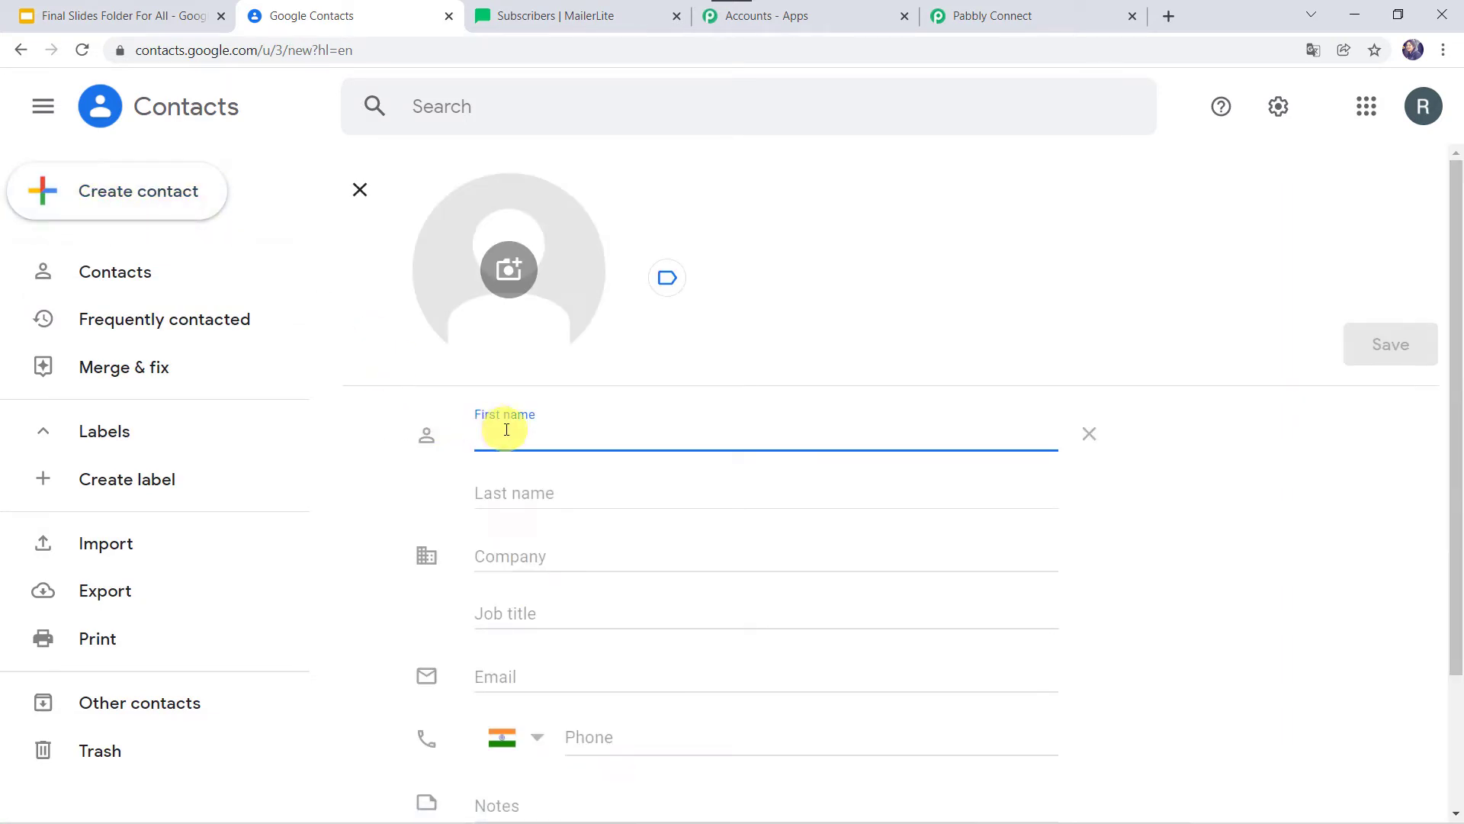
key(Tab)
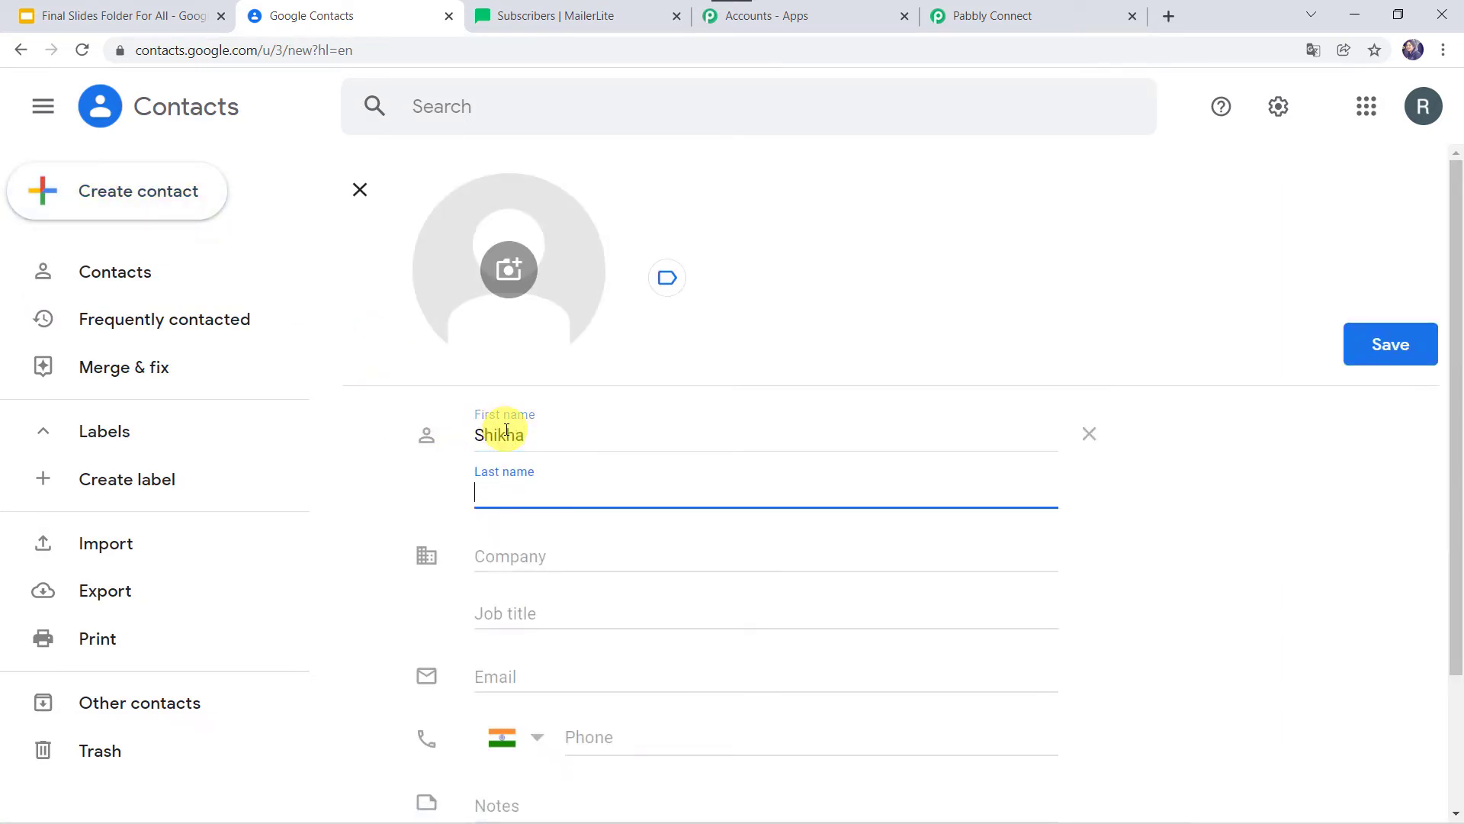
key(Tab)
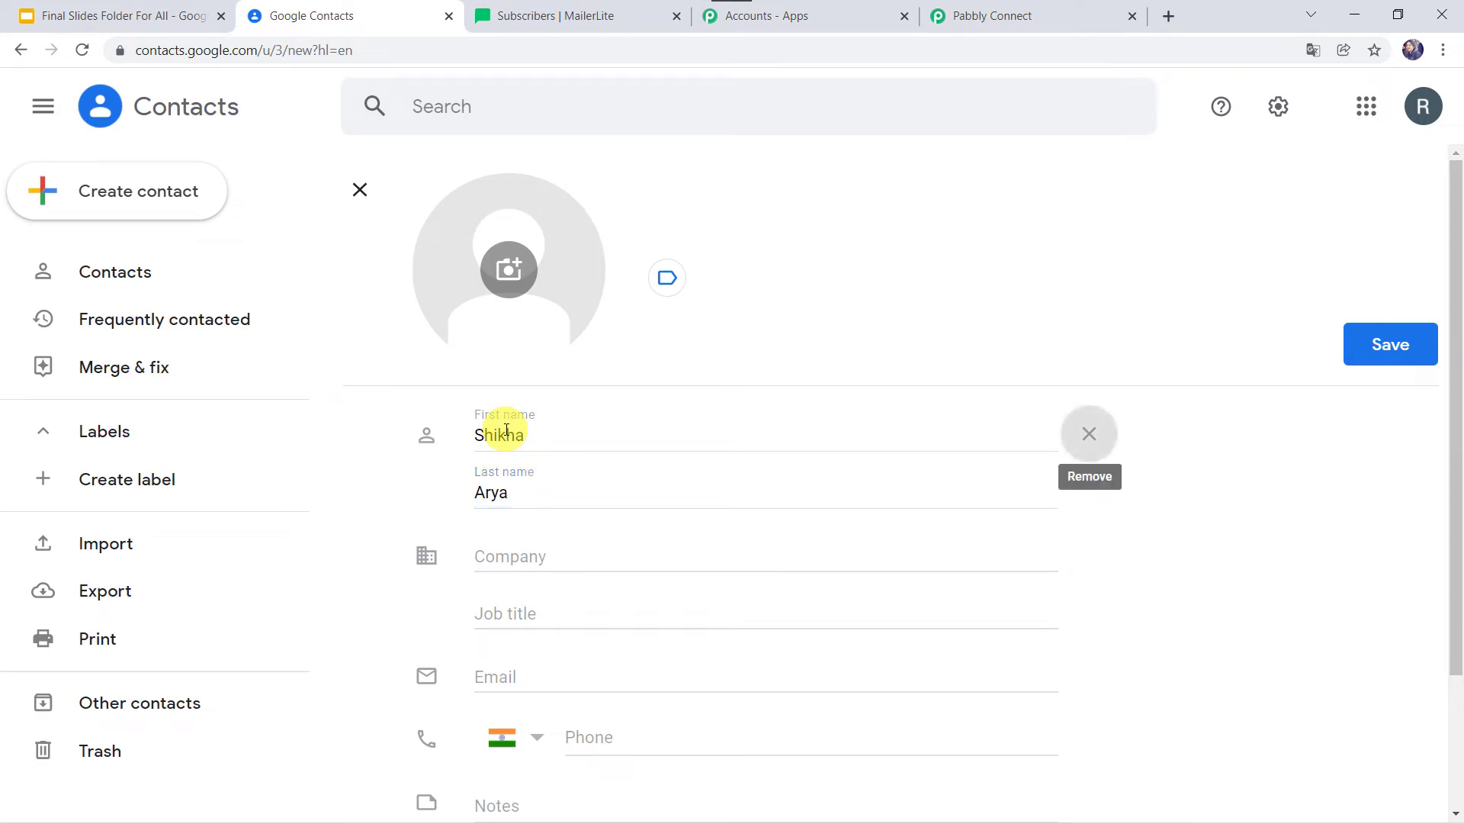
Add the contact's e-mail and phone, save it, and return to Pabbly Connect.
click(507, 666)
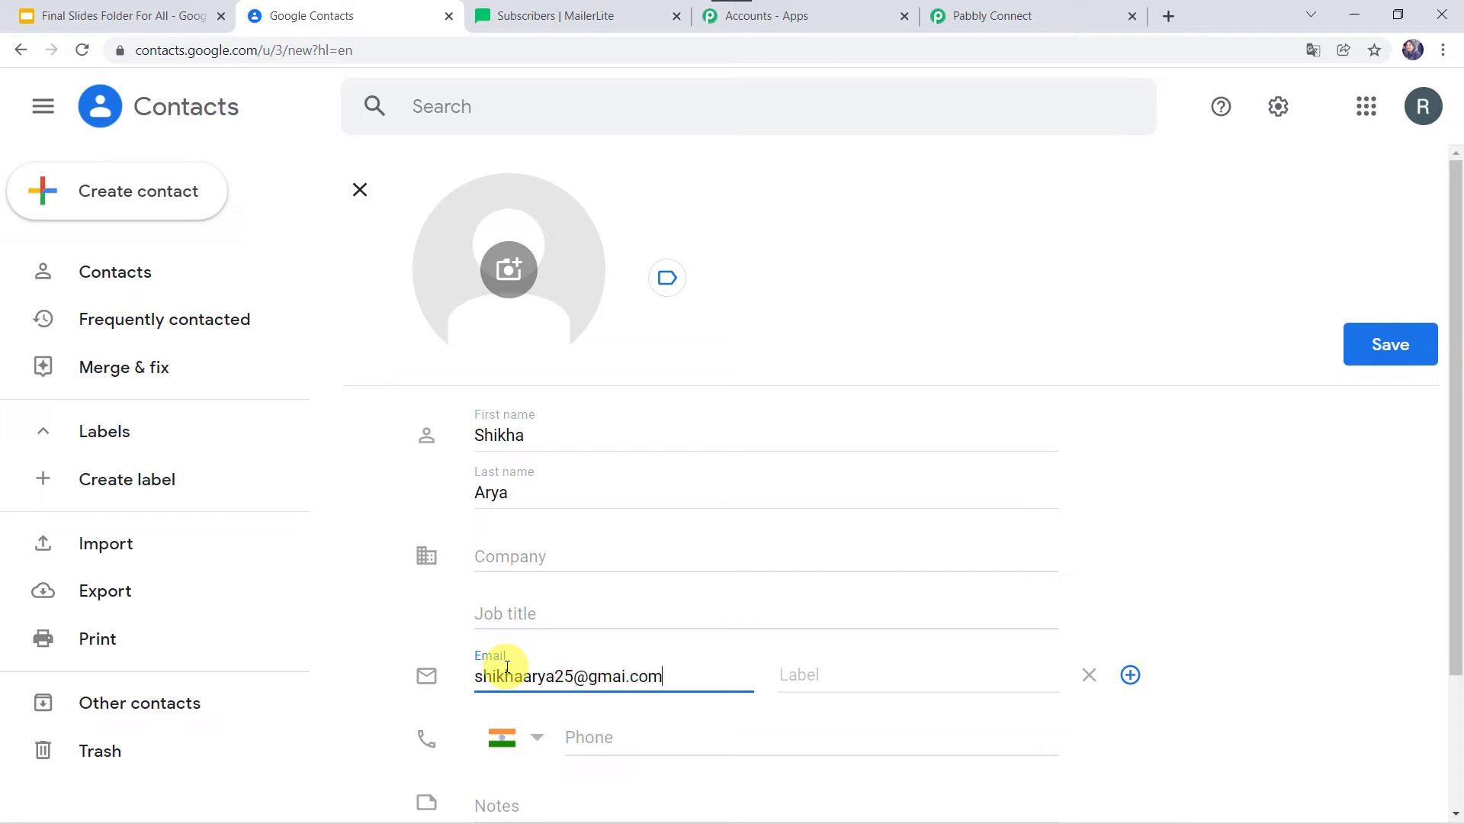
click(611, 735)
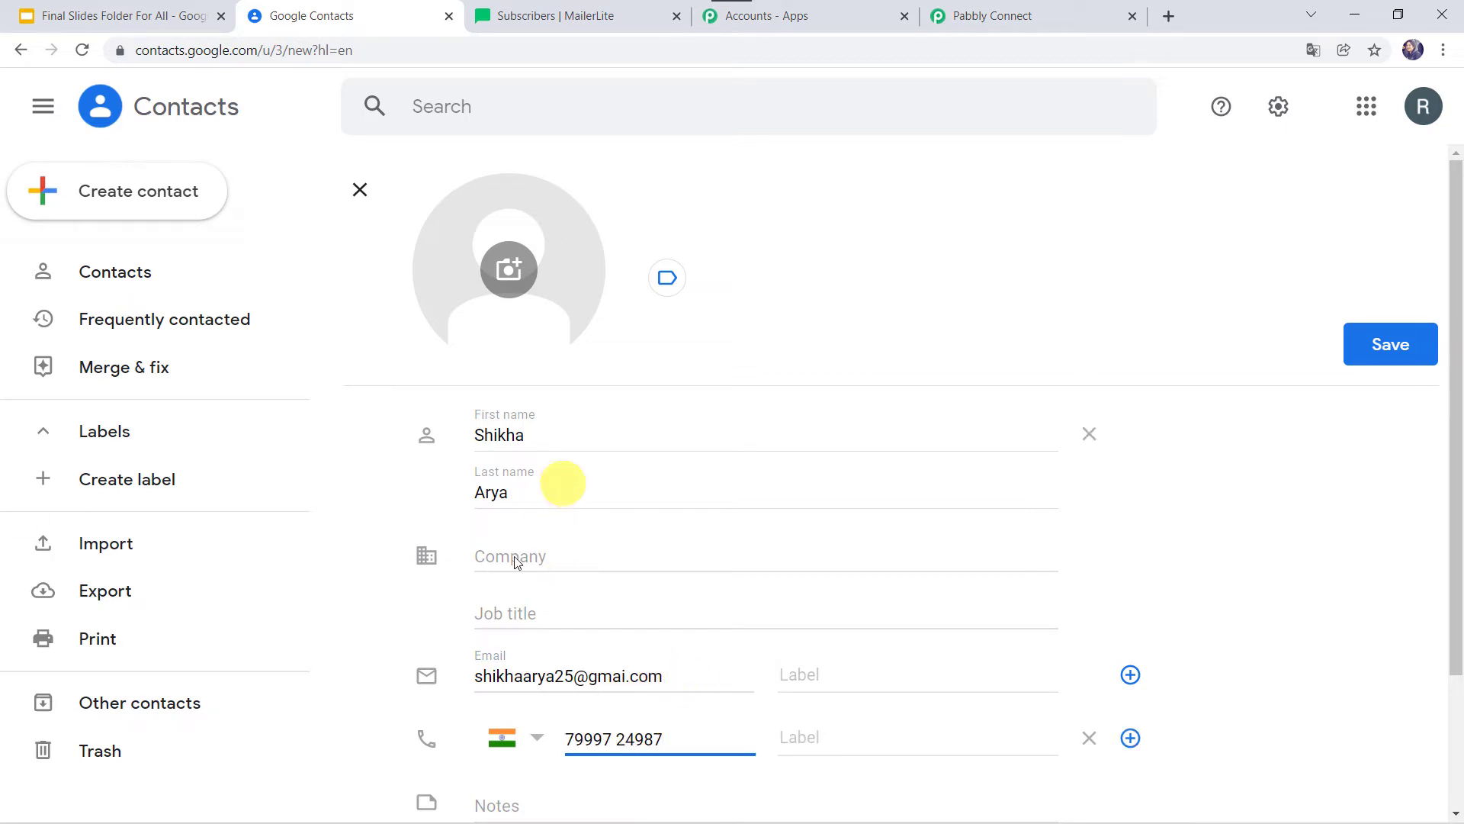
scroll(438, 566, down, 1)
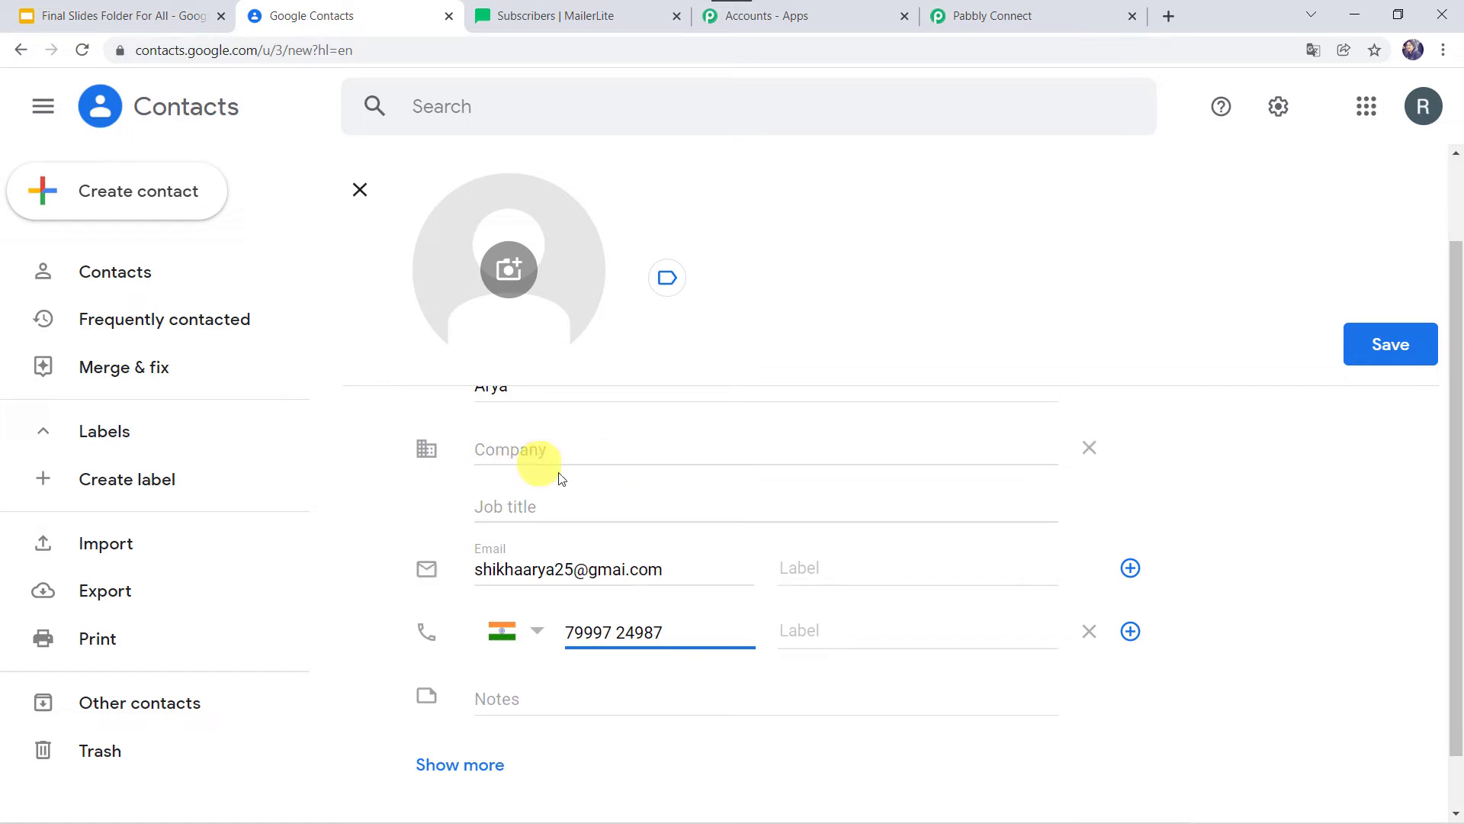
click(448, 767)
scroll(515, 547, down, 5)
scroll(515, 548, down, 8)
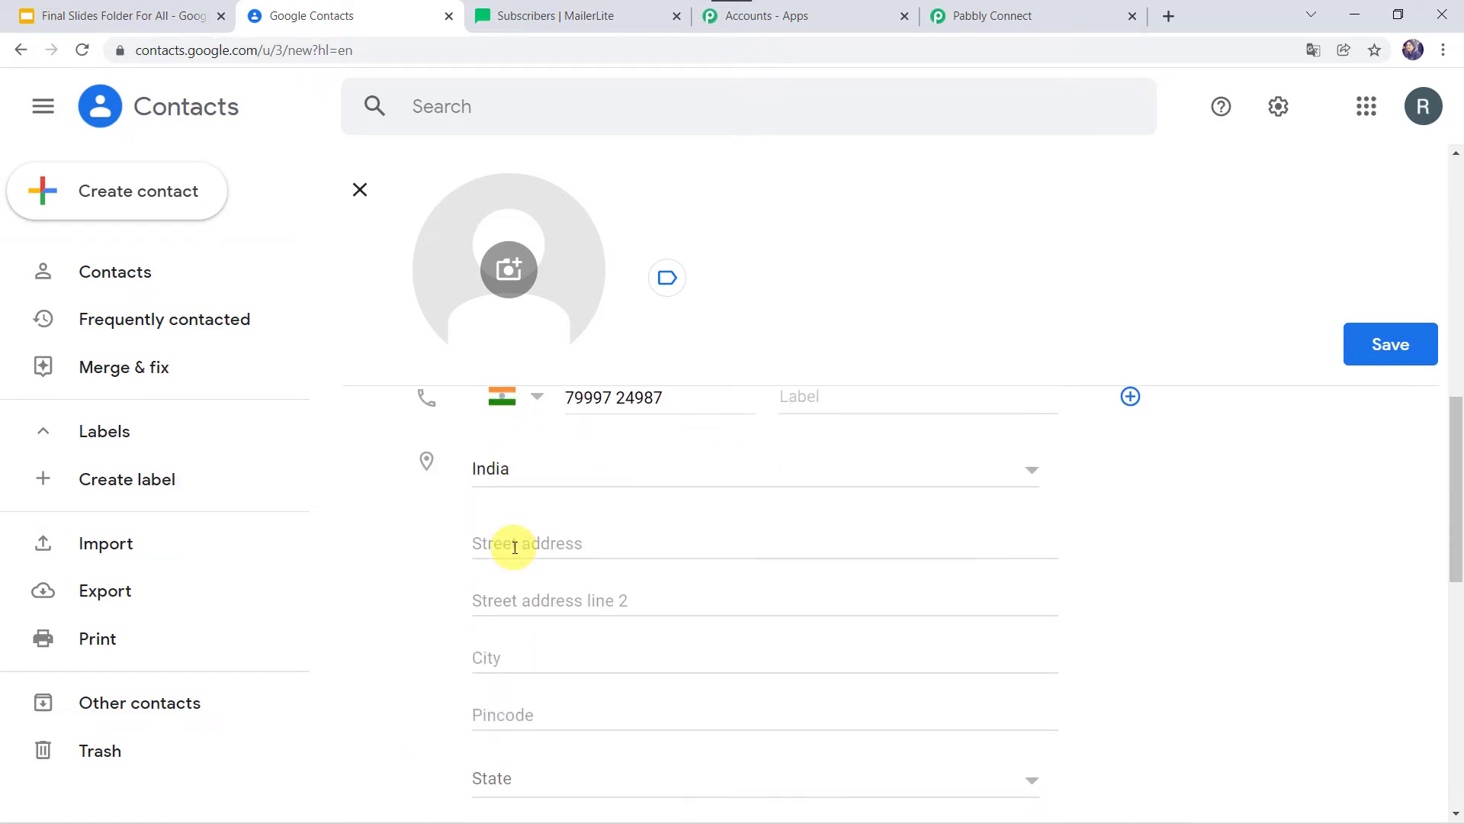
scroll(515, 547, up, 10)
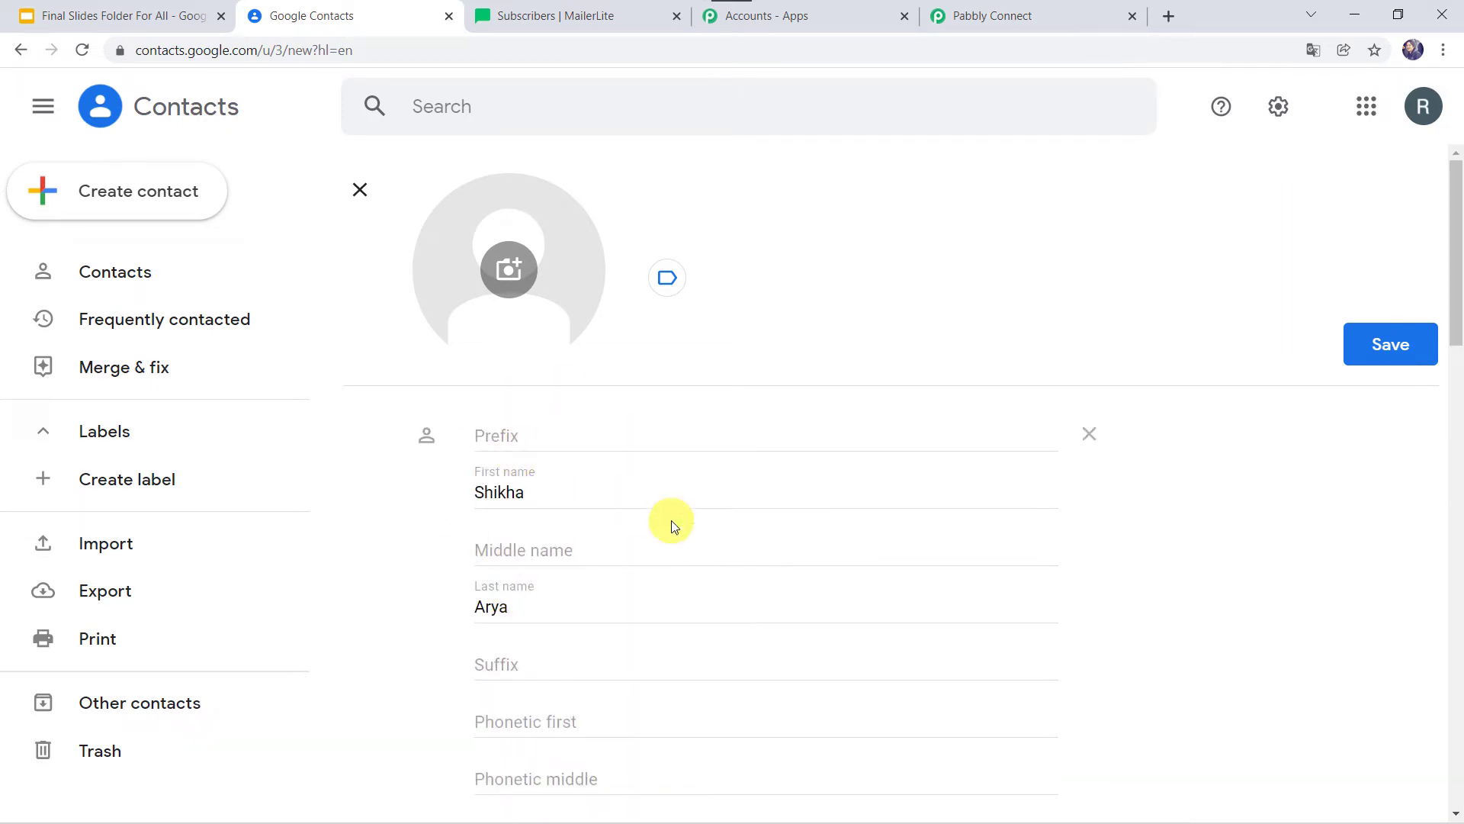
click(1393, 349)
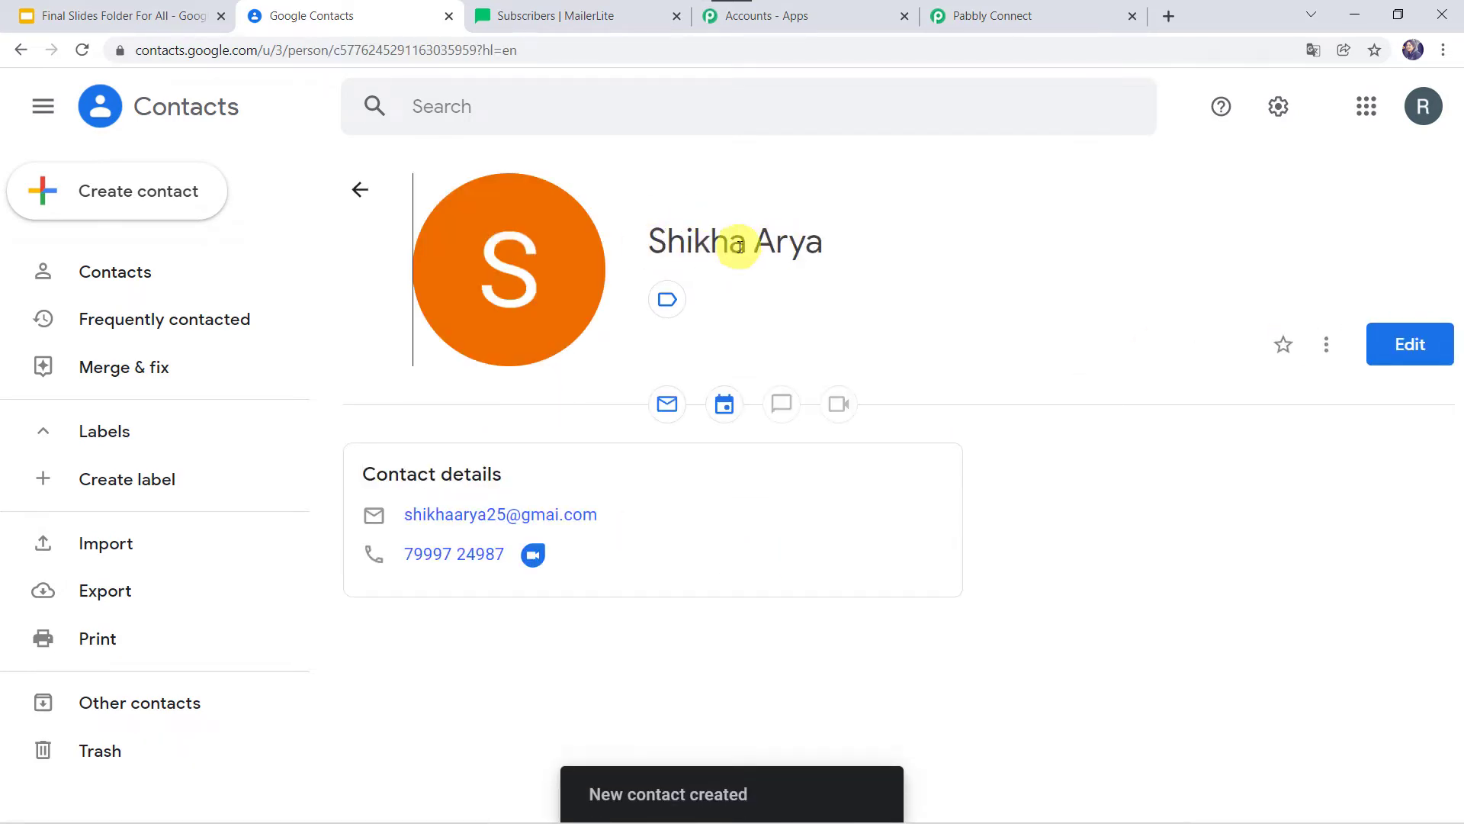
click(1029, 17)
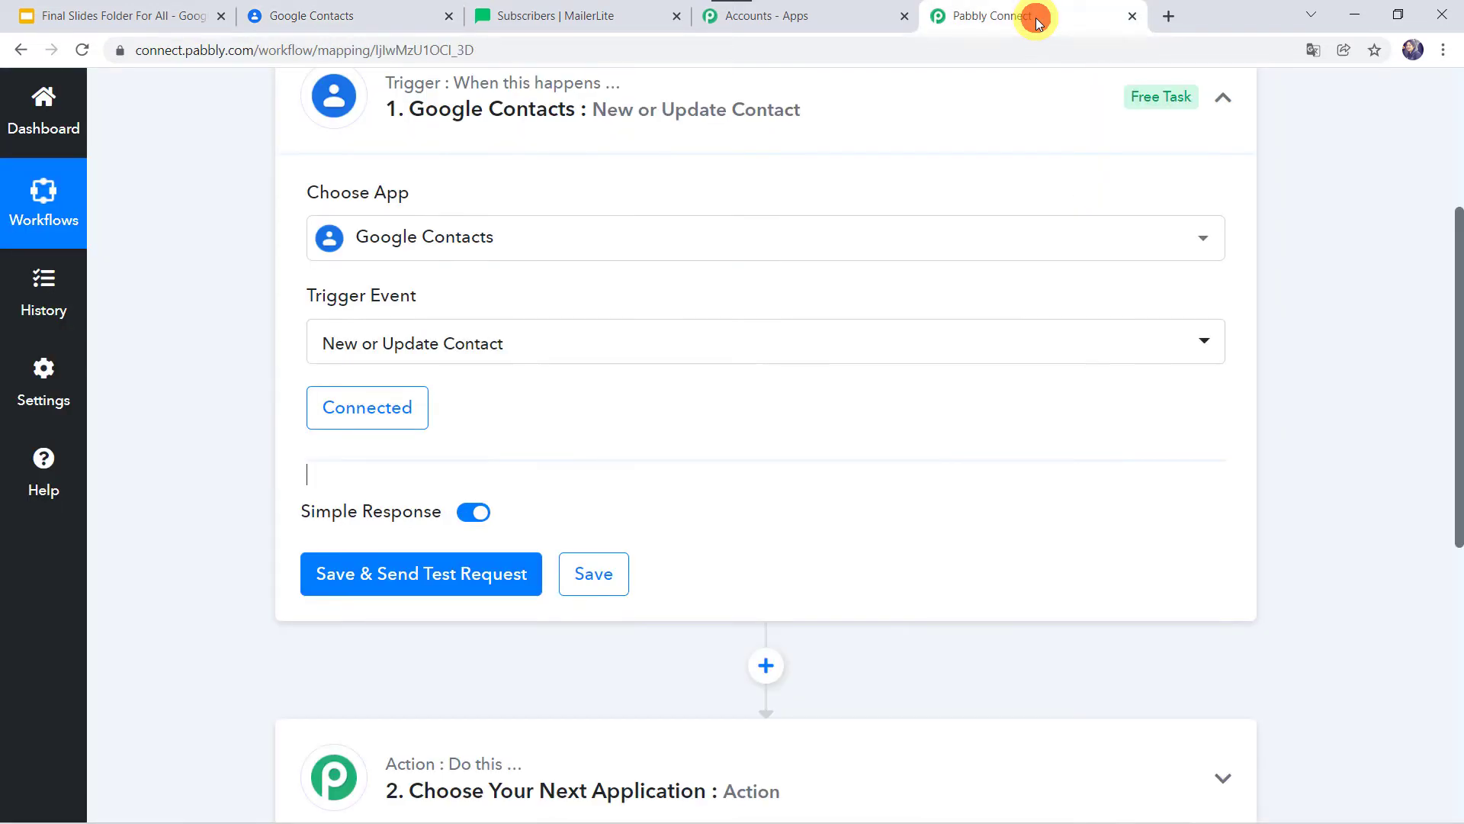
Save the Google Contacts trigger and review the test contact's name, email and phone fields.
click(431, 580)
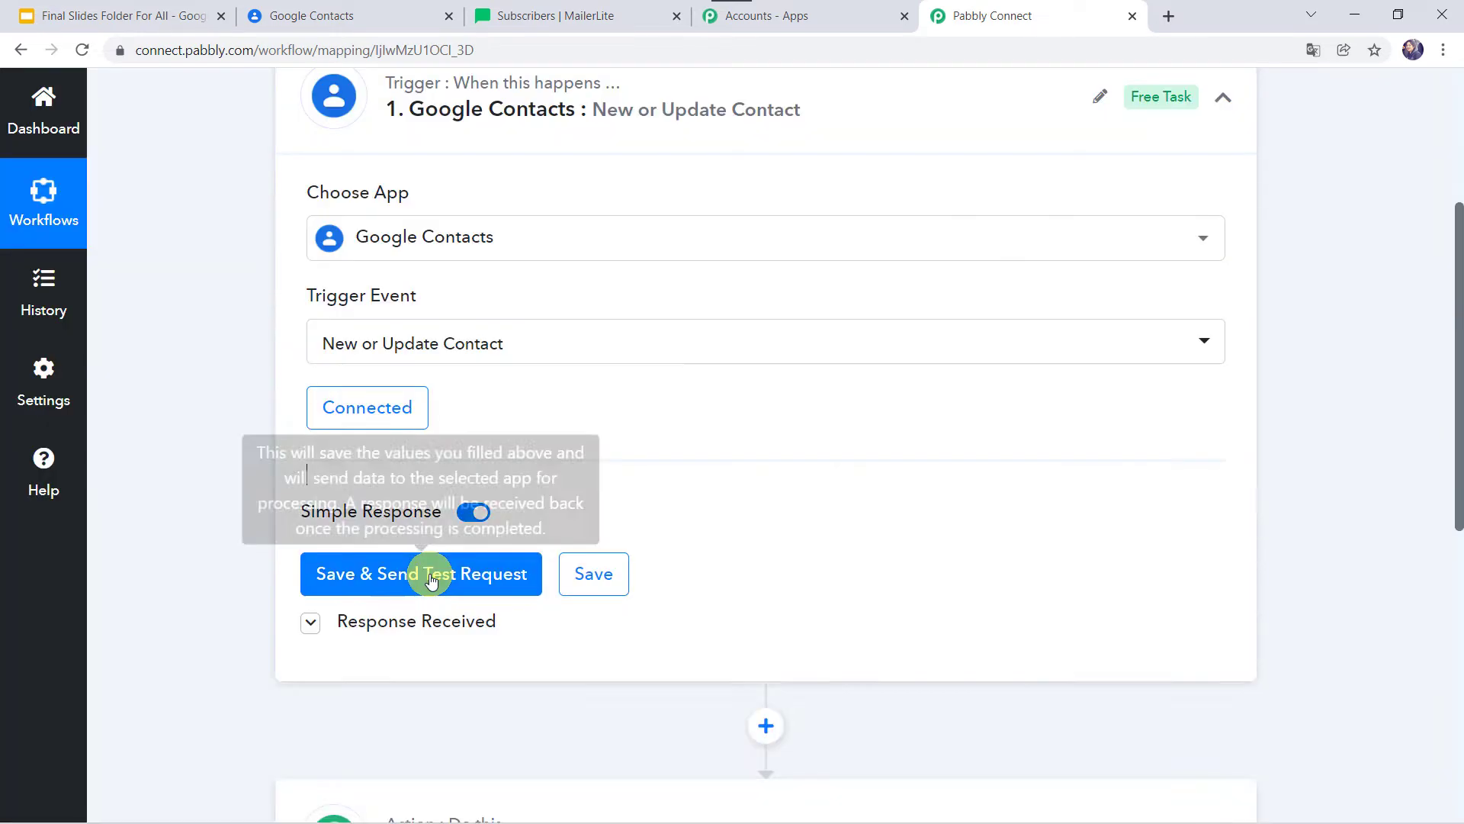
scroll(296, 637, down, 5)
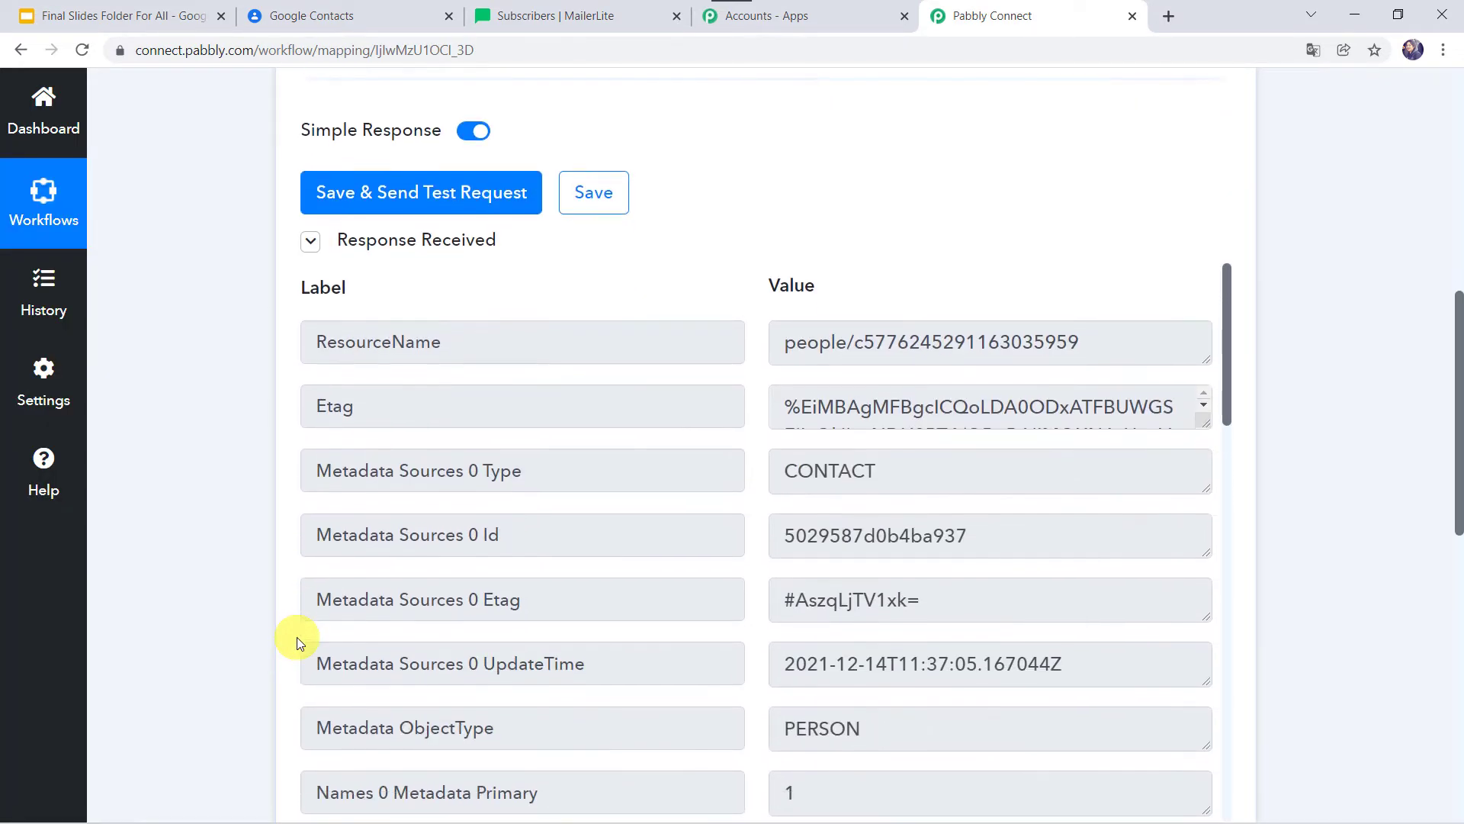
scroll(296, 637, down, 1)
scroll(594, 593, down, 4)
scroll(593, 592, down, 4)
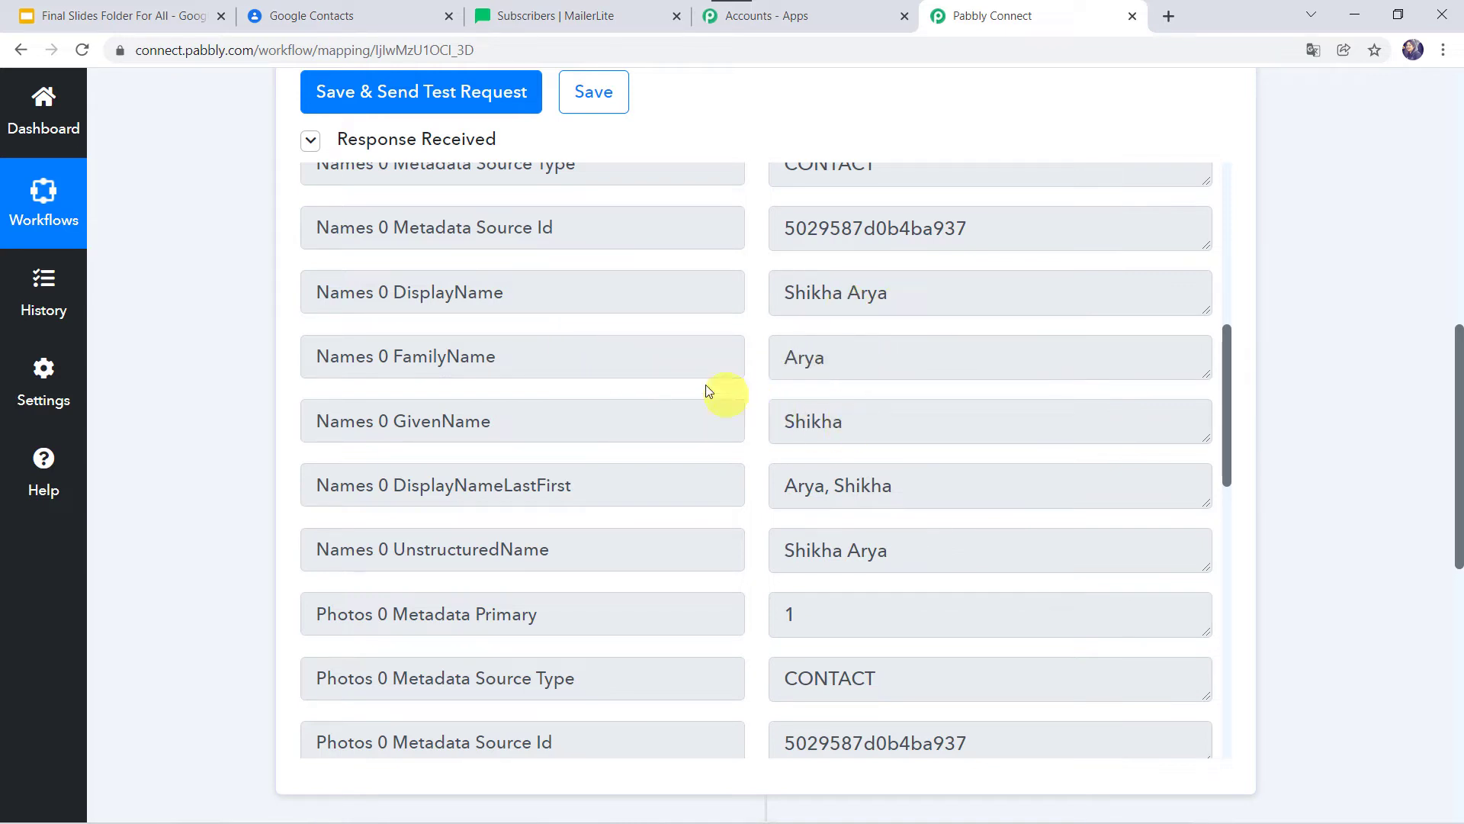
scroll(787, 548, down, 3)
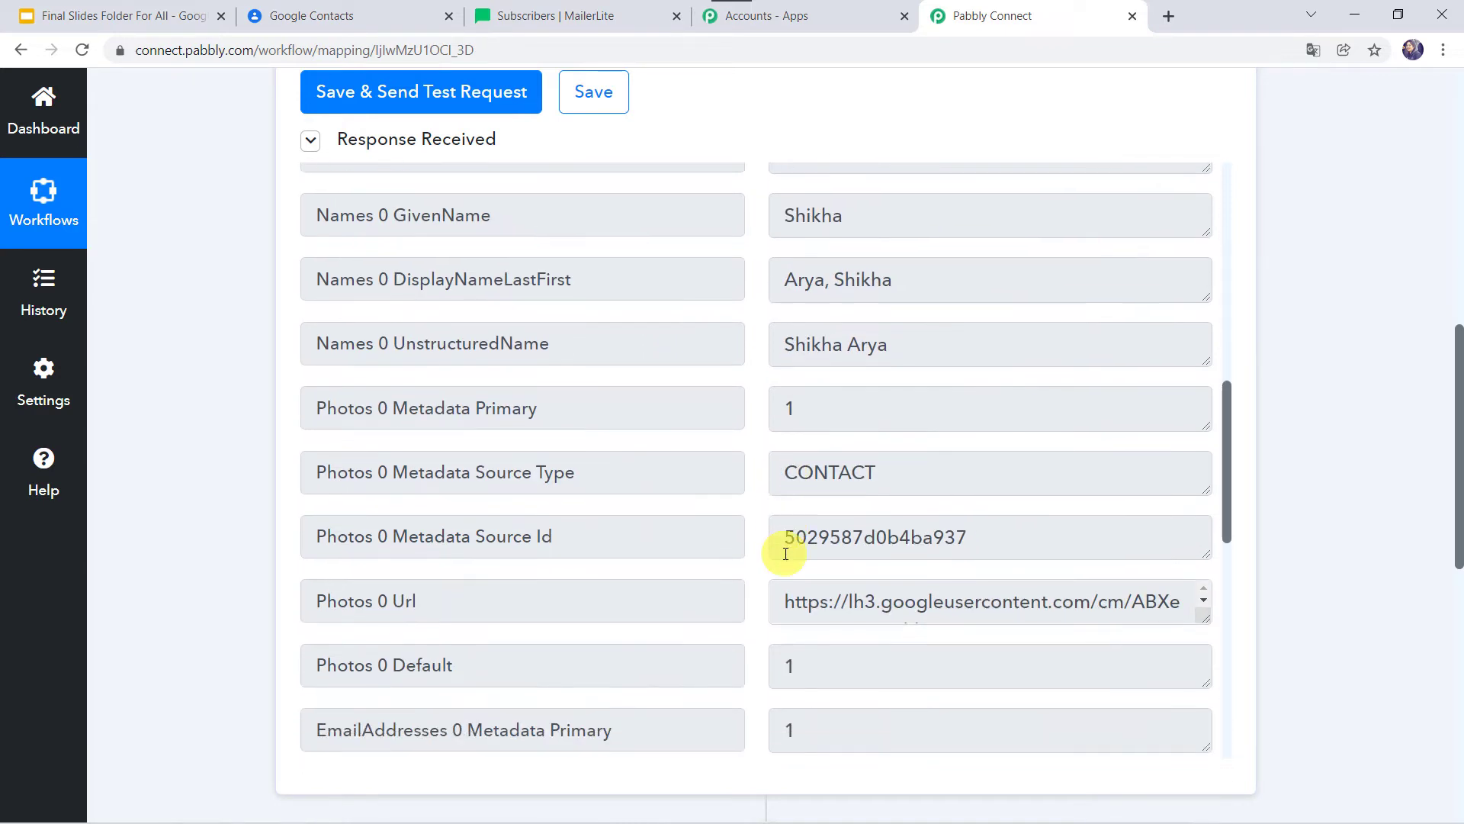
scroll(786, 553, down, 5)
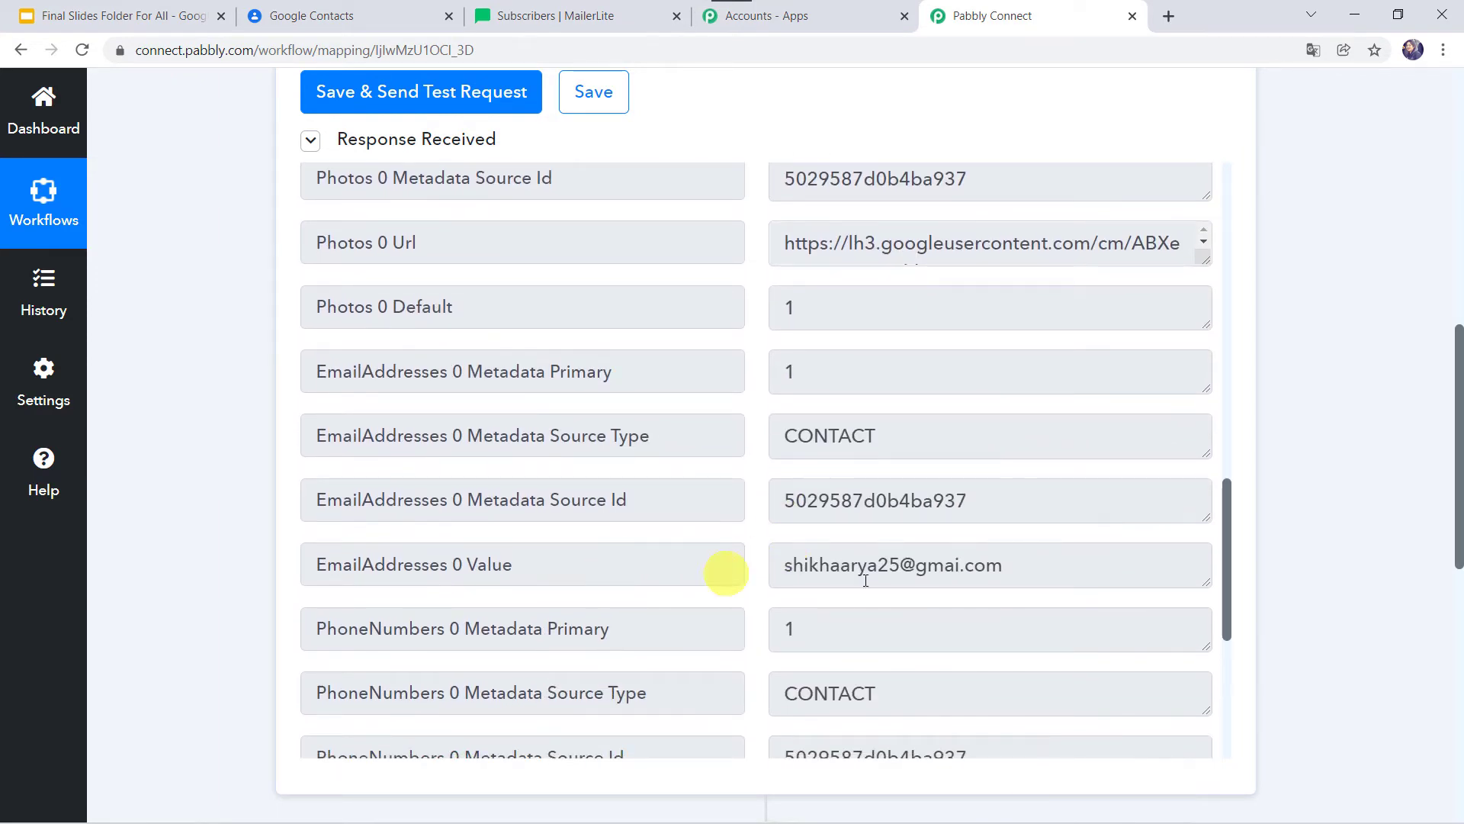
scroll(686, 577, down, 5)
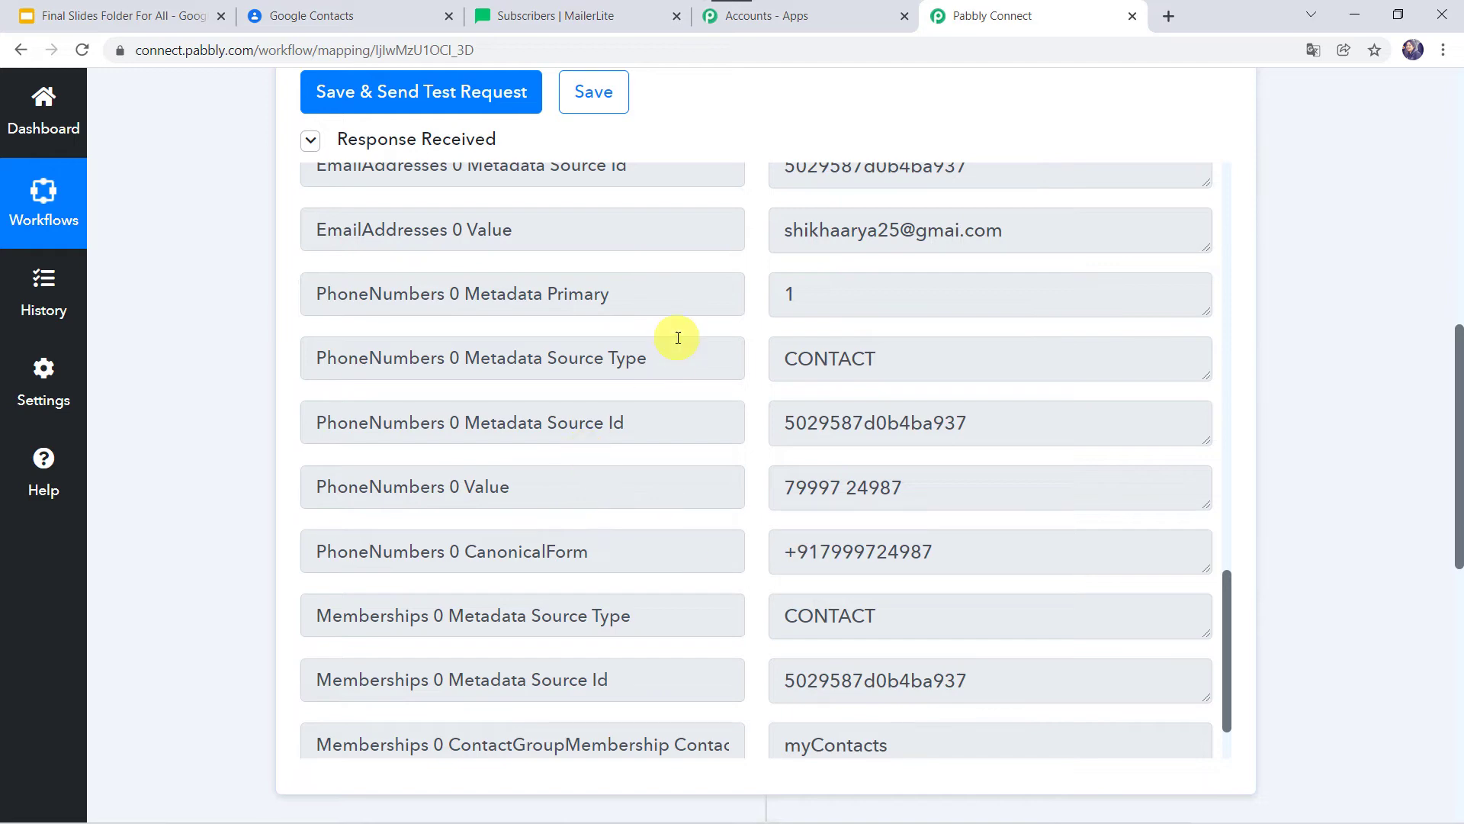
scroll(678, 338, up, 8)
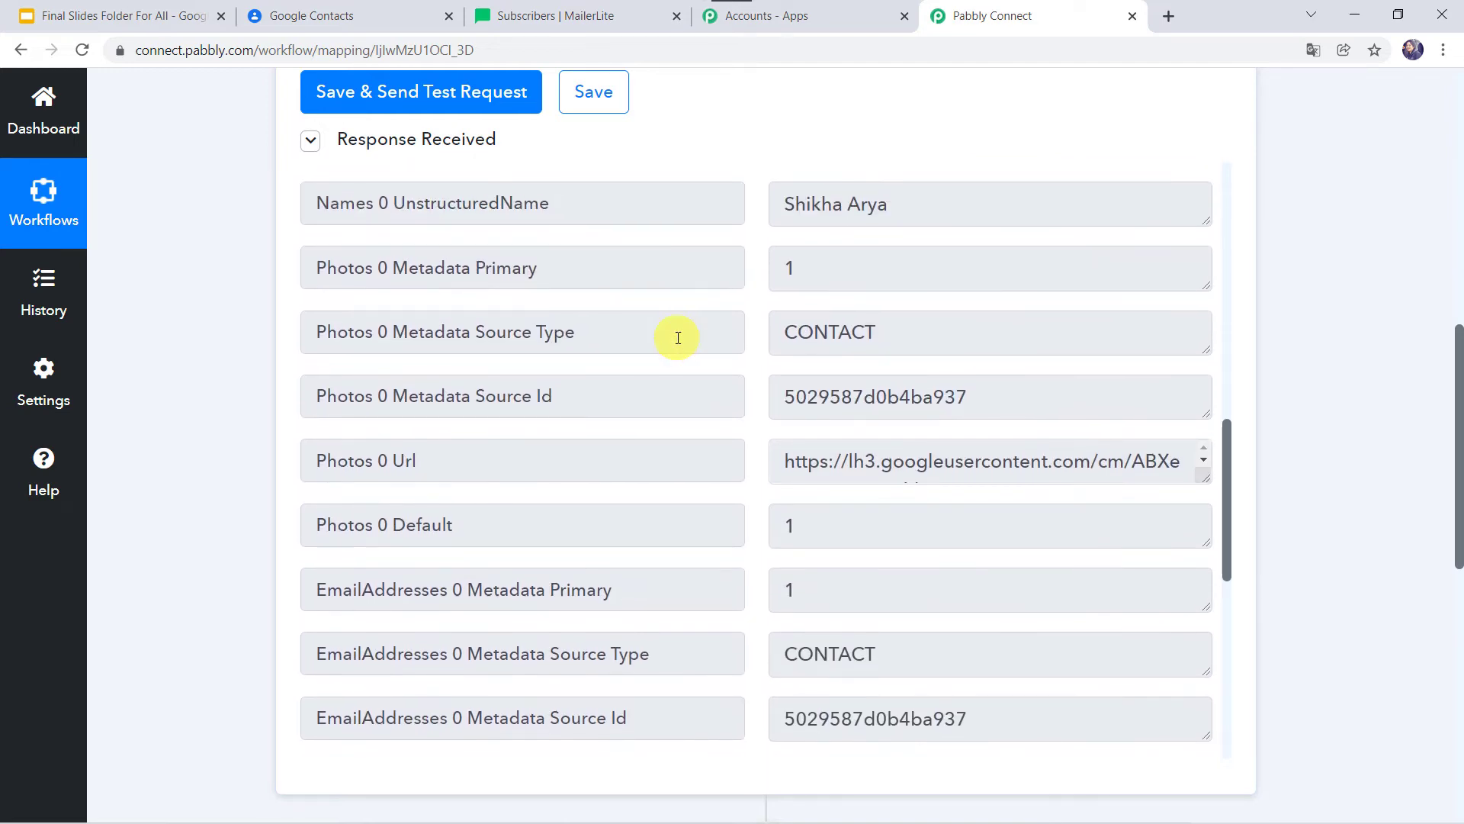
scroll(678, 337, up, 6)
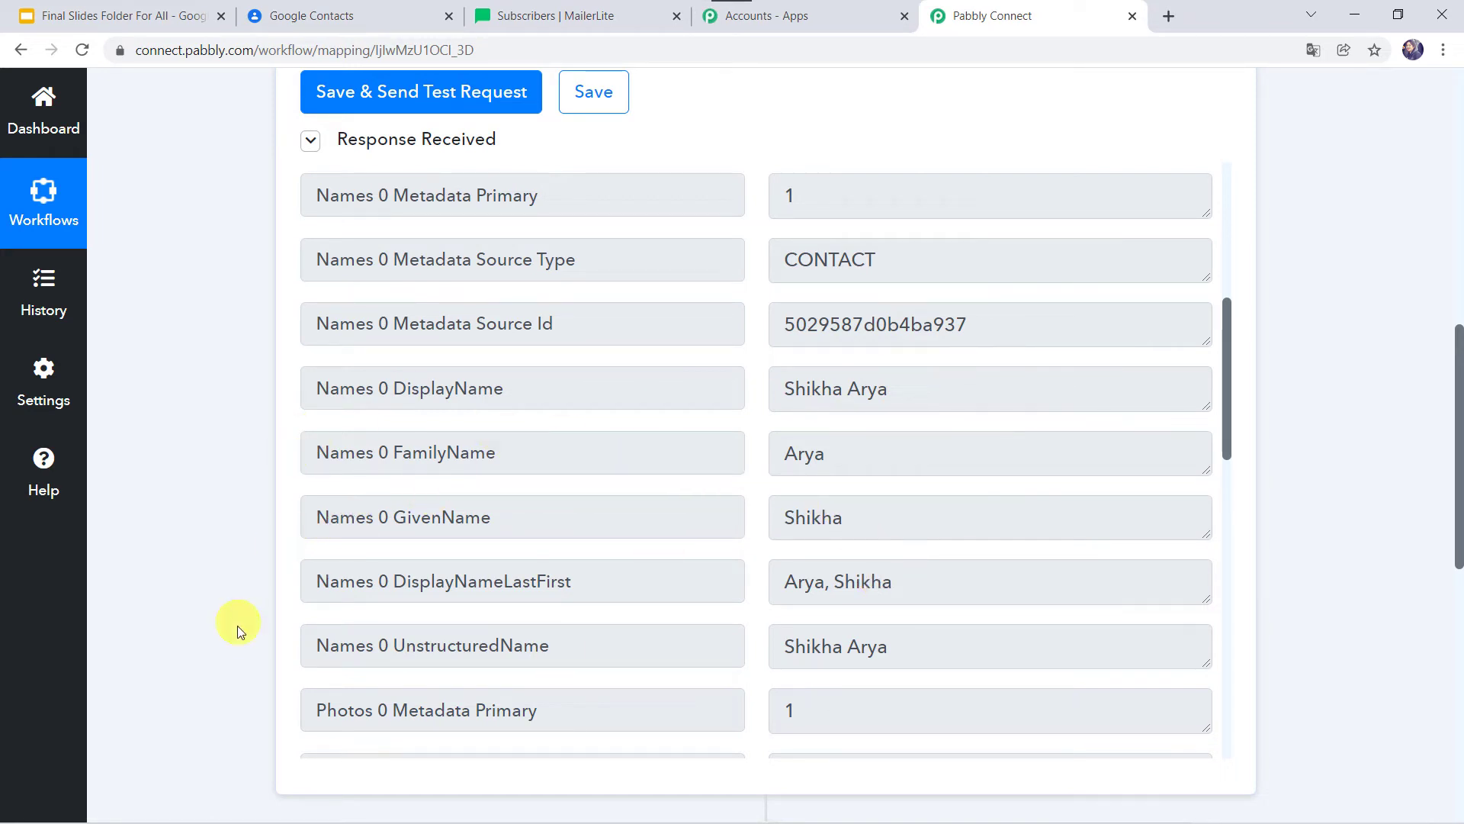
scroll(236, 626, down, 8)
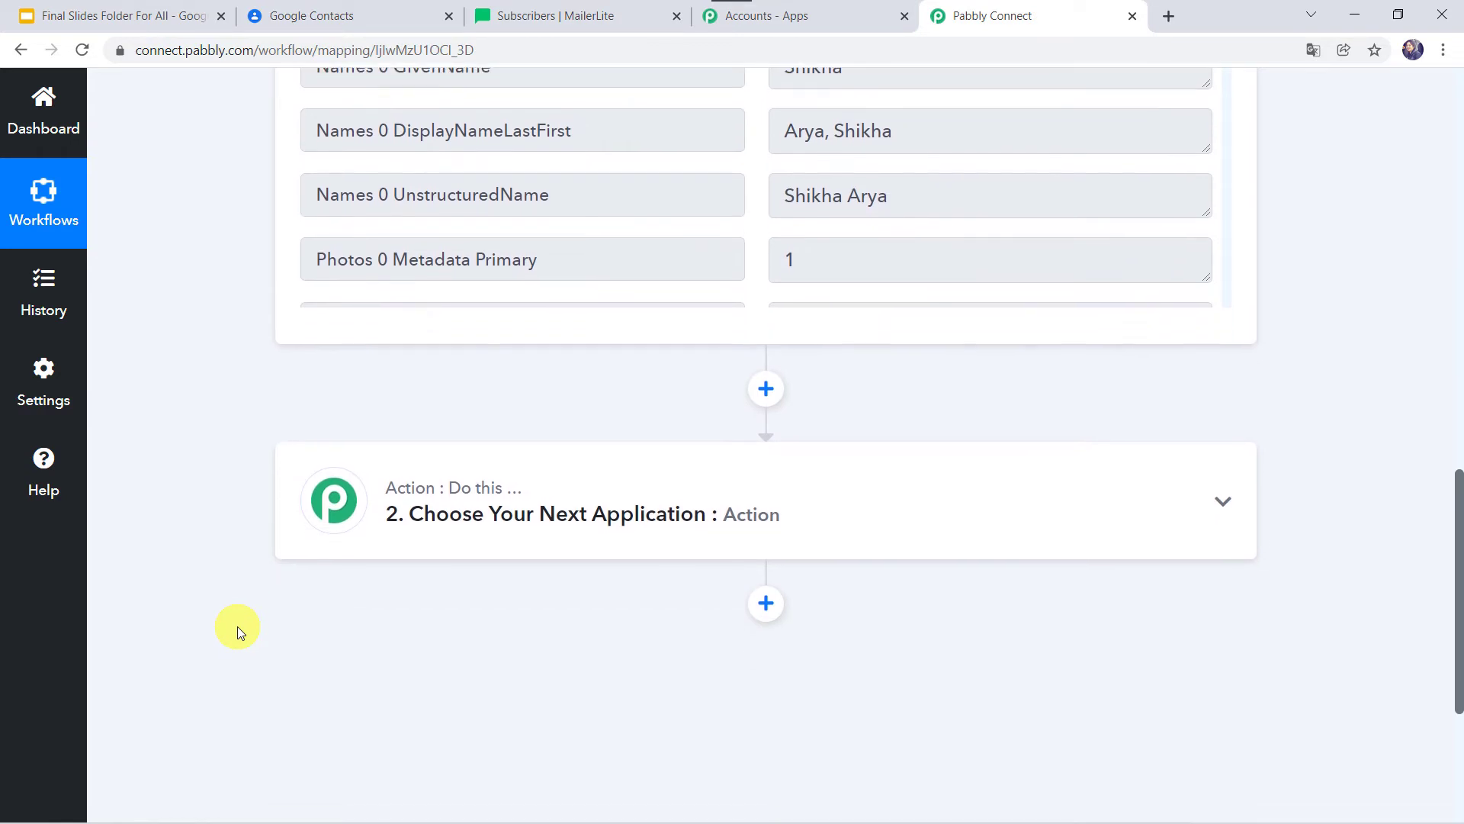
Set the action step to MailerLite with the Add or Update Subscriber in the Group event.
click(734, 356)
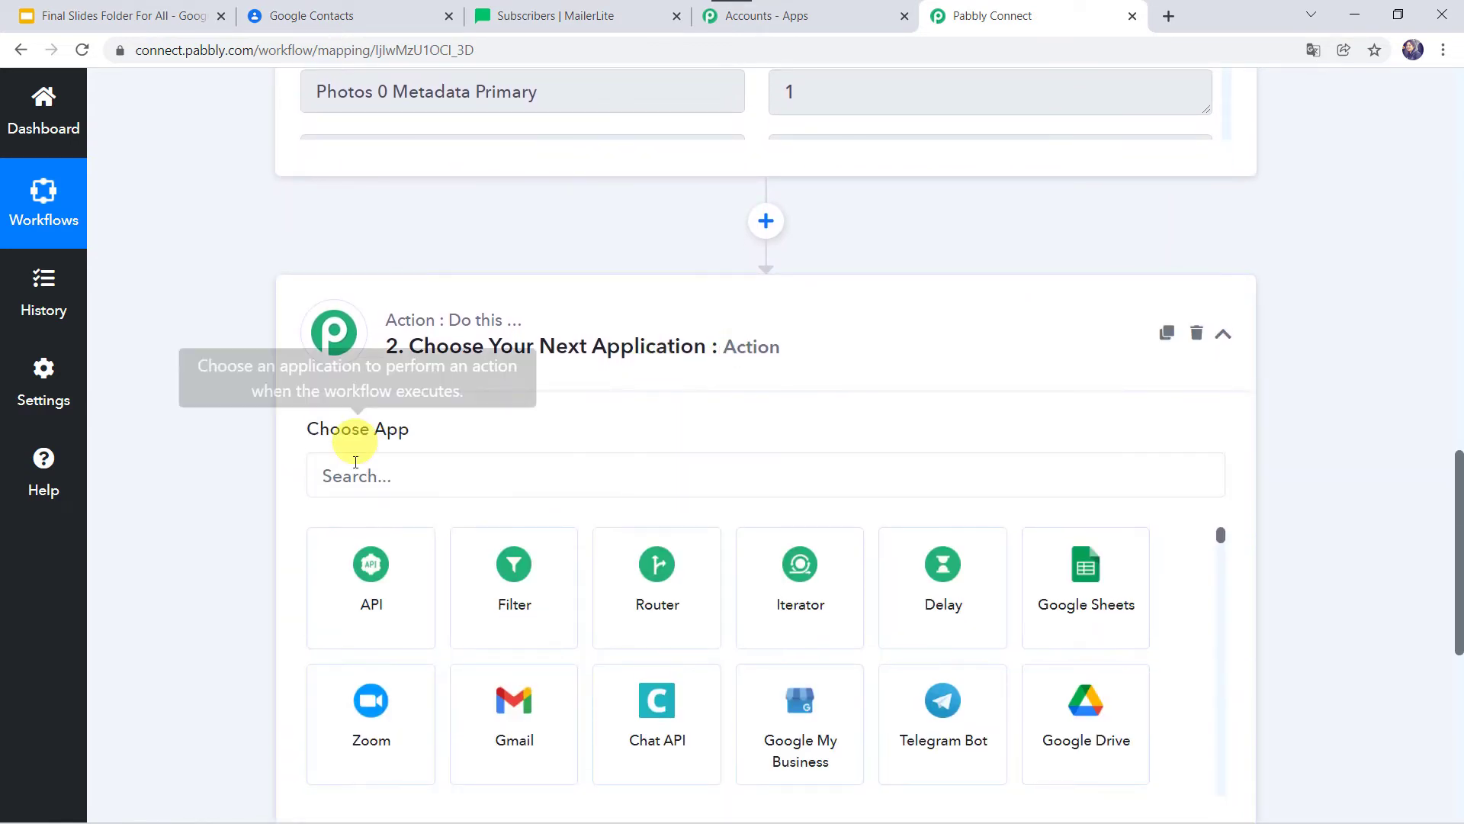
click(381, 478)
text(Mailer)
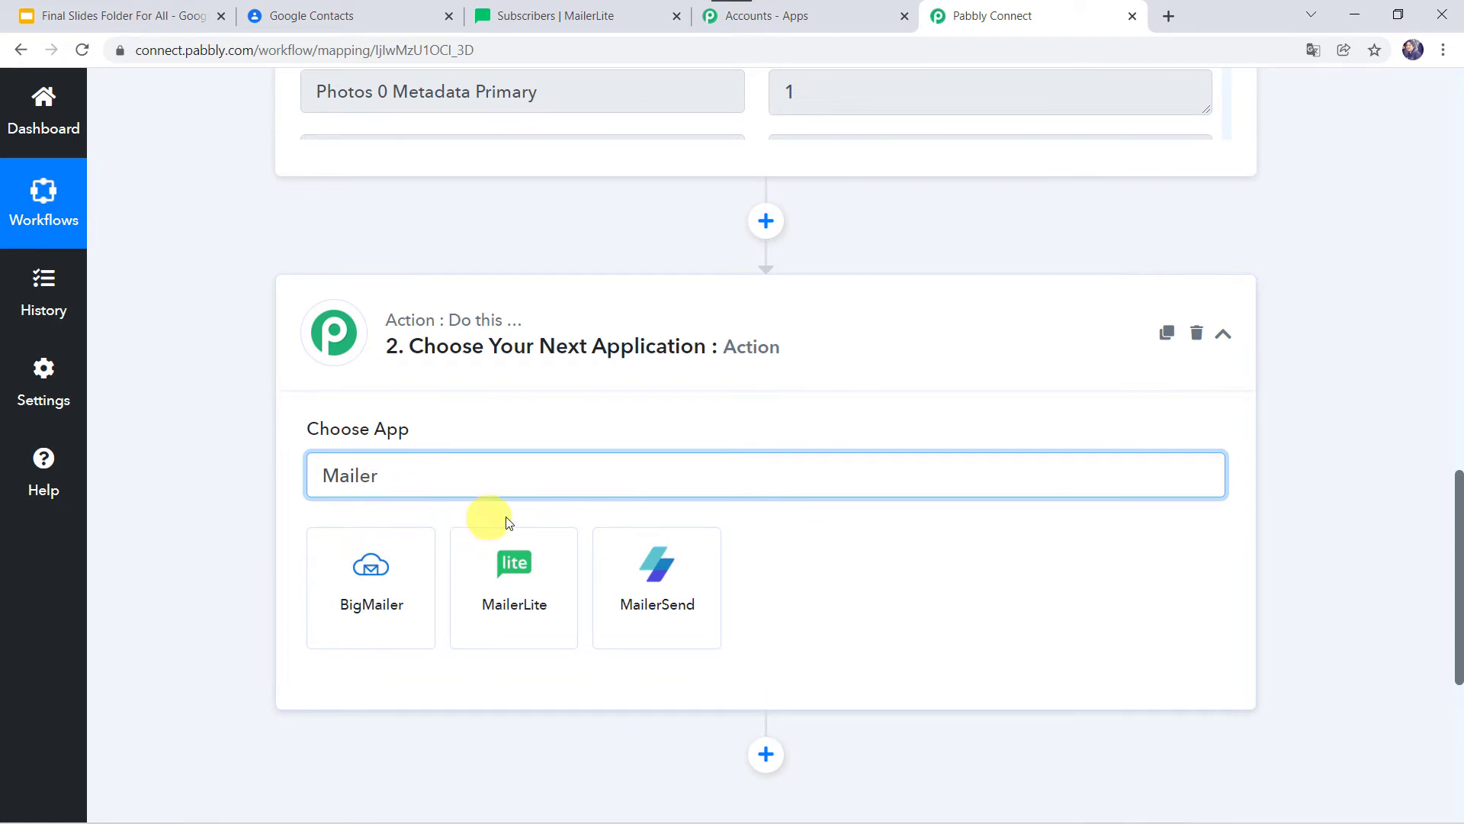
click(540, 597)
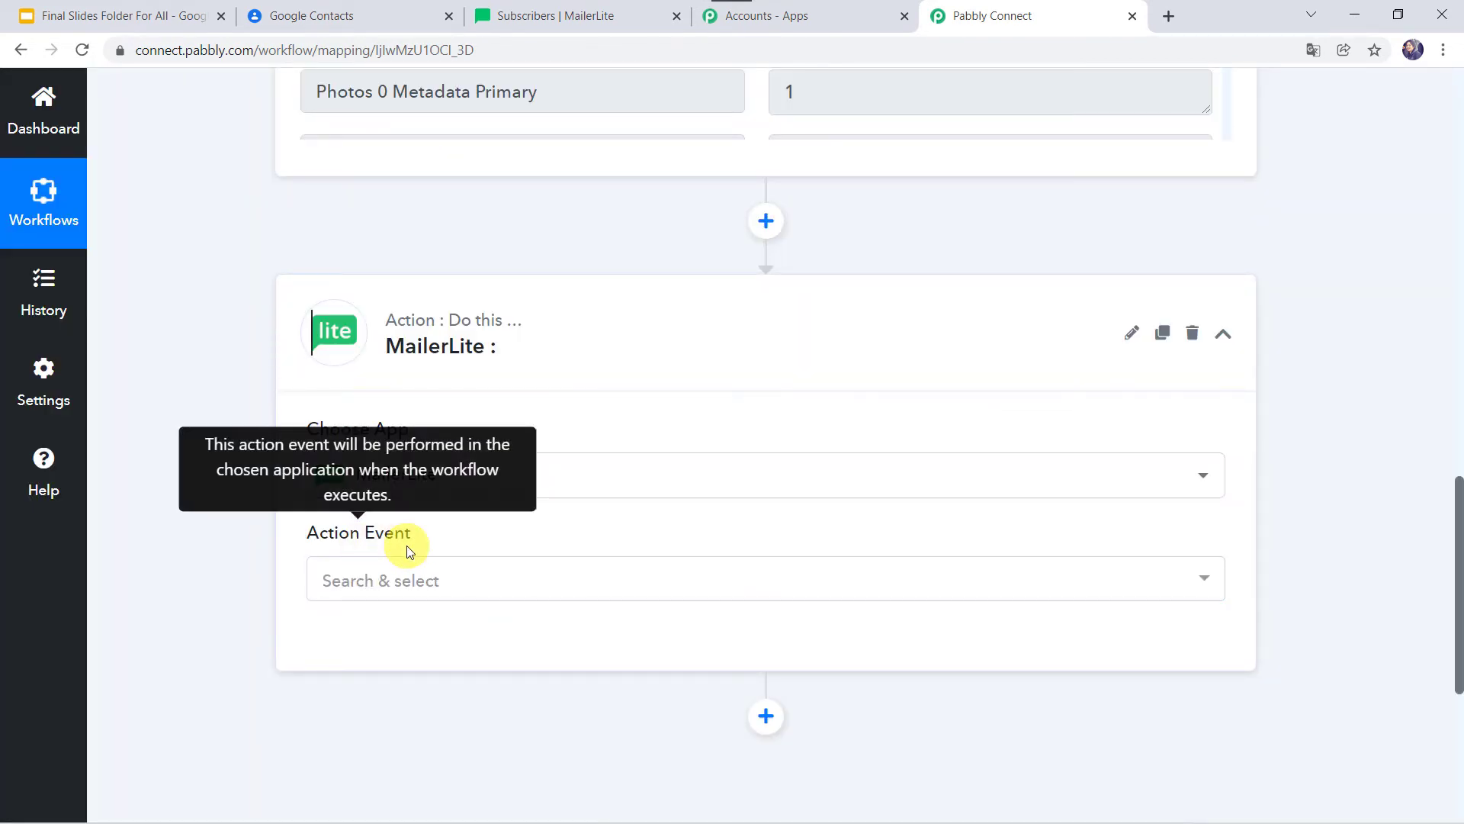
click(415, 582)
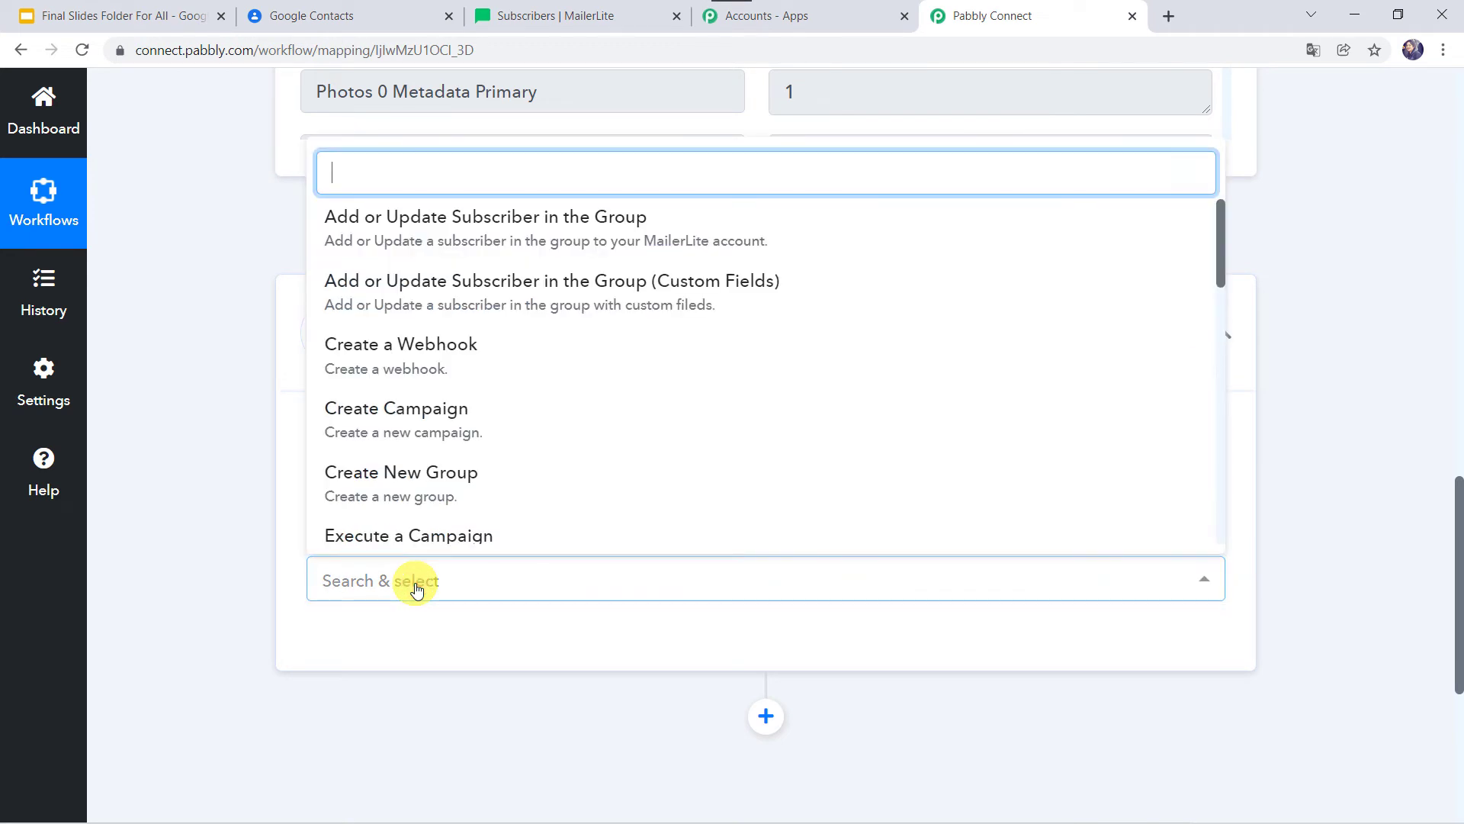
click(617, 231)
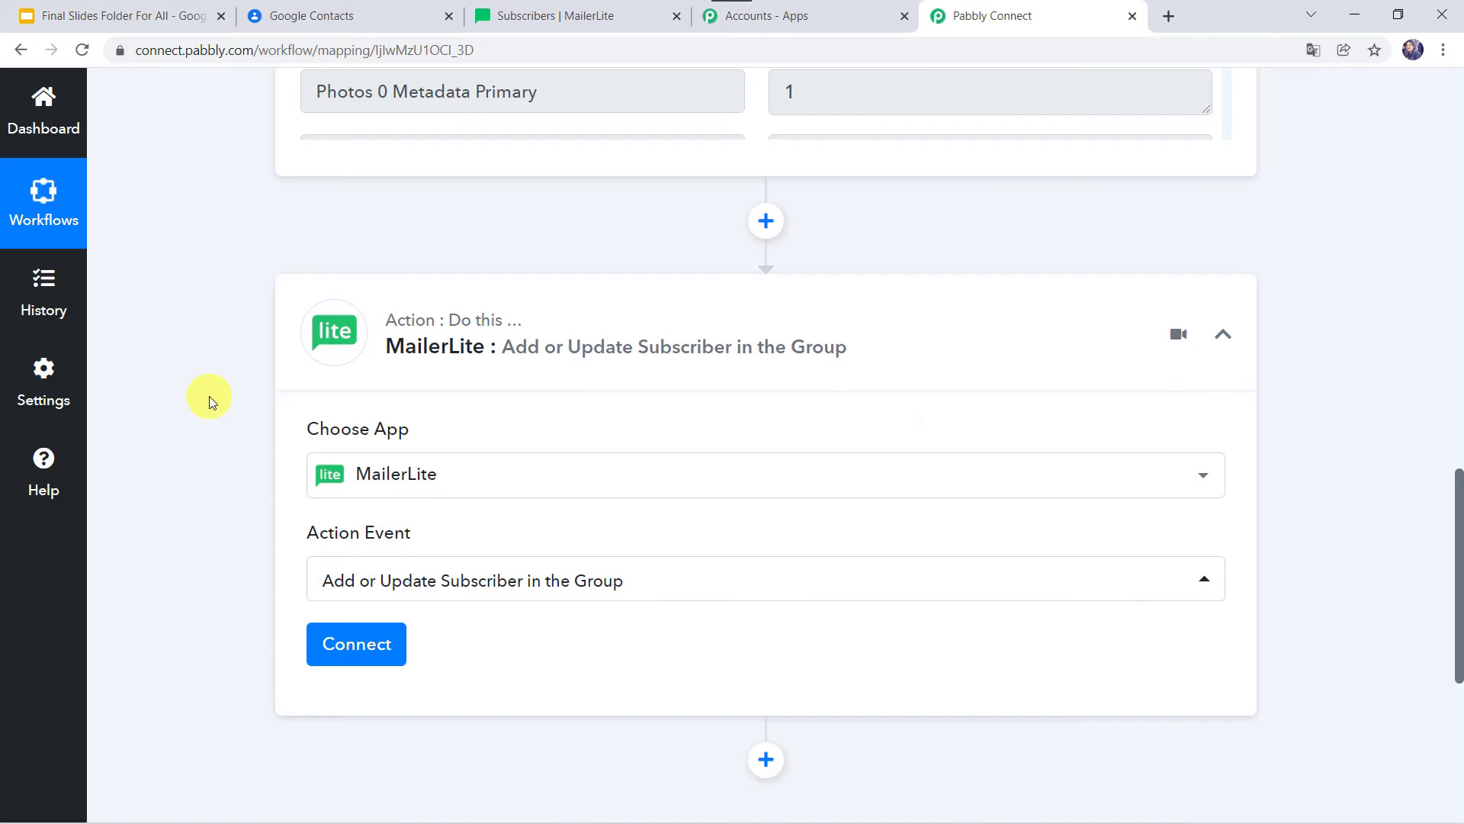
Start adding a new MailerLite account connection.
scroll(207, 400, down, 3)
scroll(212, 402, down, 1)
click(328, 393)
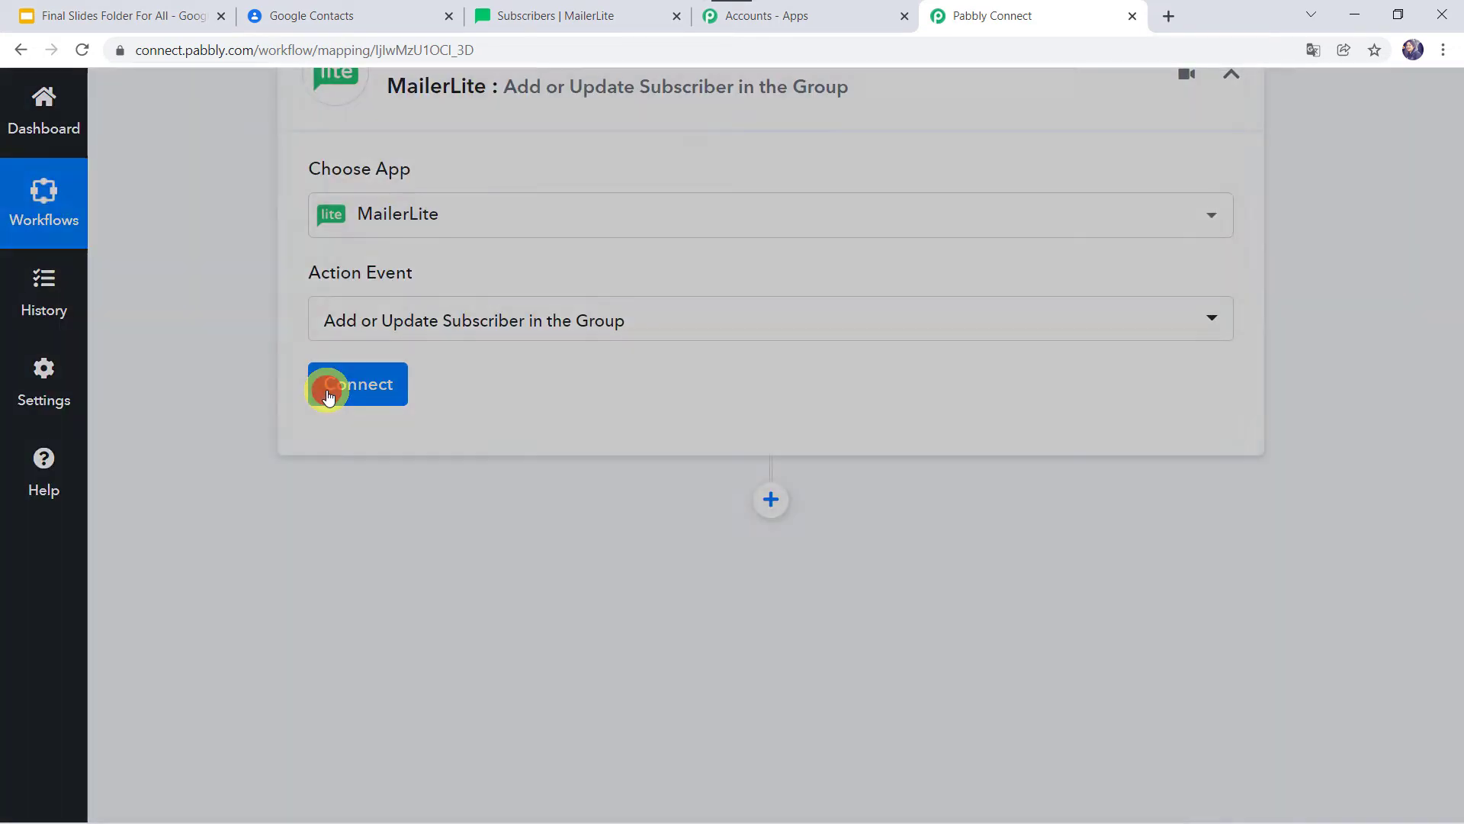
click(750, 328)
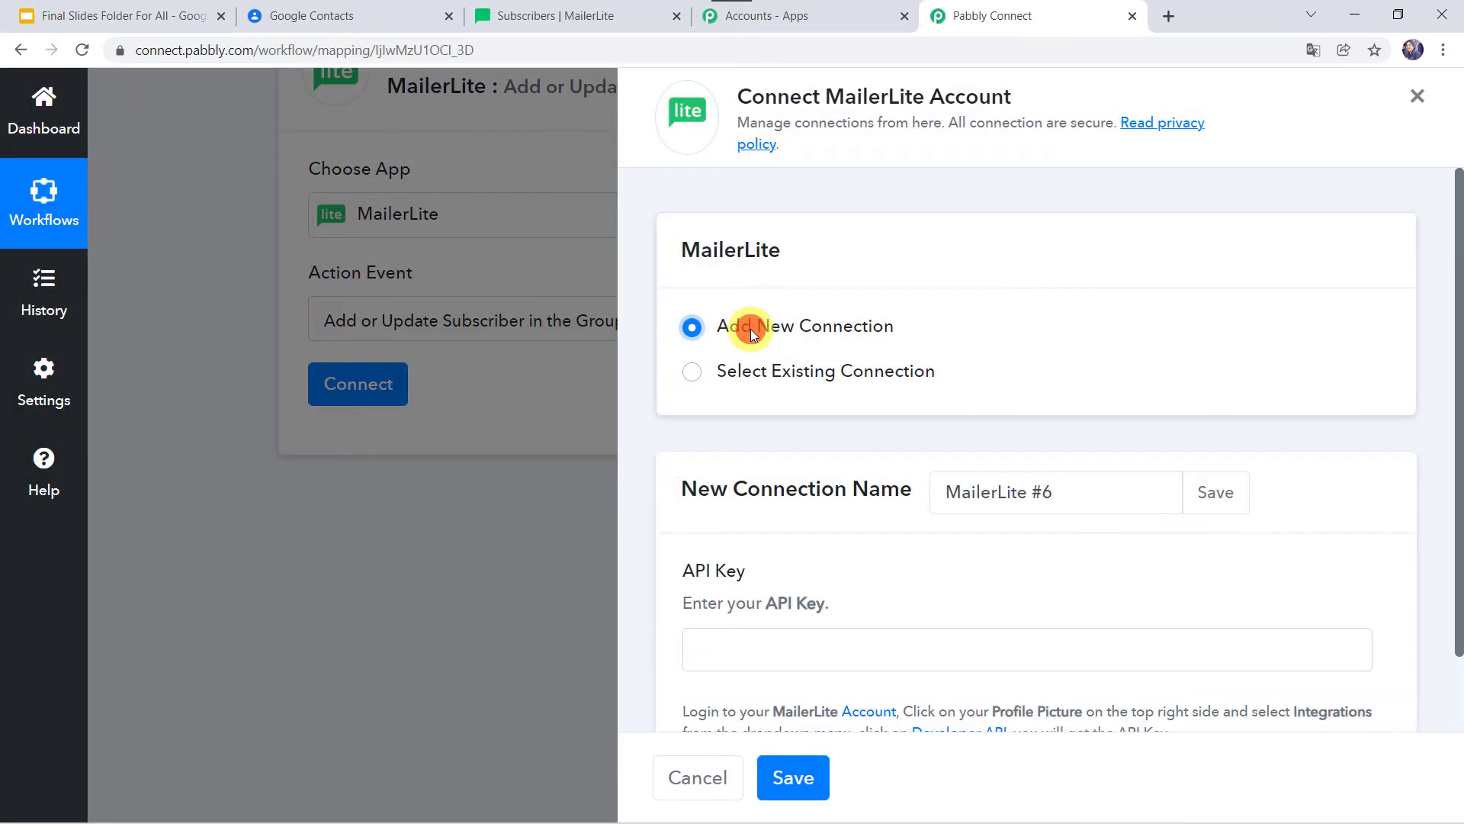
Leave the MailerLite #6 connection's API Key empty and switch to the MailerLite tab.
scroll(843, 534, down, 1)
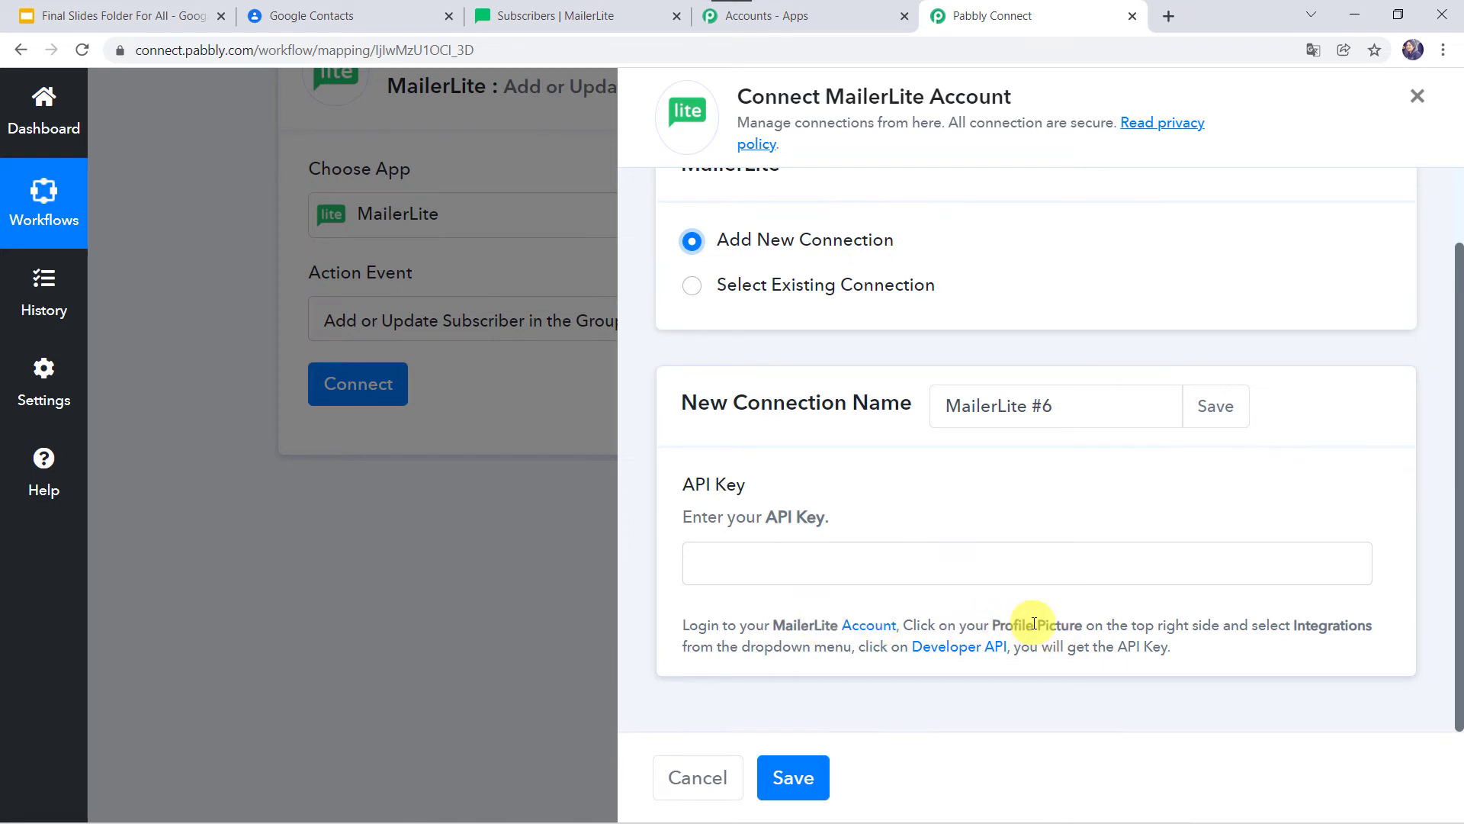
click(588, 25)
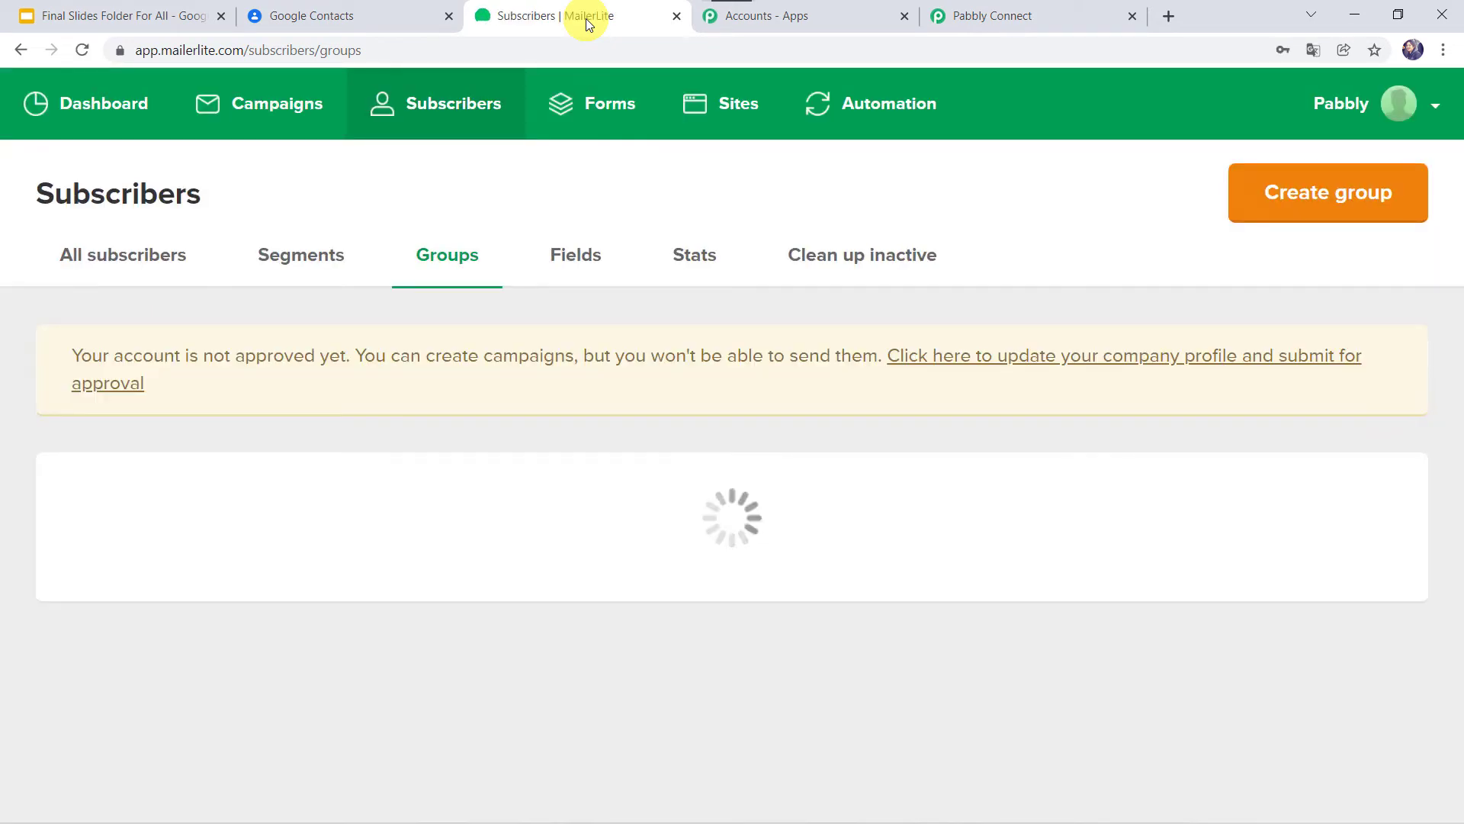
Copy the Developer API key from MailerLite Integrations and return to Pabbly Connect.
click(1398, 117)
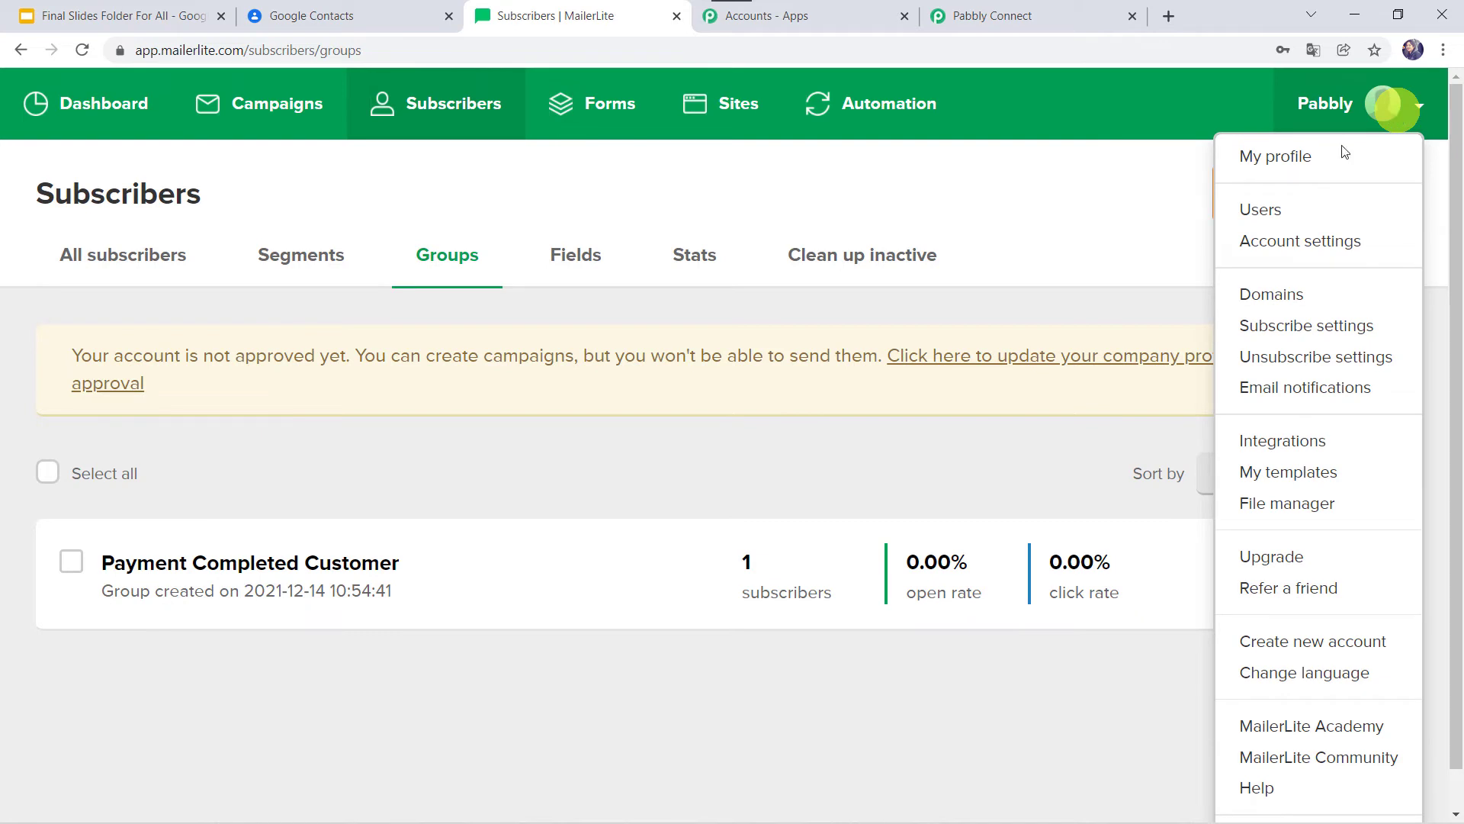
click(1300, 442)
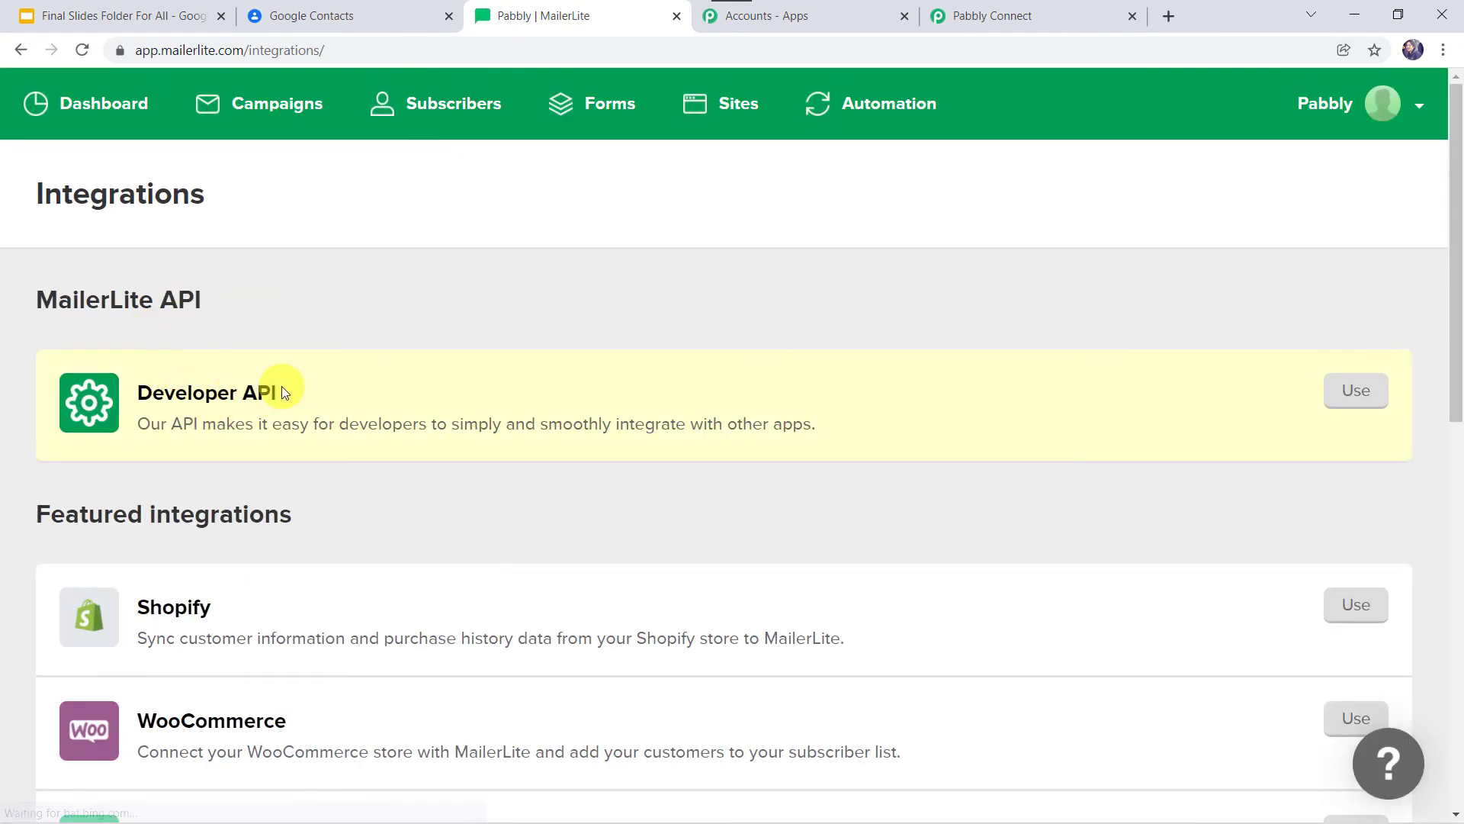
click(1351, 401)
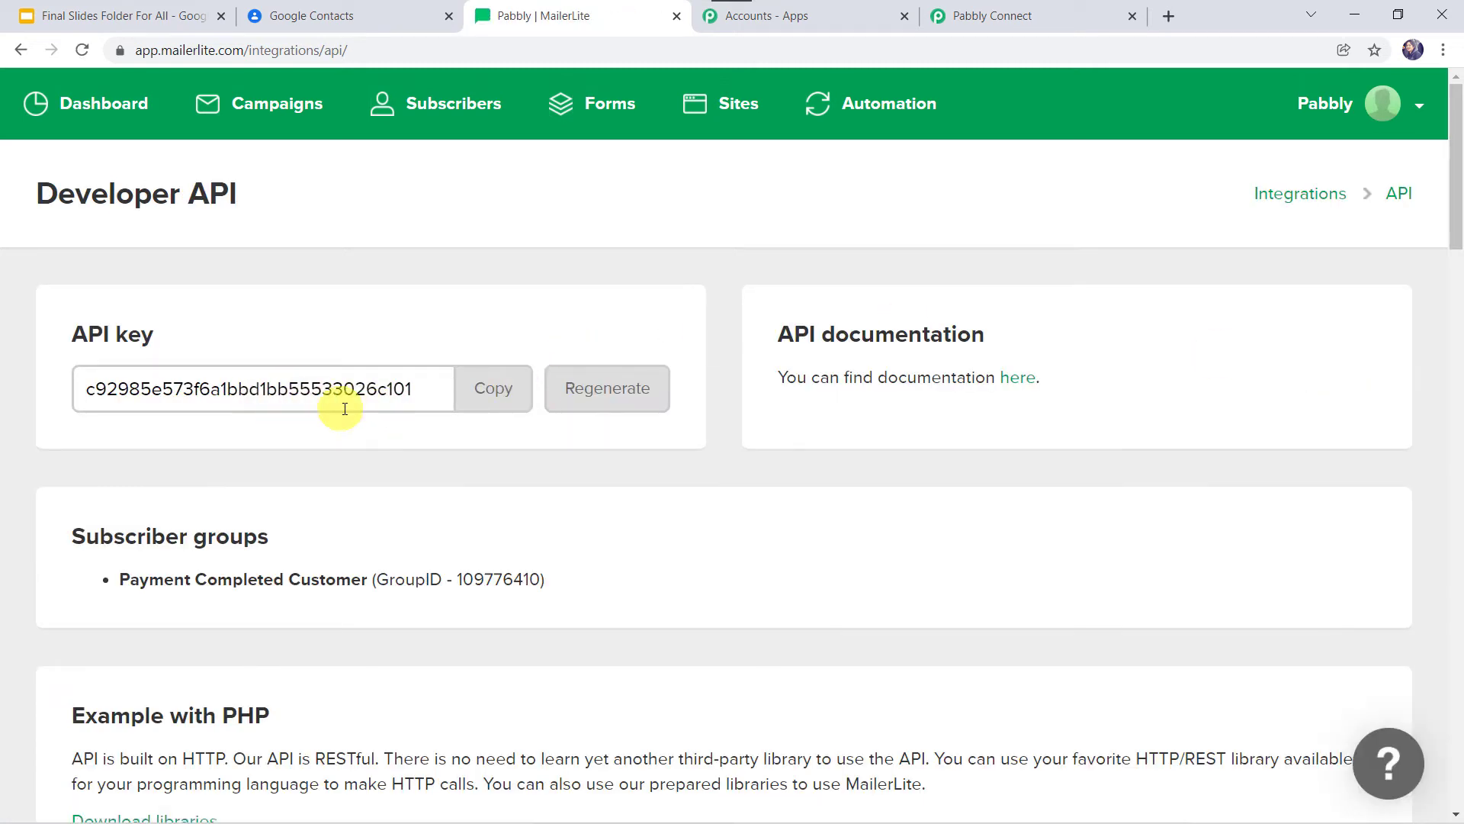
click(491, 395)
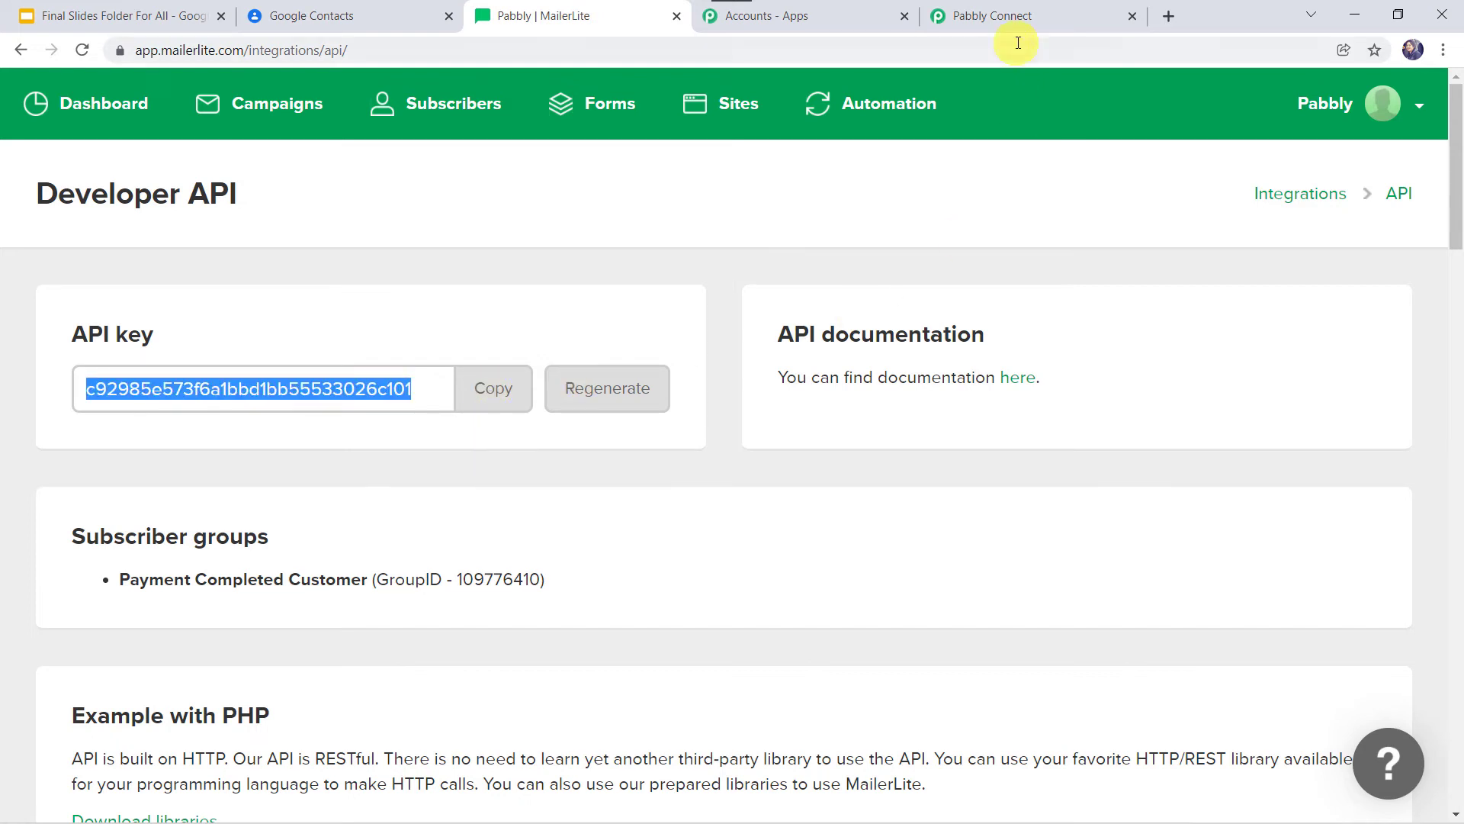
click(1033, 13)
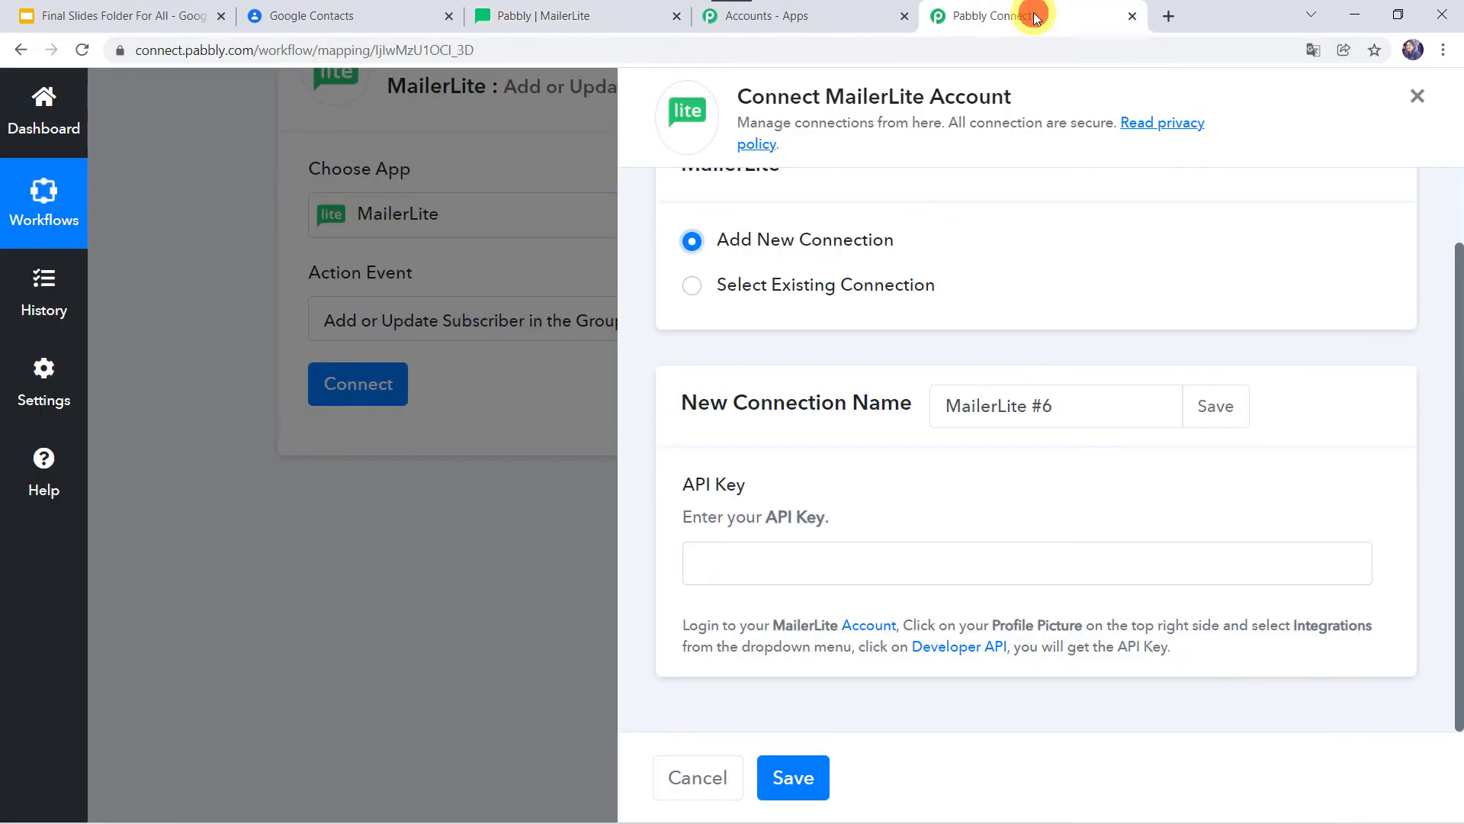
Paste the API key into the MailerLite connection and save it.
right_click(826, 566)
click(875, 416)
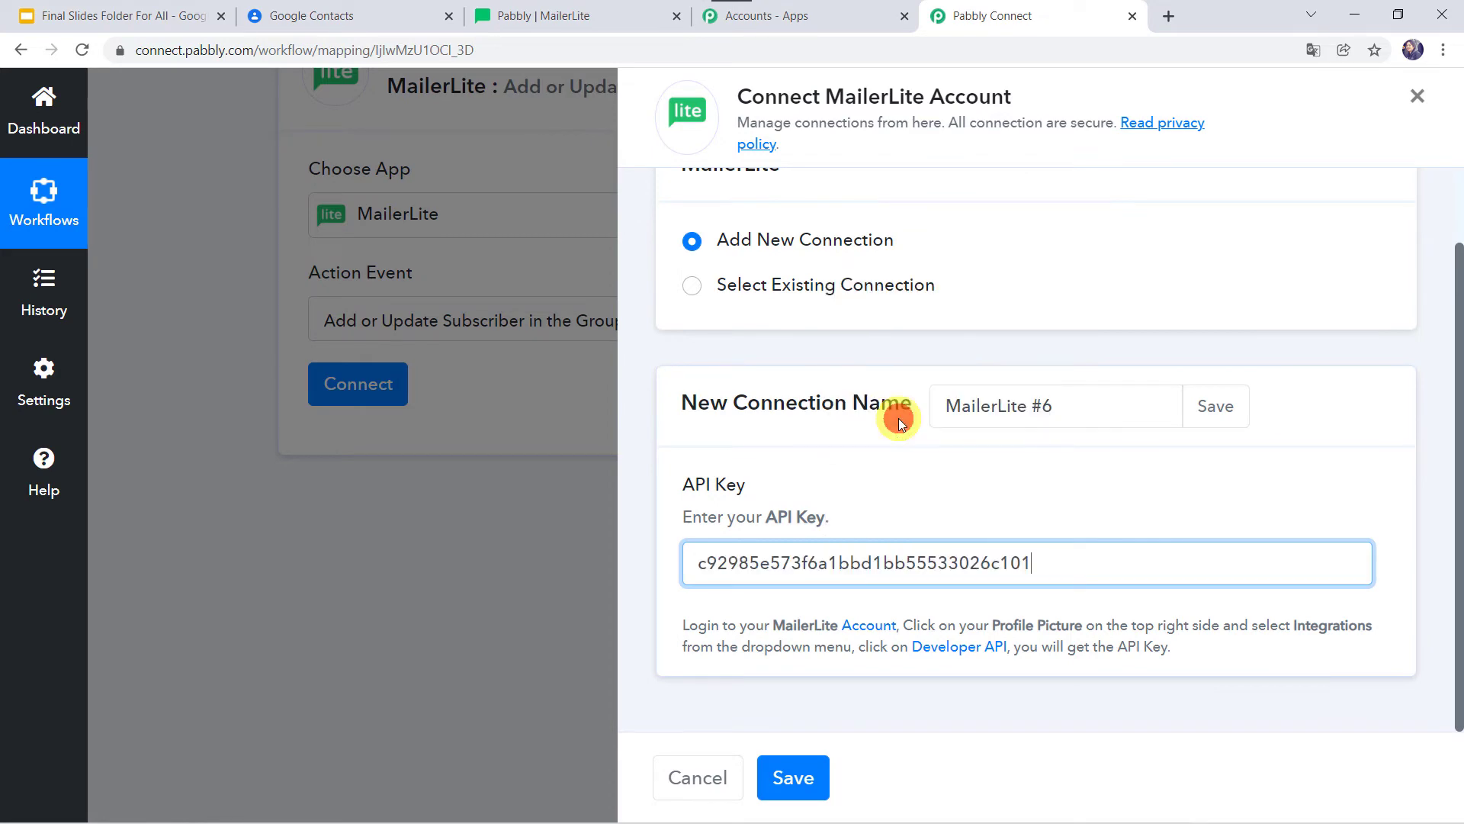
click(785, 772)
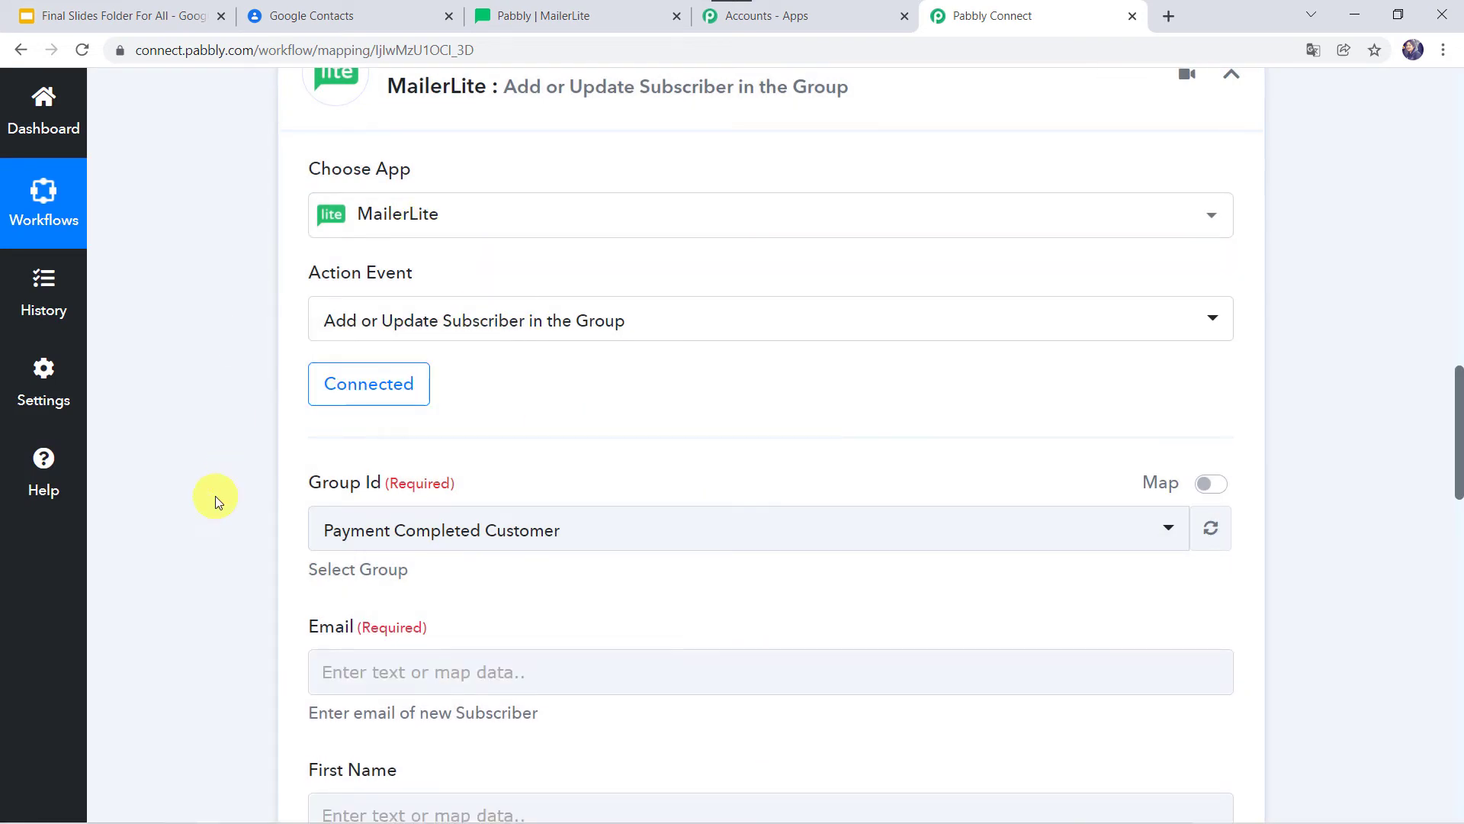
scroll(212, 496, down, 1)
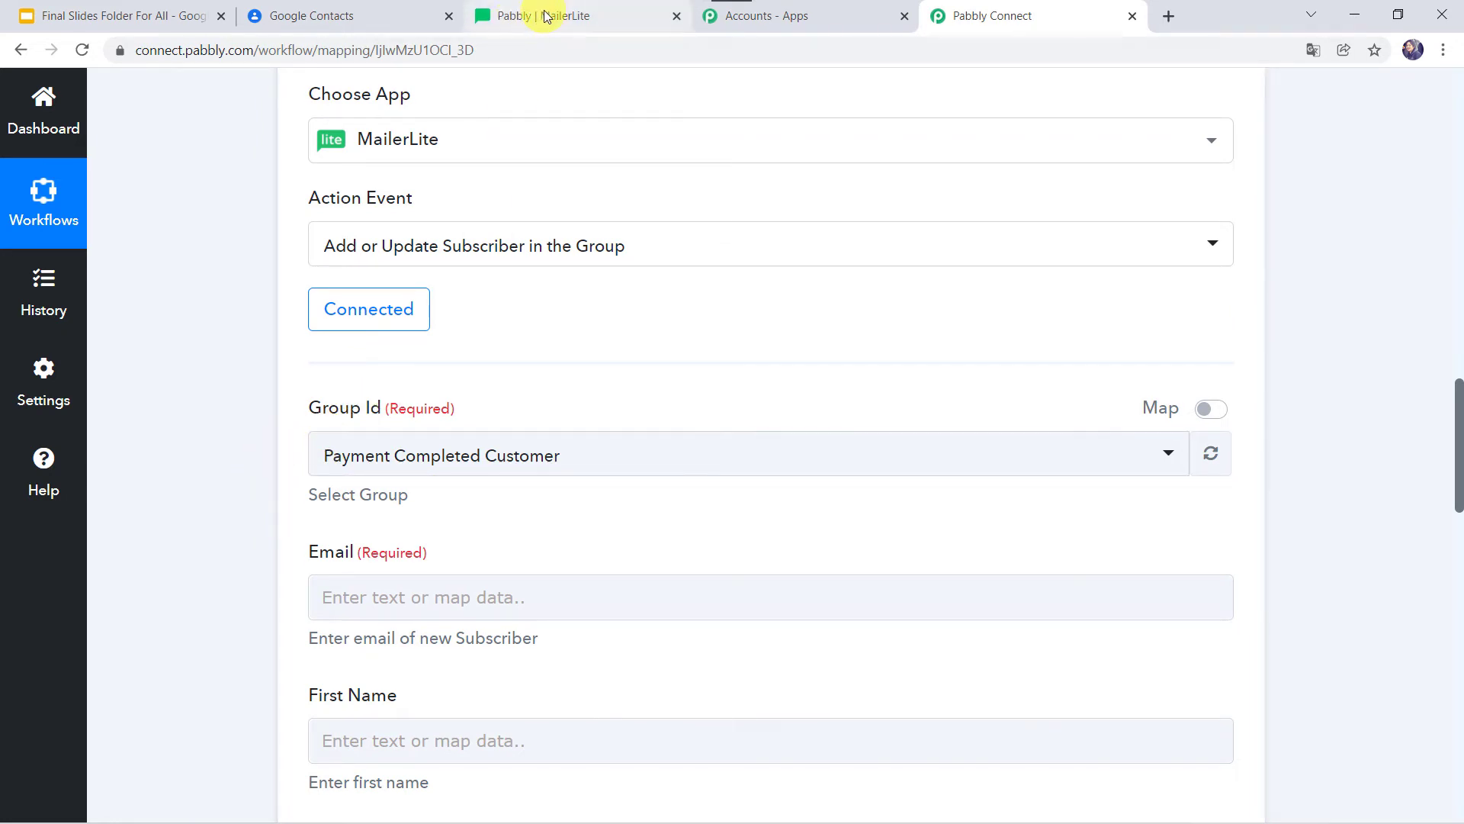
Create a MailerLite subscriber group named 'Pabbly Team', then return to Pabbly Connect.
click(616, 15)
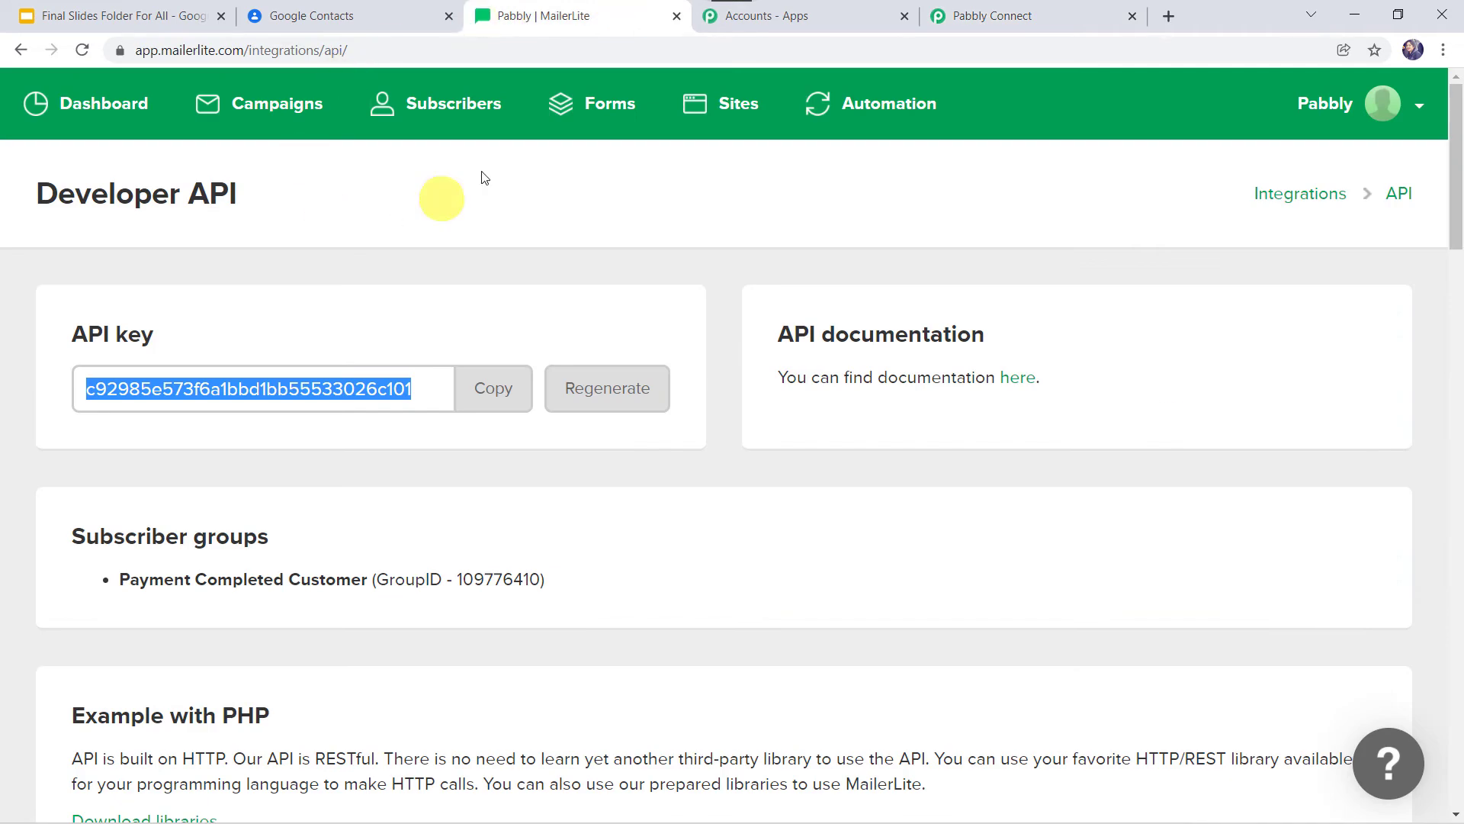
click(488, 113)
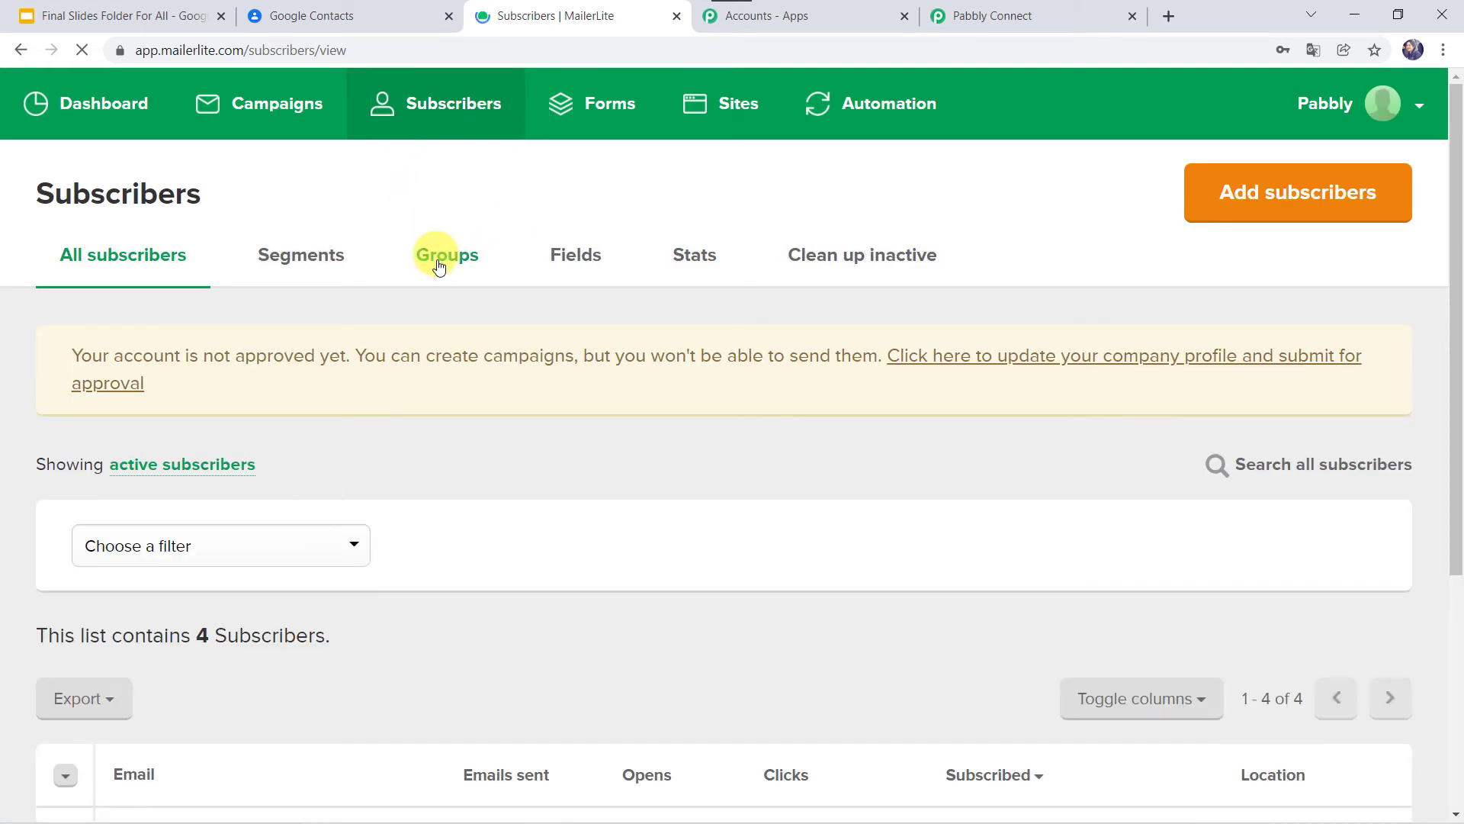
click(437, 261)
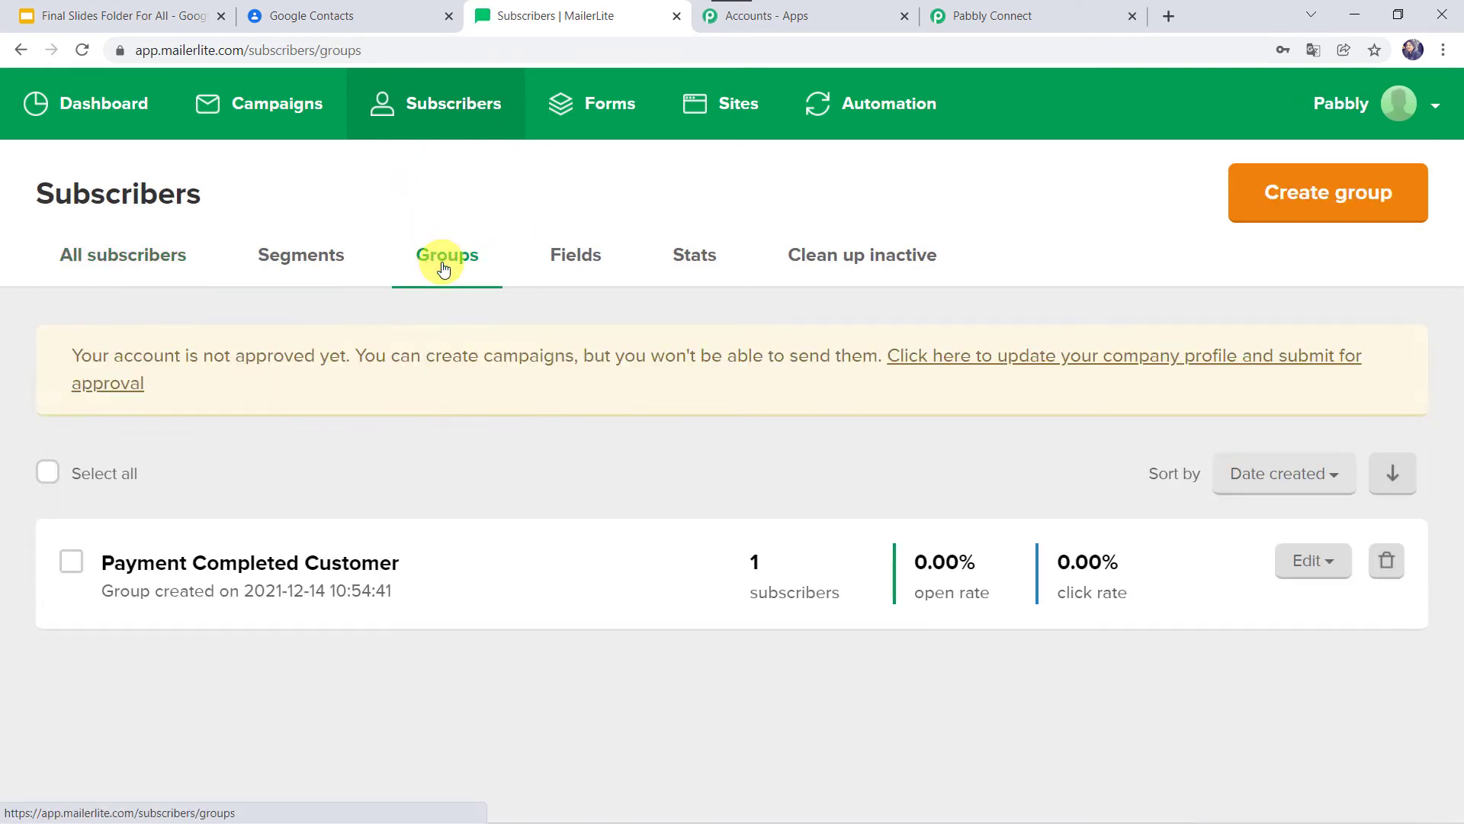
click(1327, 200)
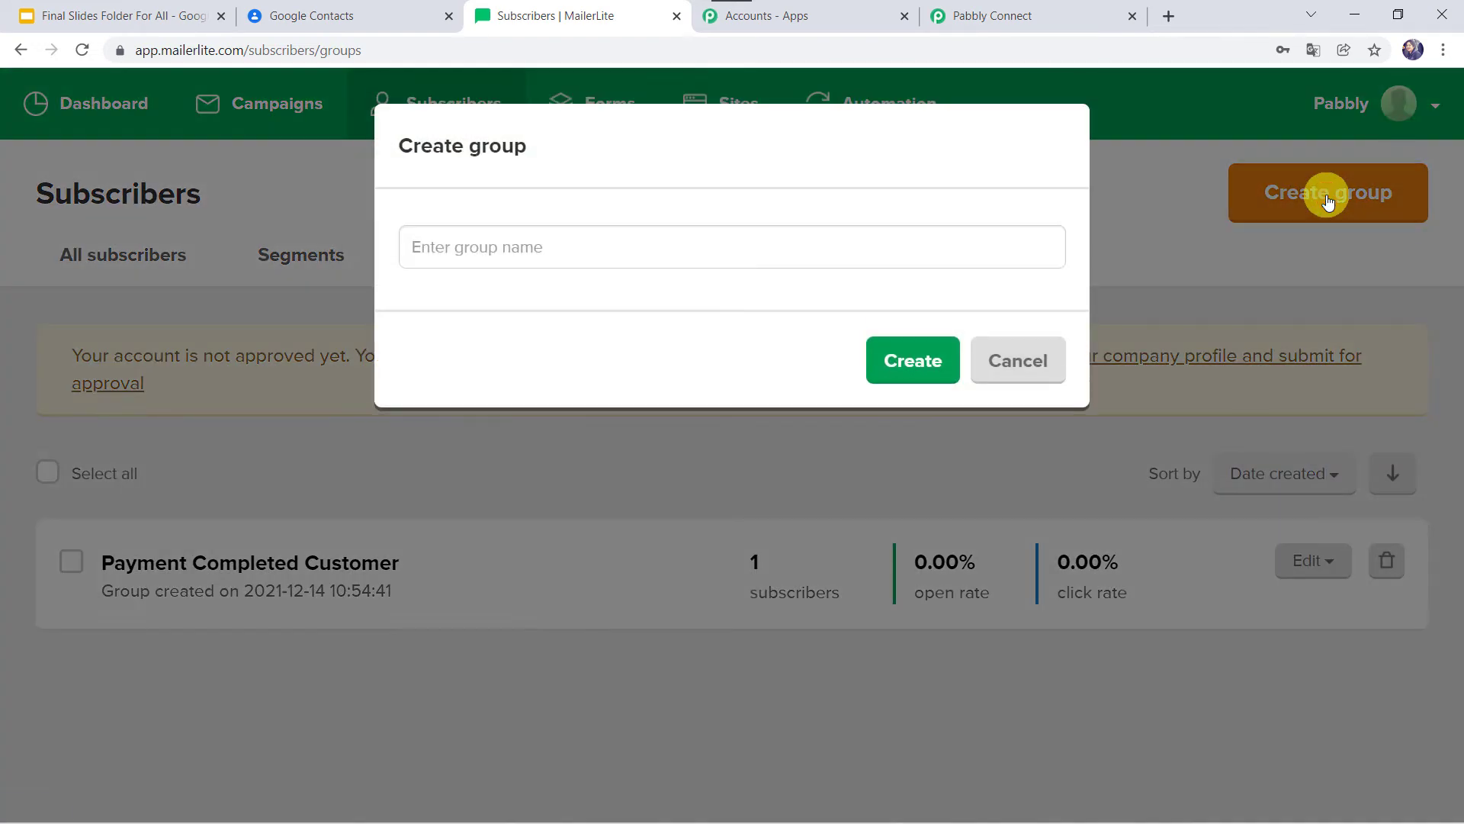
click(662, 246)
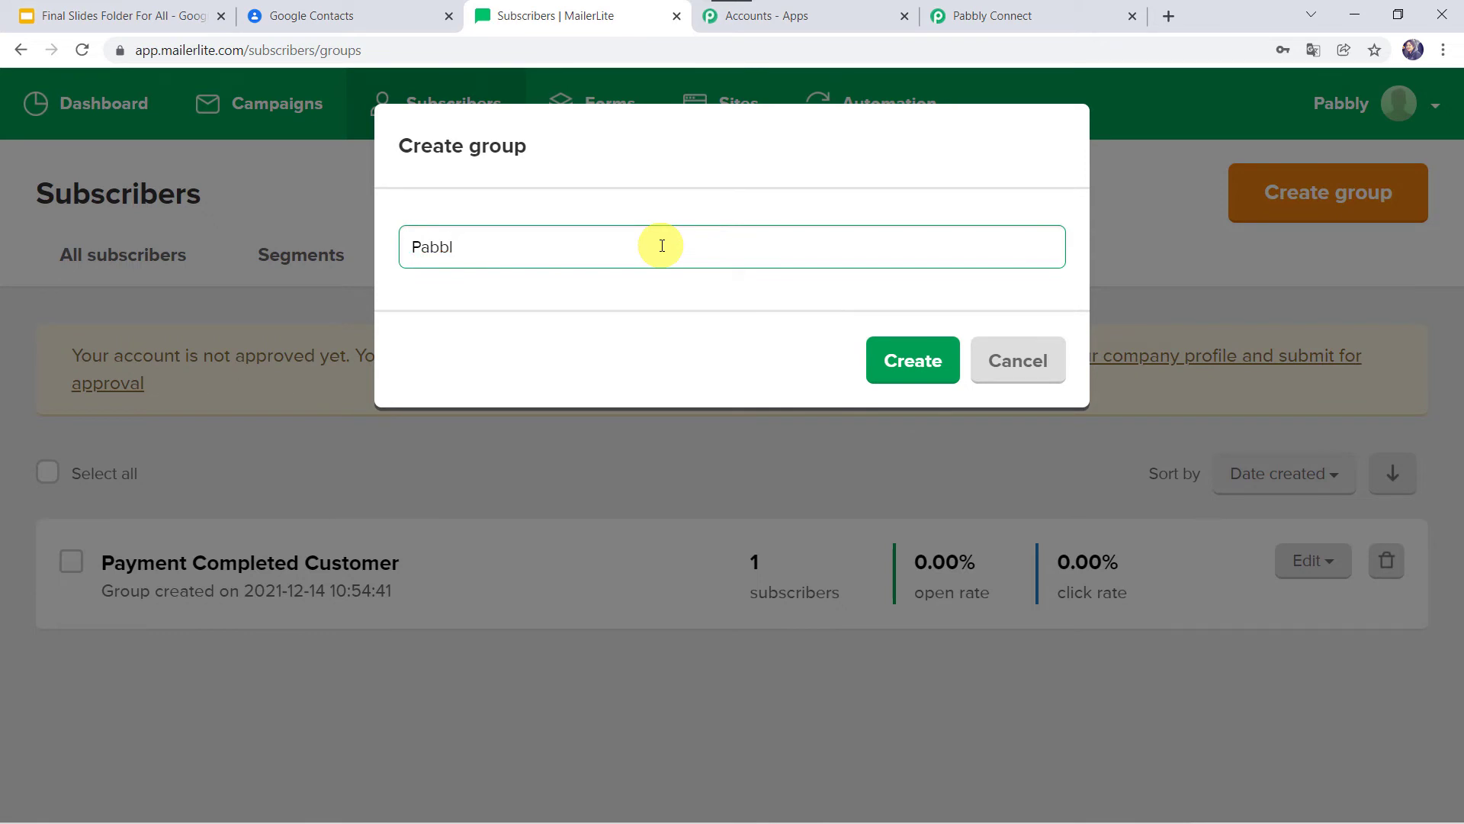
text(Pabbly Team)
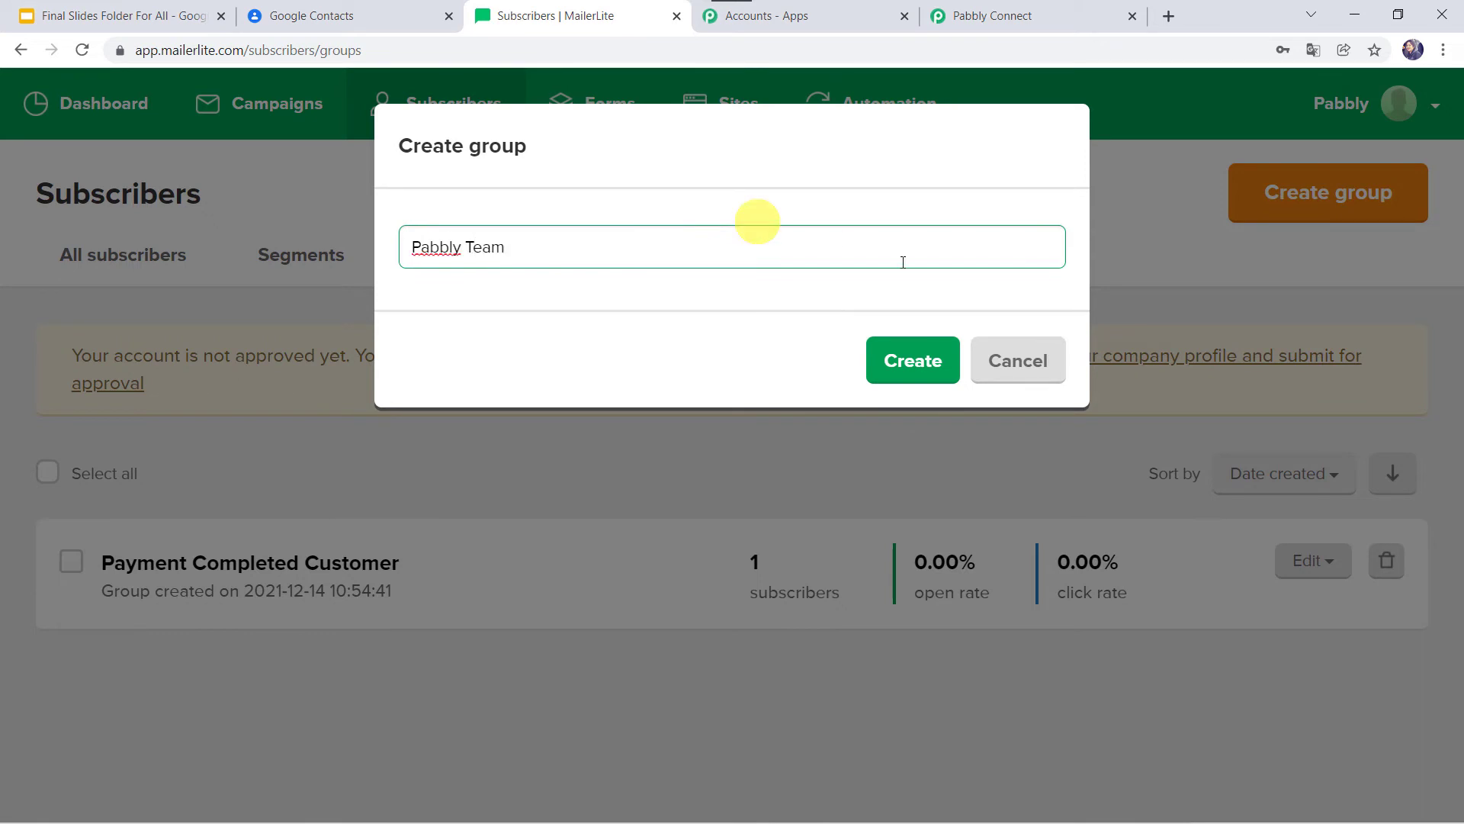
click(932, 373)
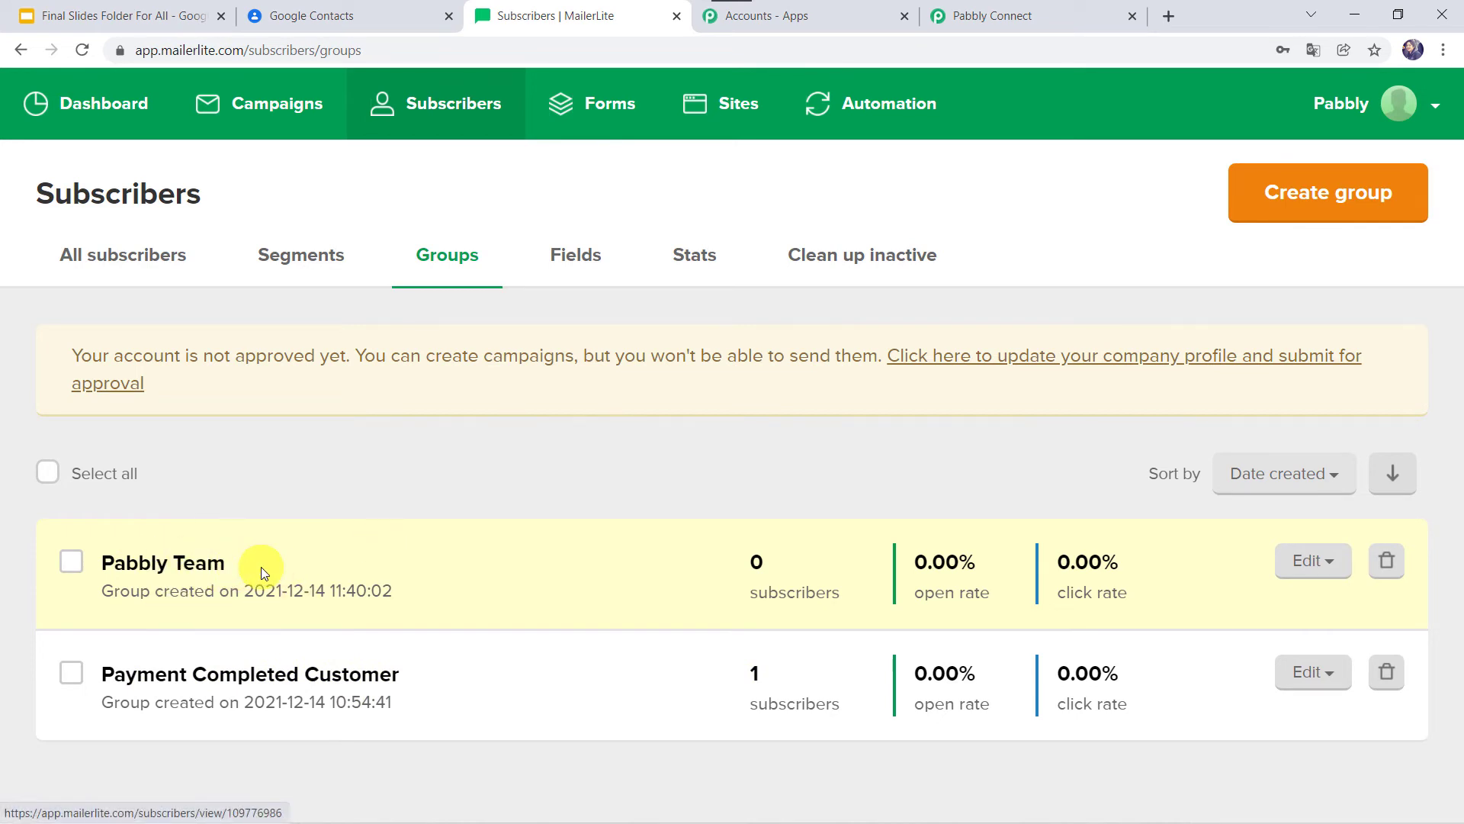
click(1038, 15)
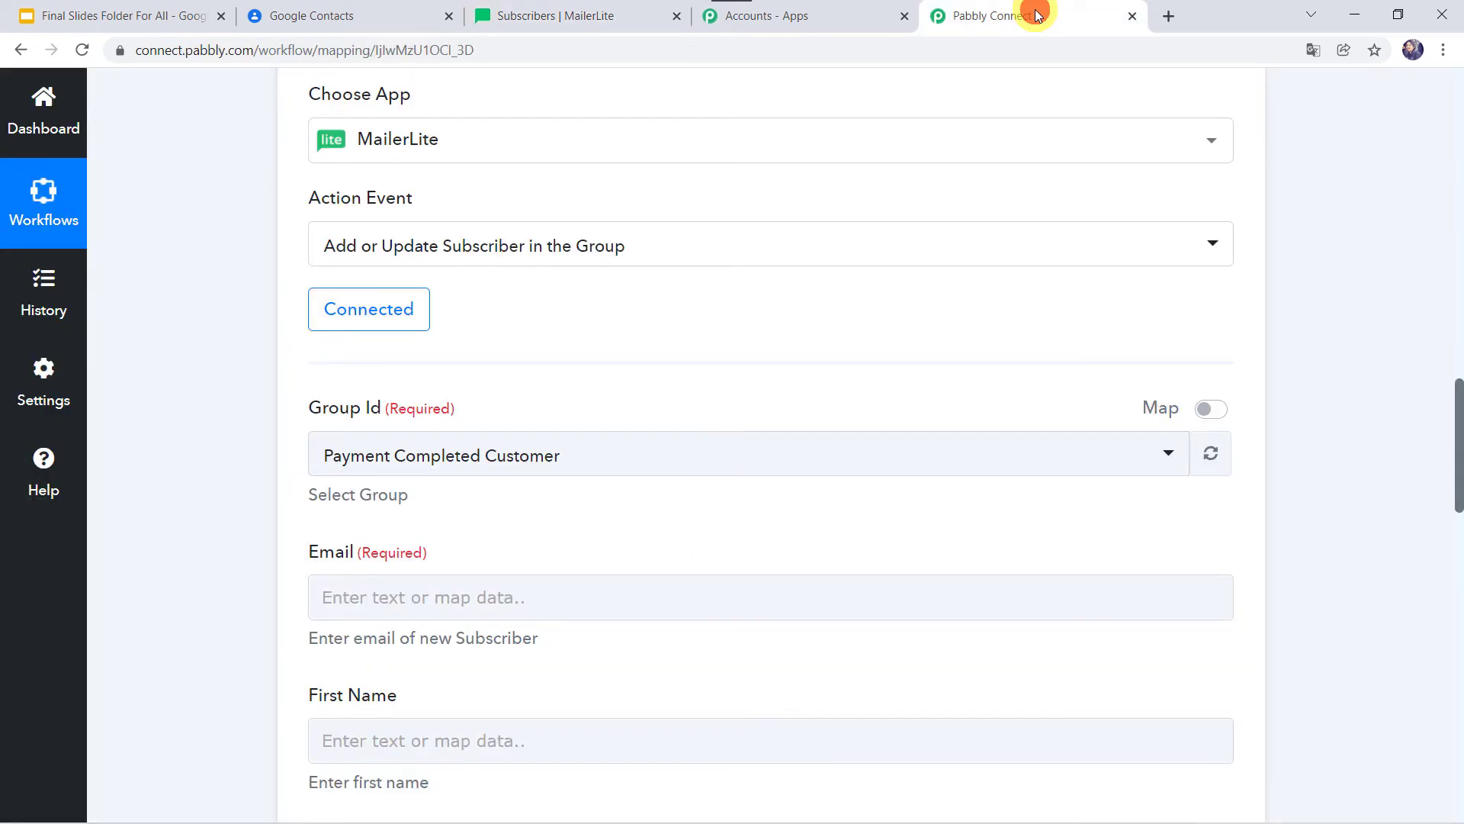
Refresh the MailerLite groups and set Group Id to 'Pabbly Team'.
click(1209, 455)
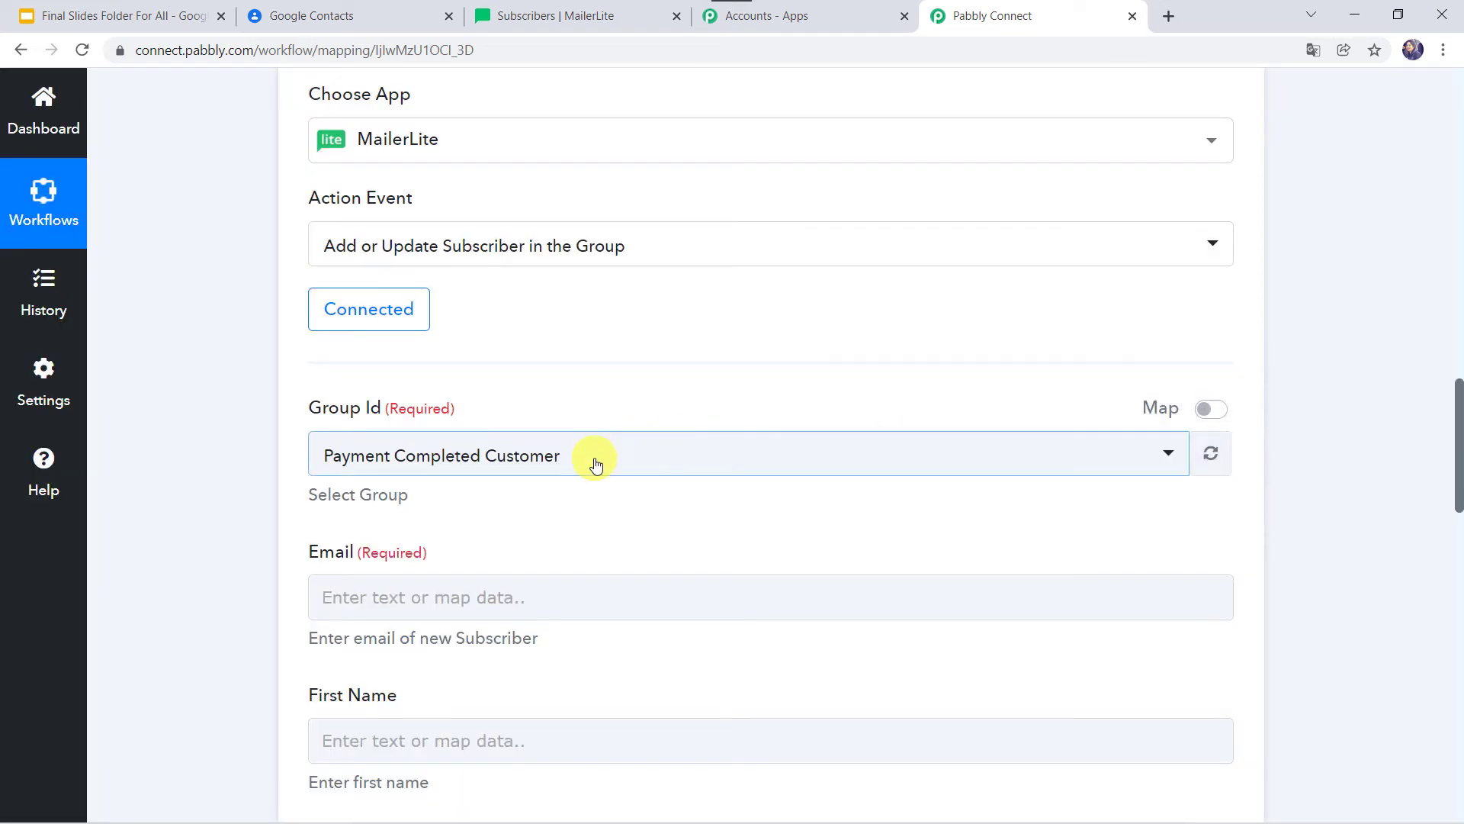
click(592, 456)
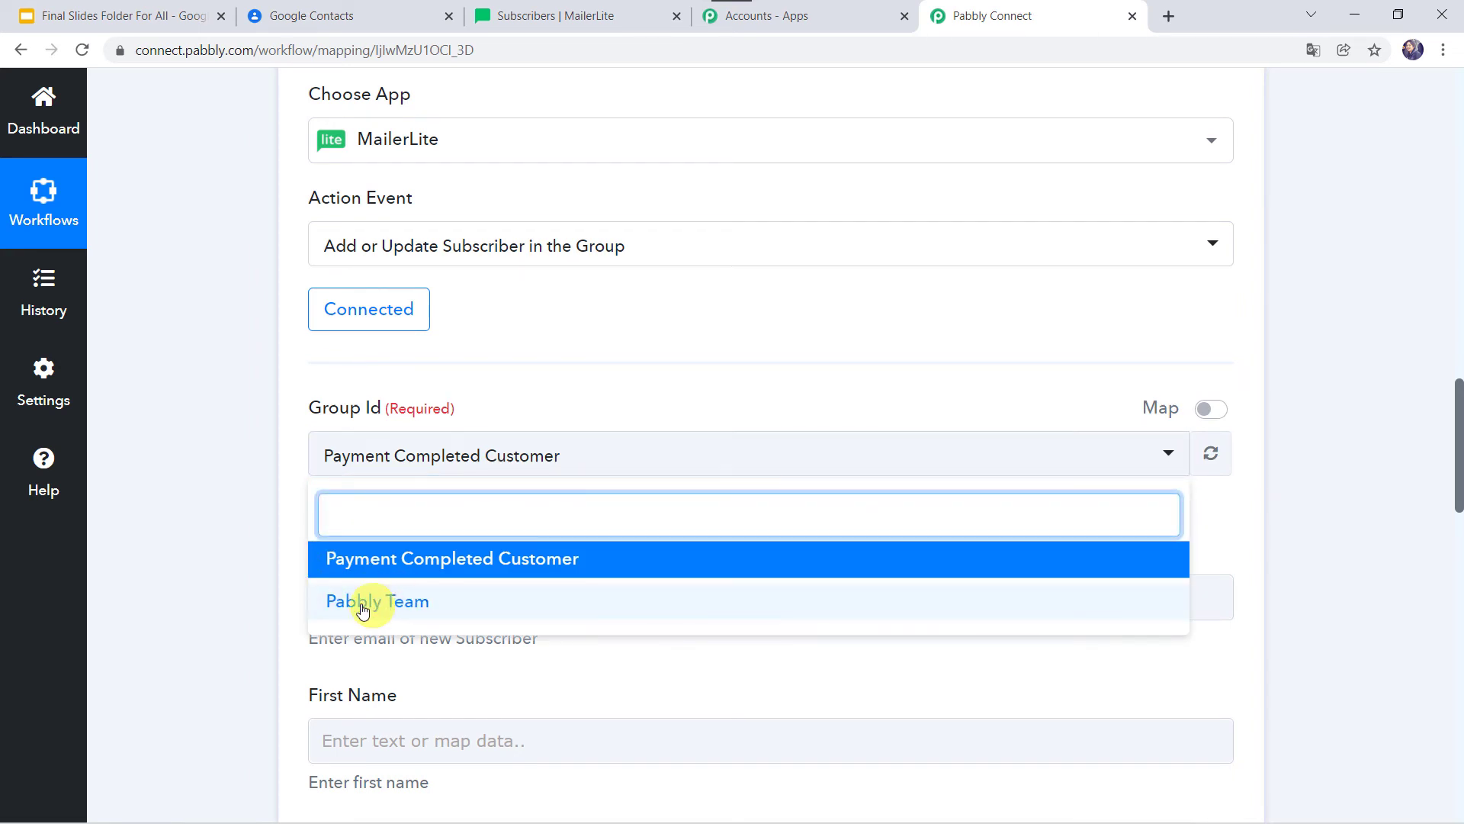
click(416, 607)
click(253, 559)
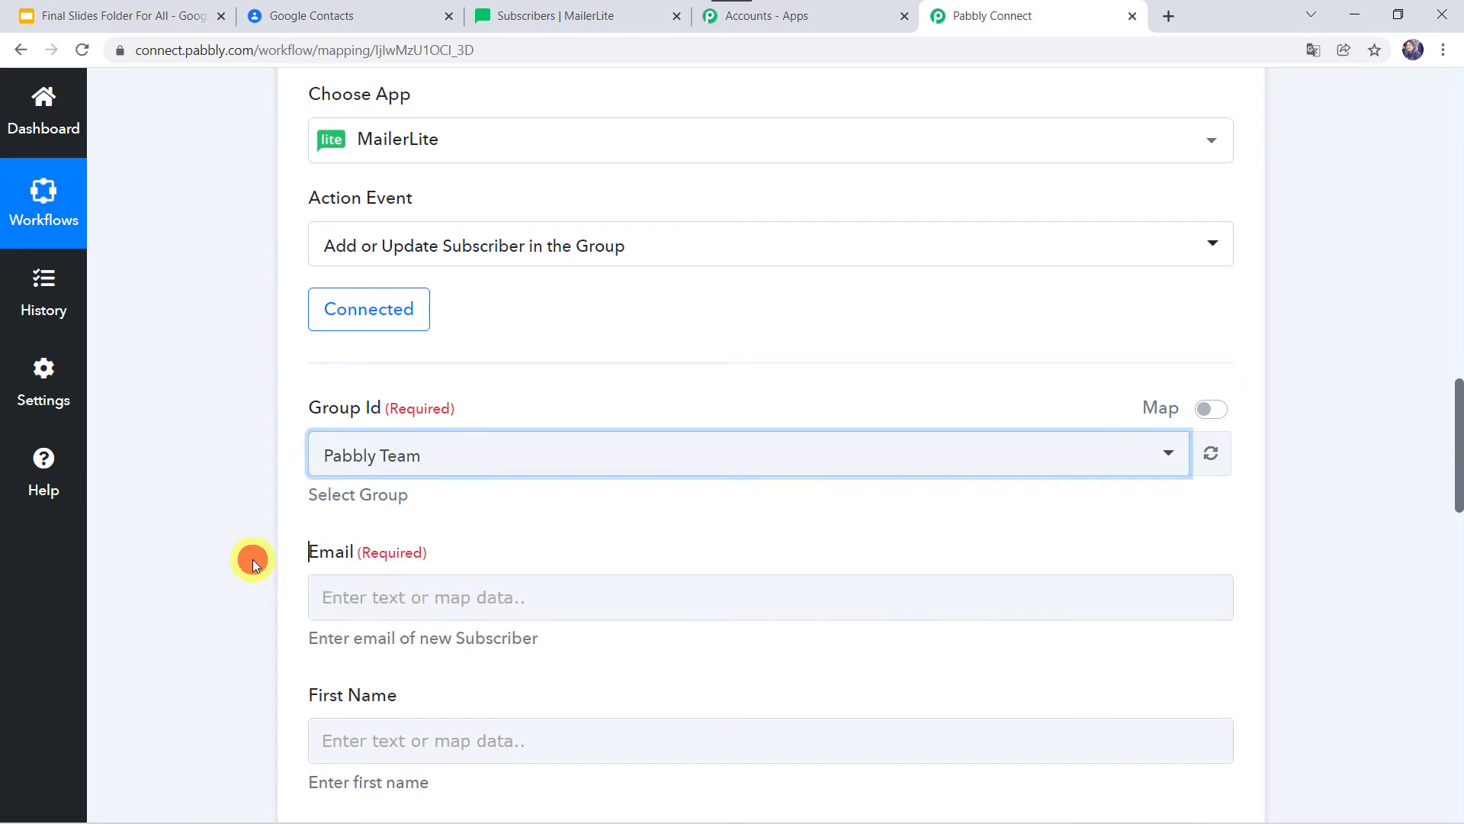
scroll(262, 441, down, 5)
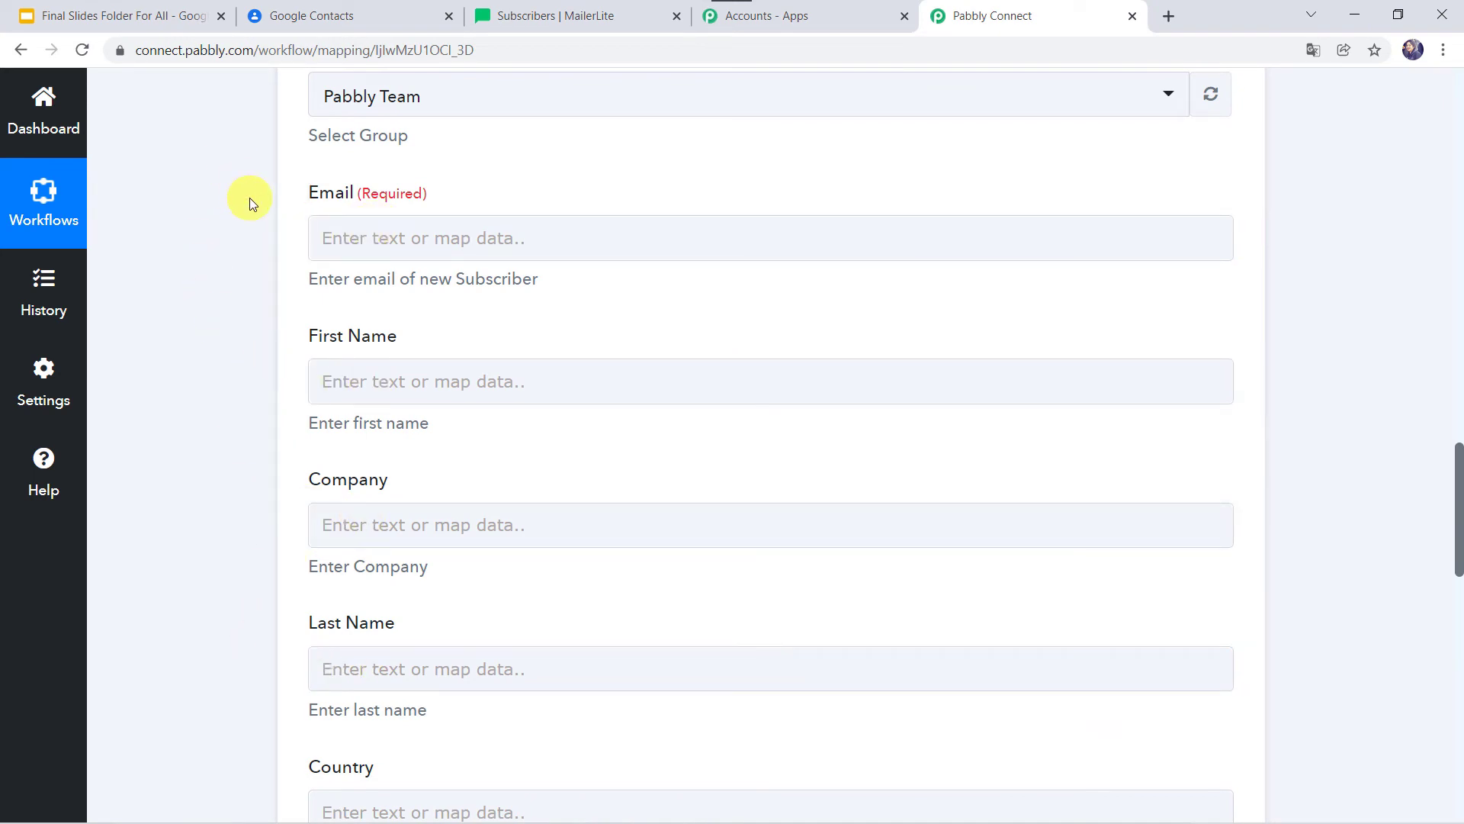
scroll(250, 198, up, 2)
scroll(249, 198, up, 15)
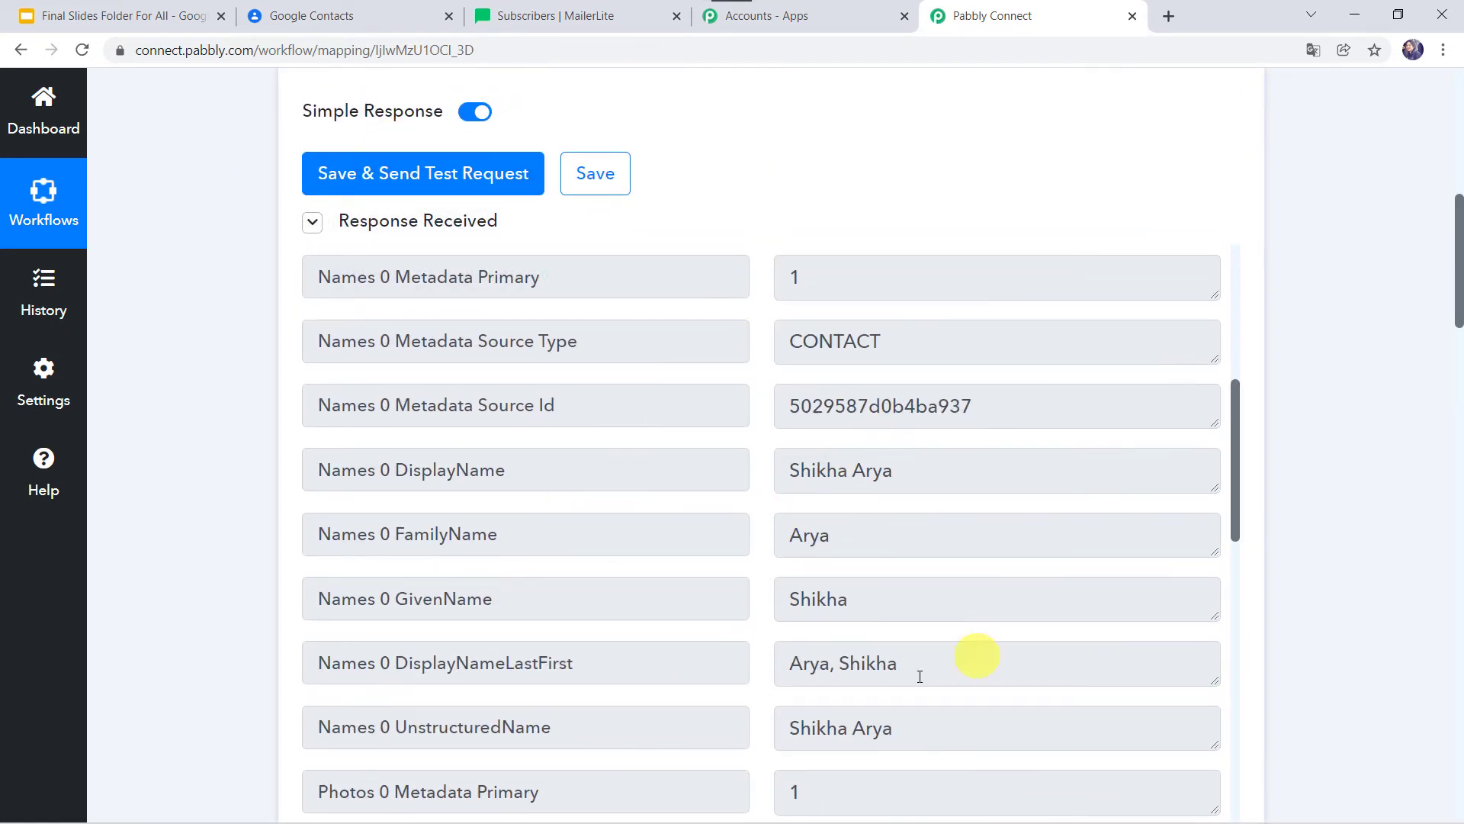
Map the Email field to the Google contact's 'EmailAddresses 0 Value'.
scroll(245, 676, down, 15)
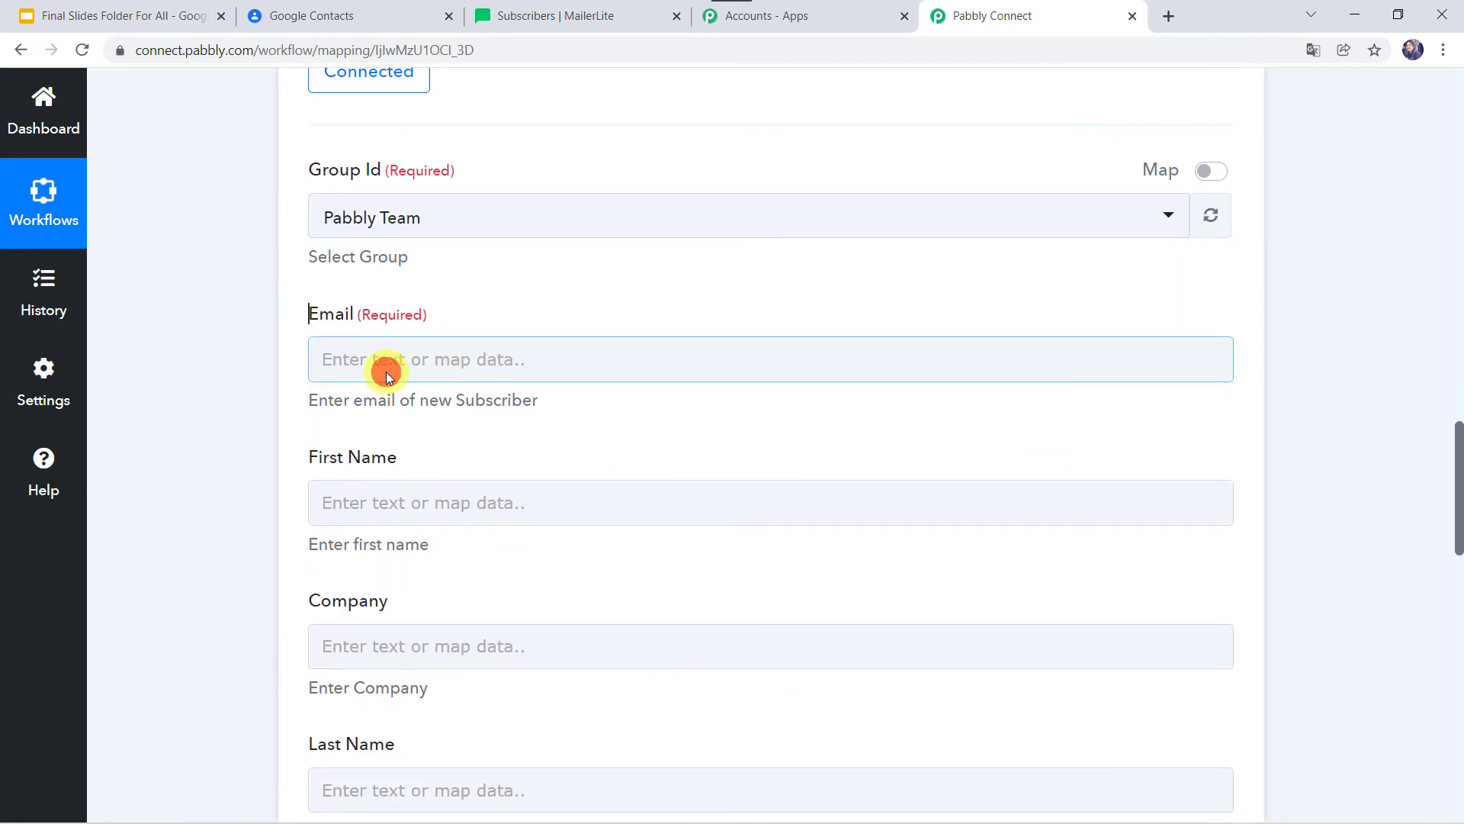
click(386, 372)
click(474, 528)
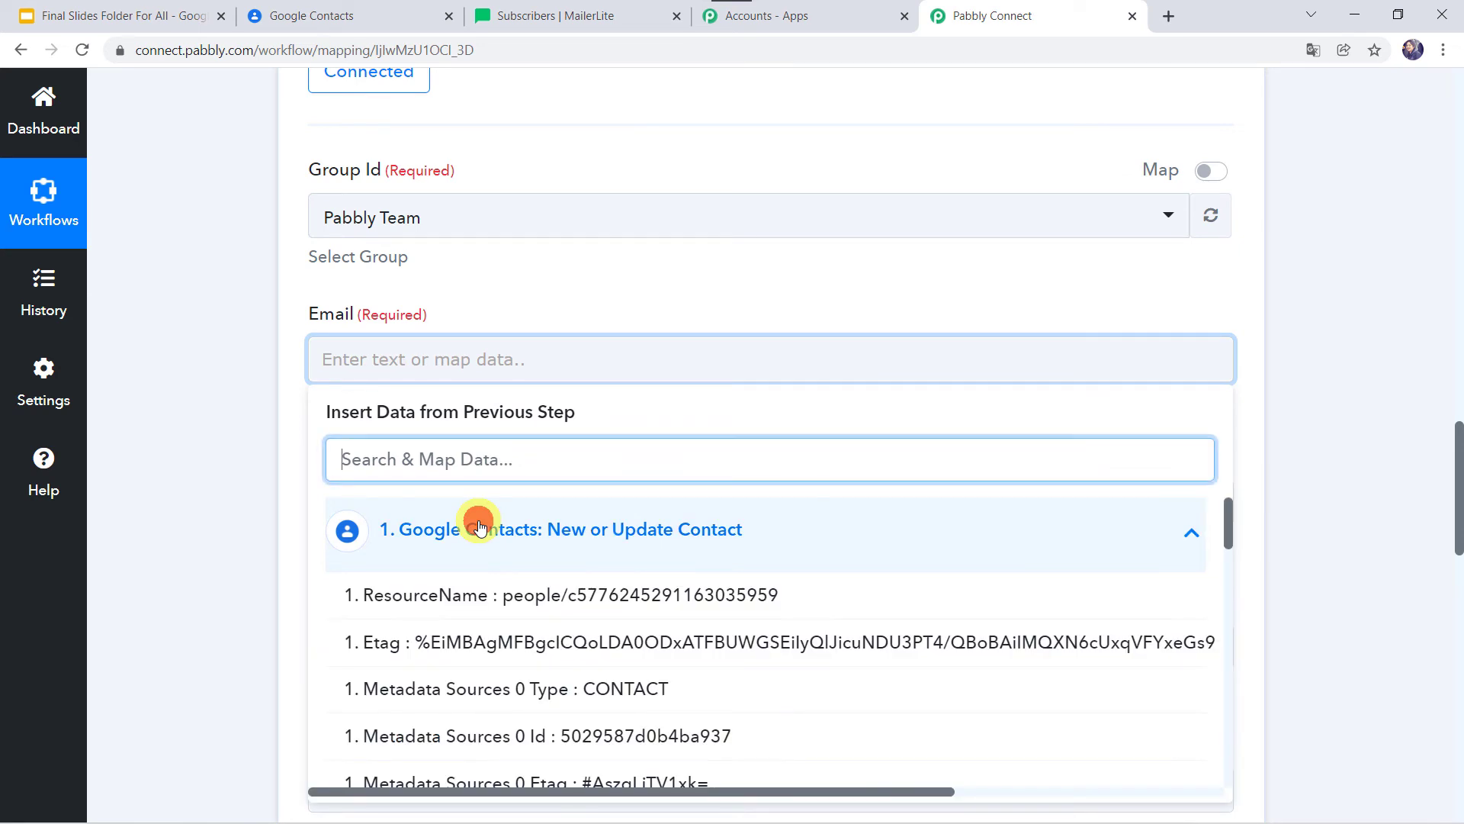
scroll(480, 526, down, 10)
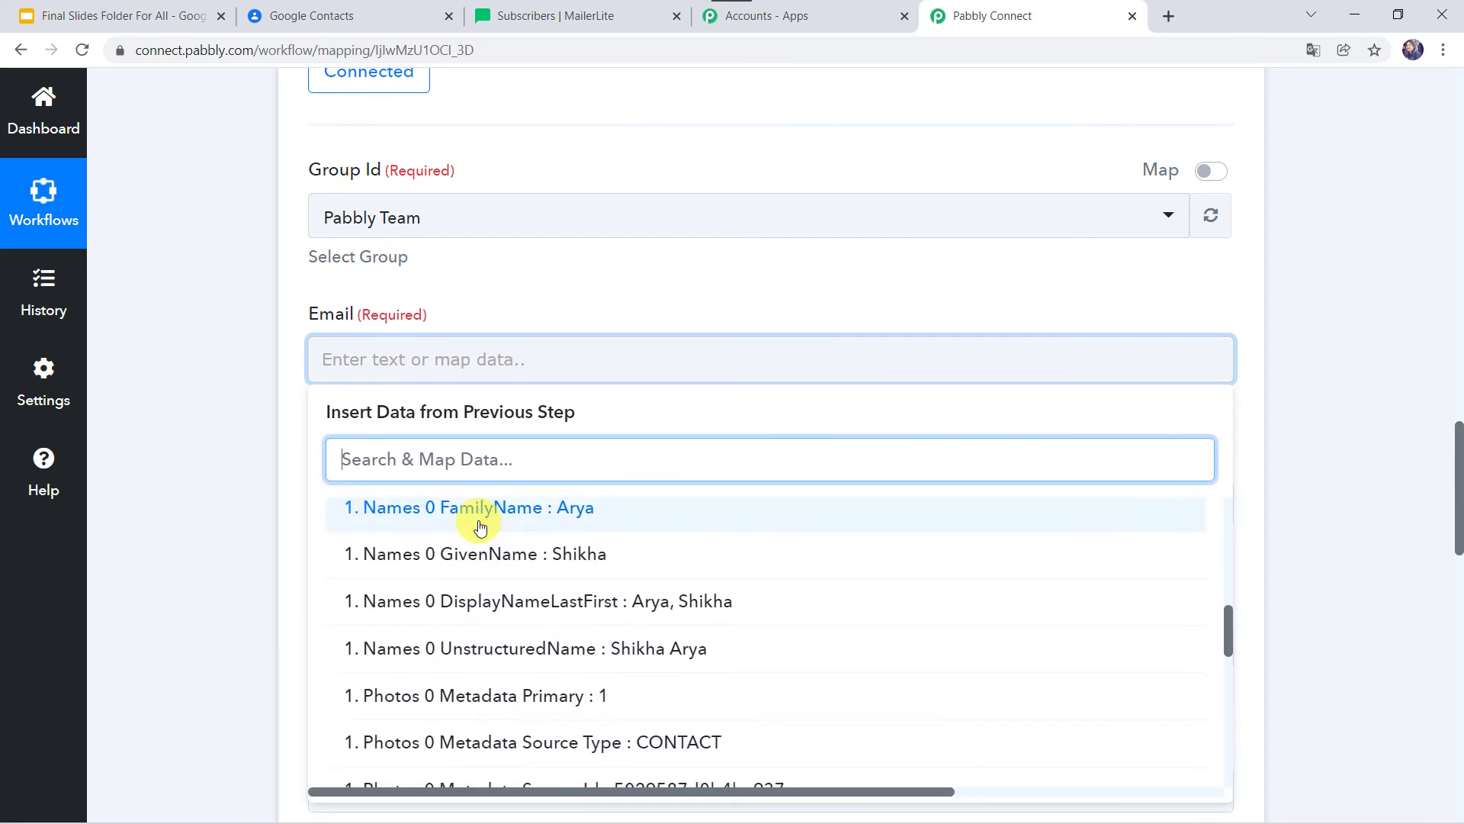
scroll(480, 522, down, 5)
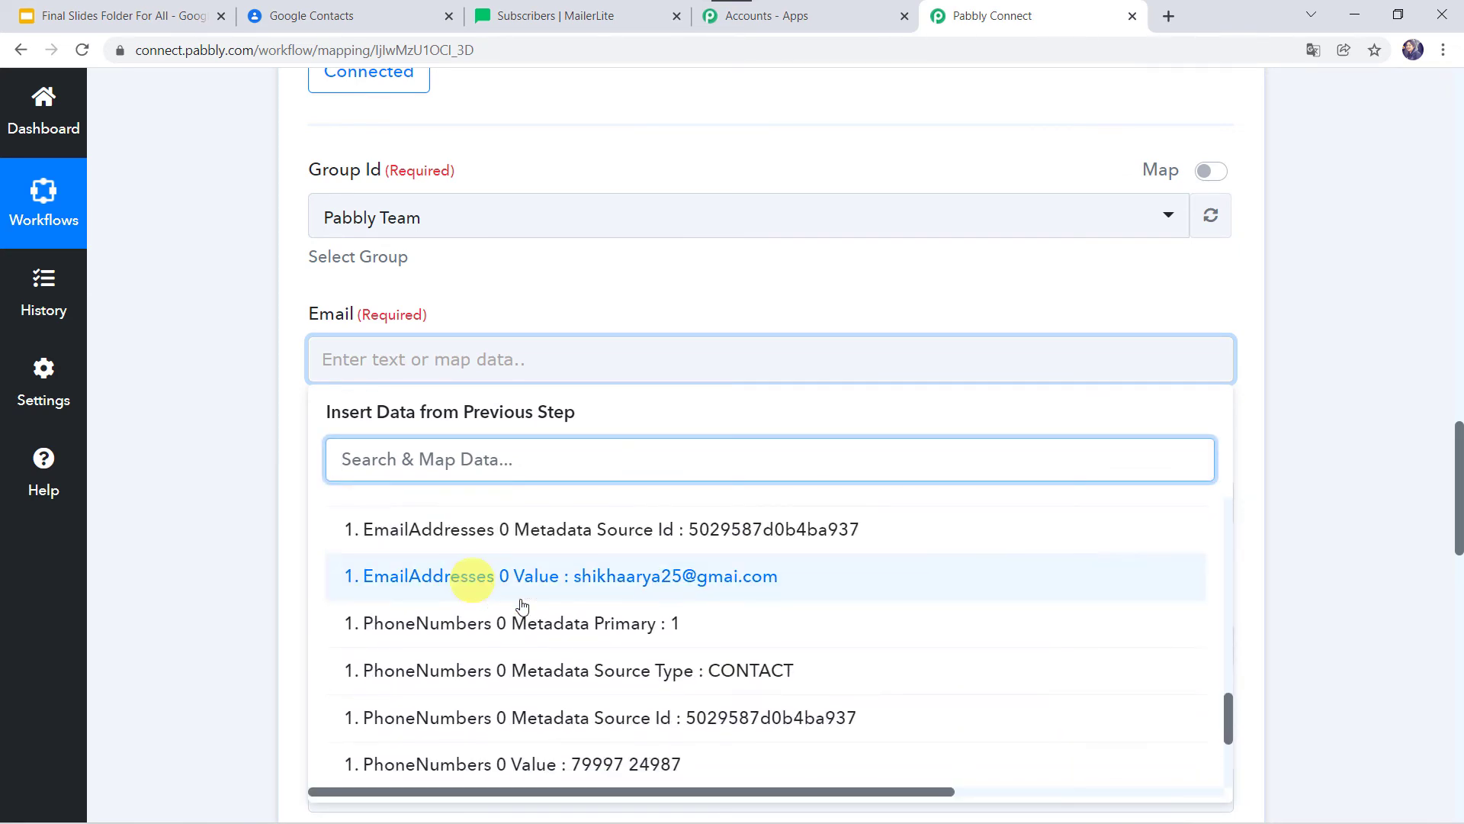
click(638, 577)
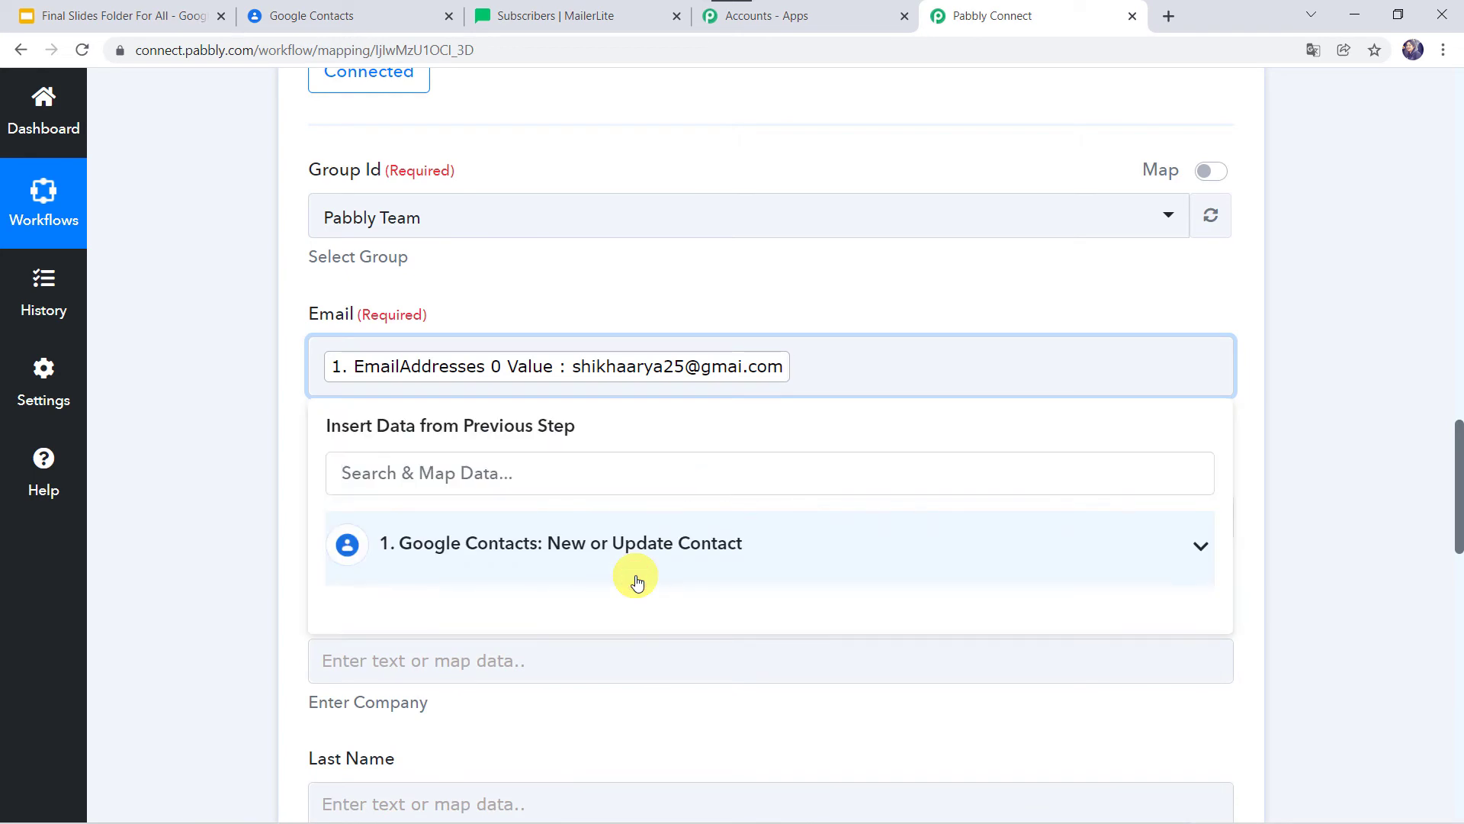
scroll(637, 583, down, 3)
click(333, 282)
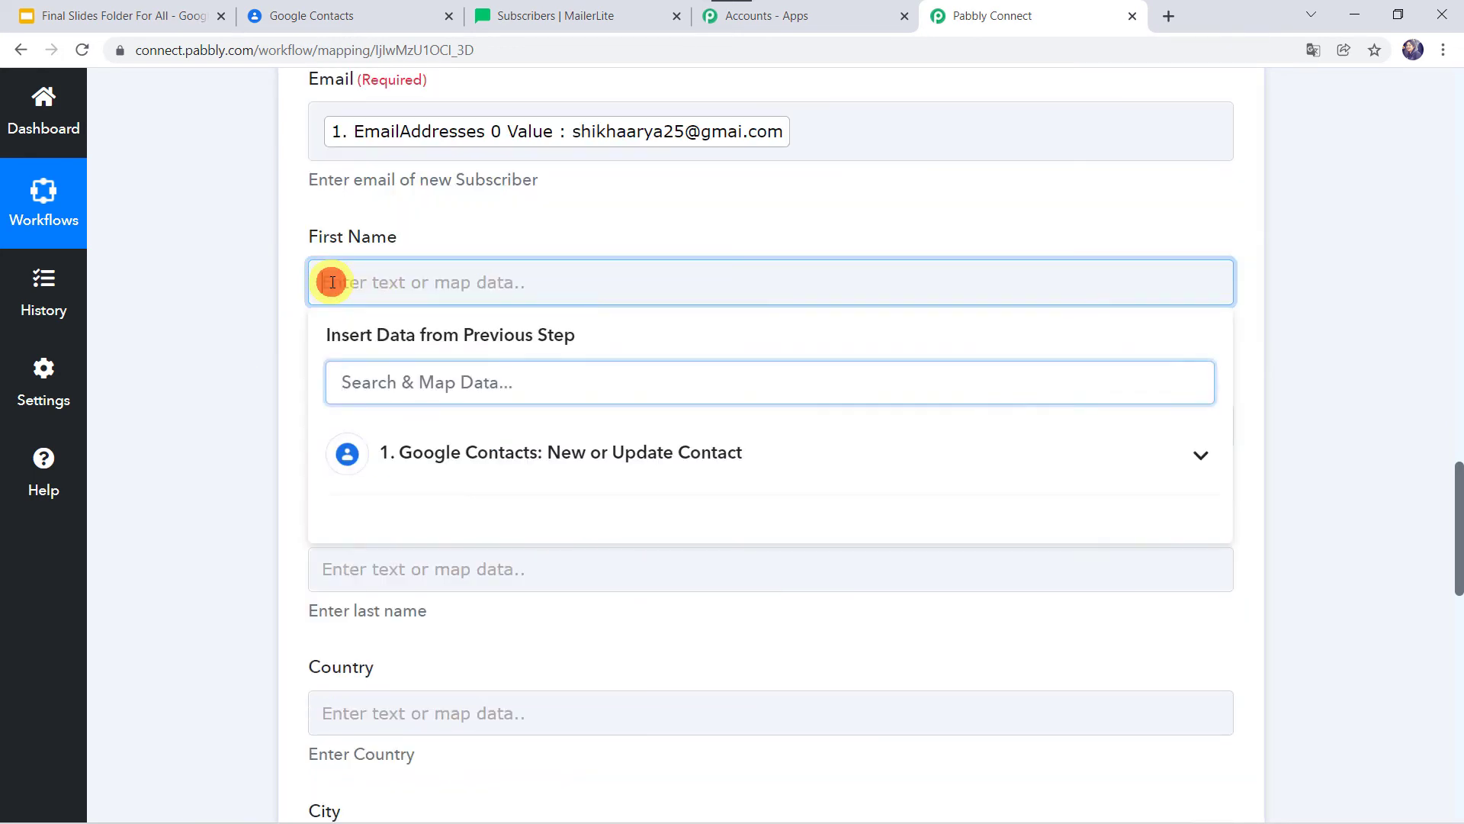
Map First Name to the contact's 'Names 0 GivenName'.
click(384, 391)
text(name)
scroll(457, 709, down, 2)
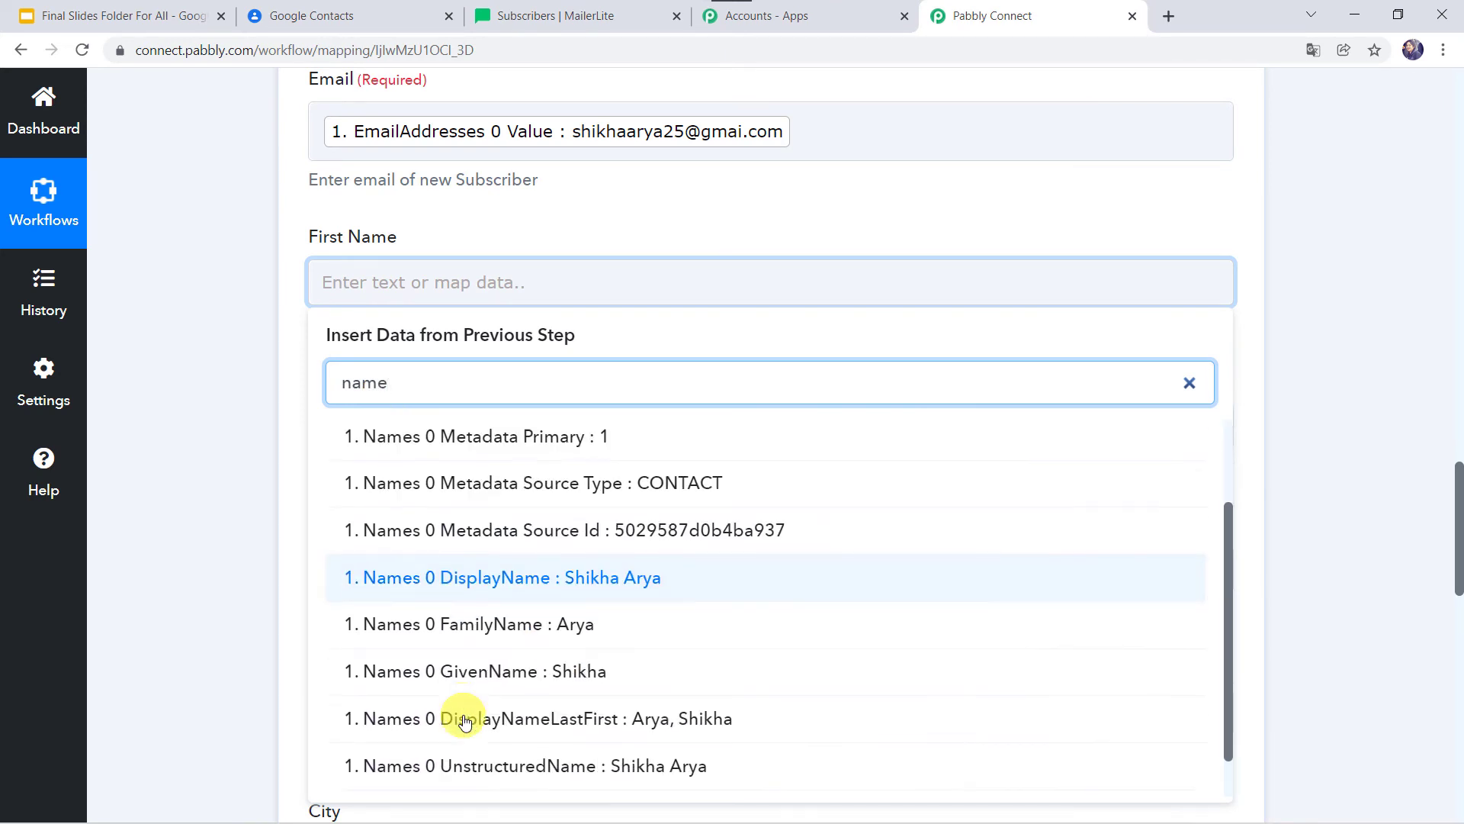
click(486, 643)
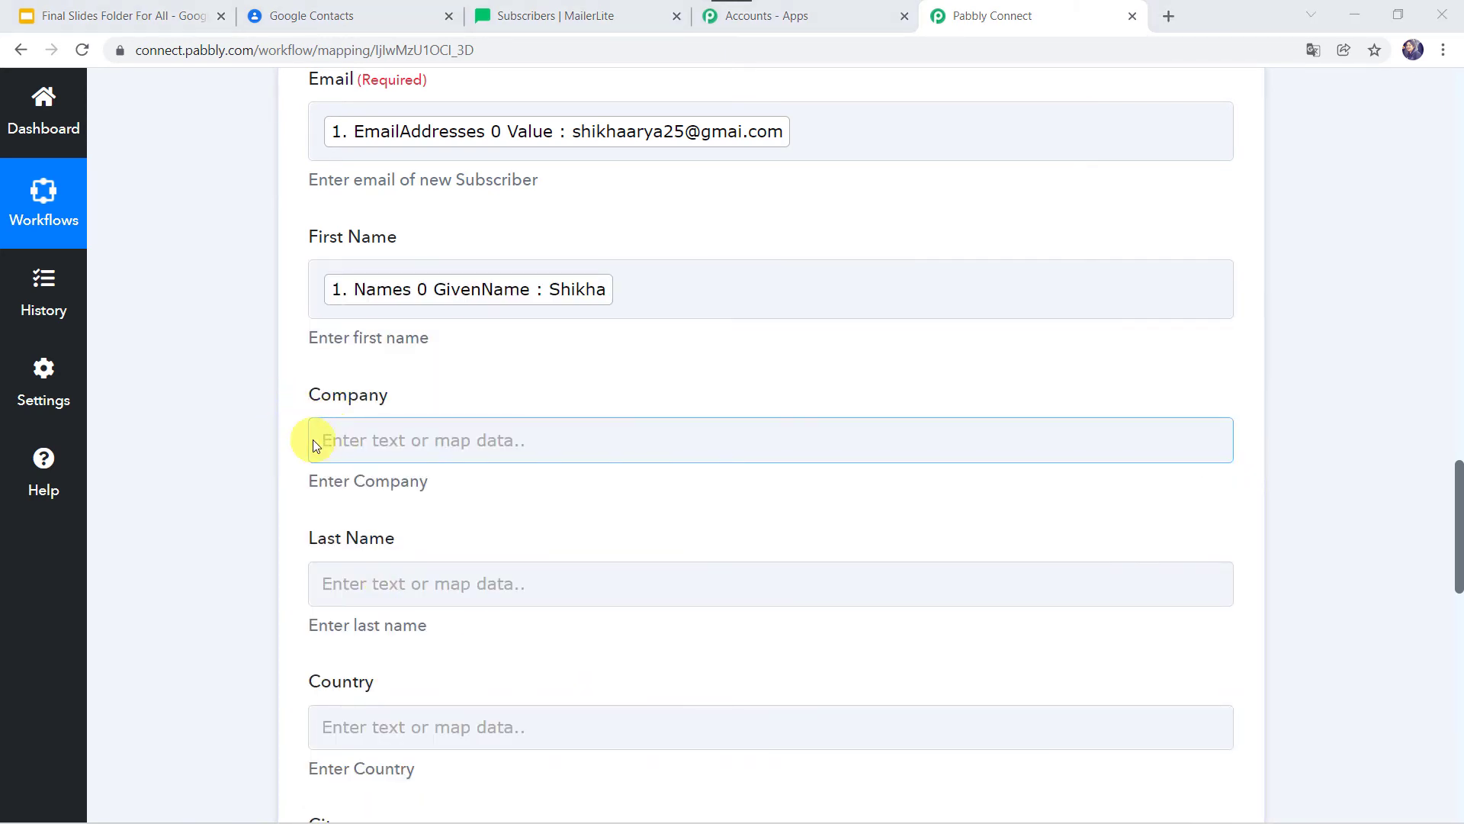
scroll(270, 424, down, 4)
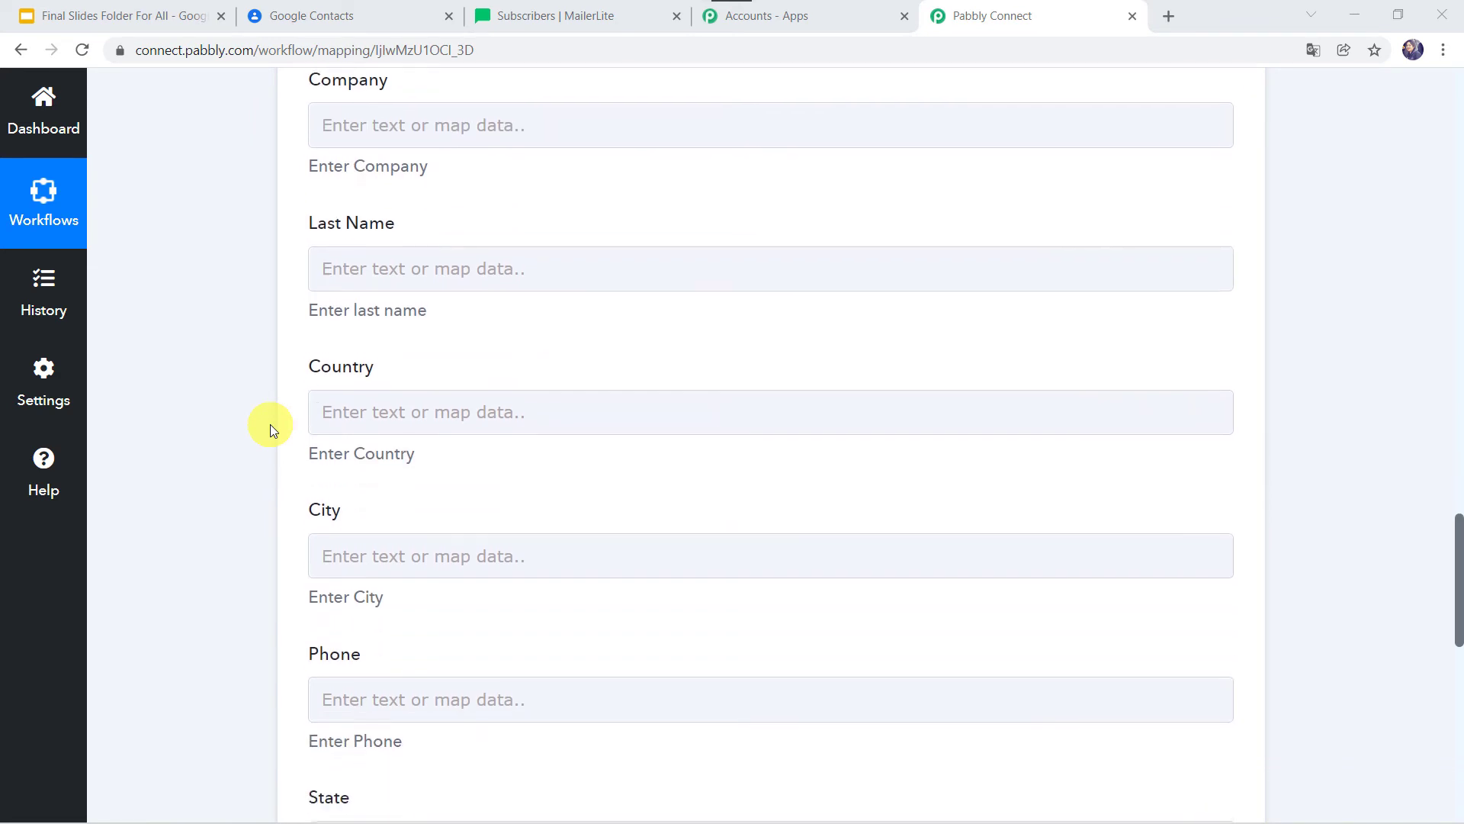
Map Last Name to the contact's 'Names 0 FamilyName'.
click(367, 254)
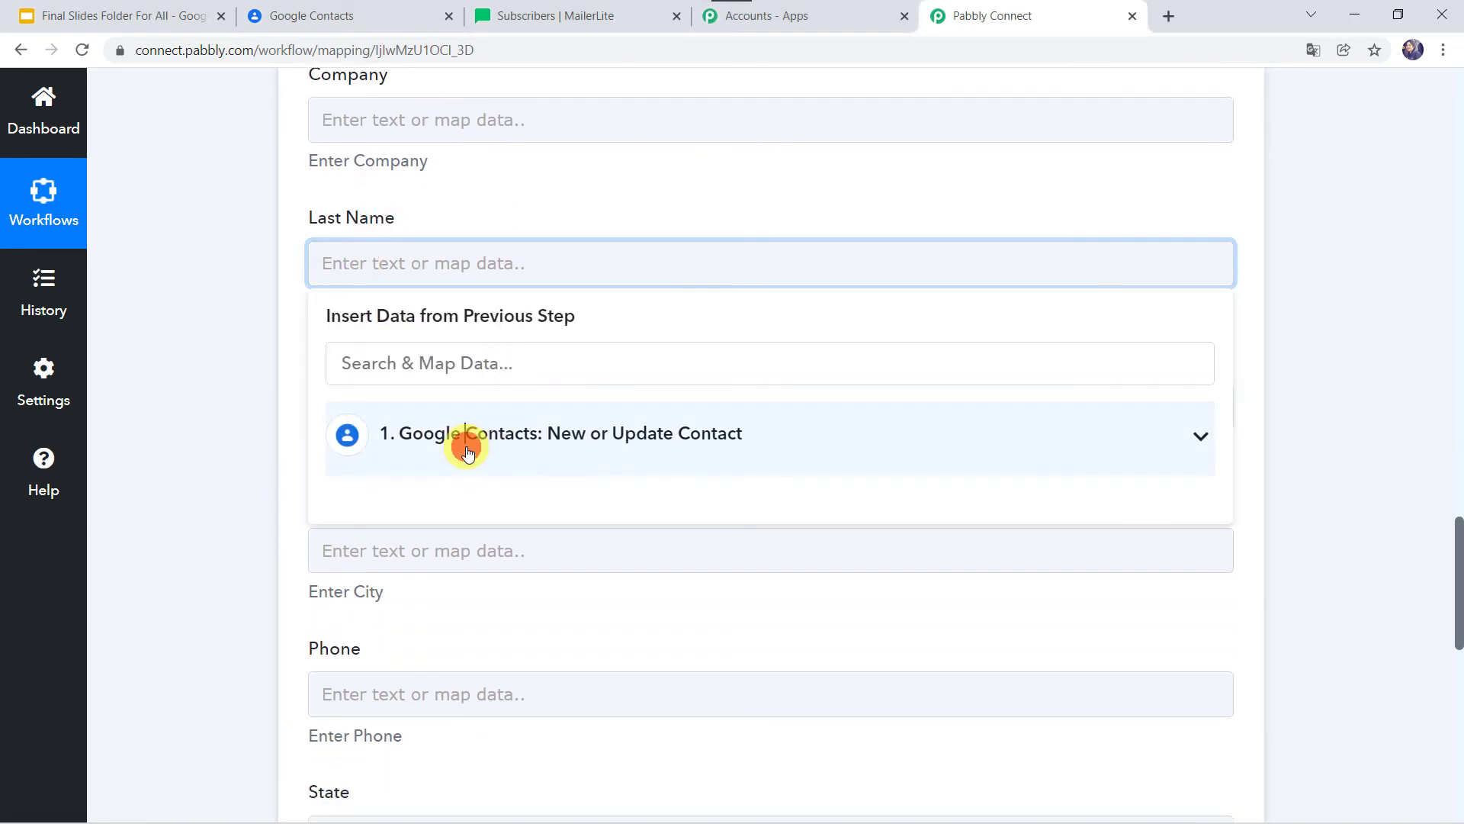
click(468, 450)
scroll(480, 706, down, 5)
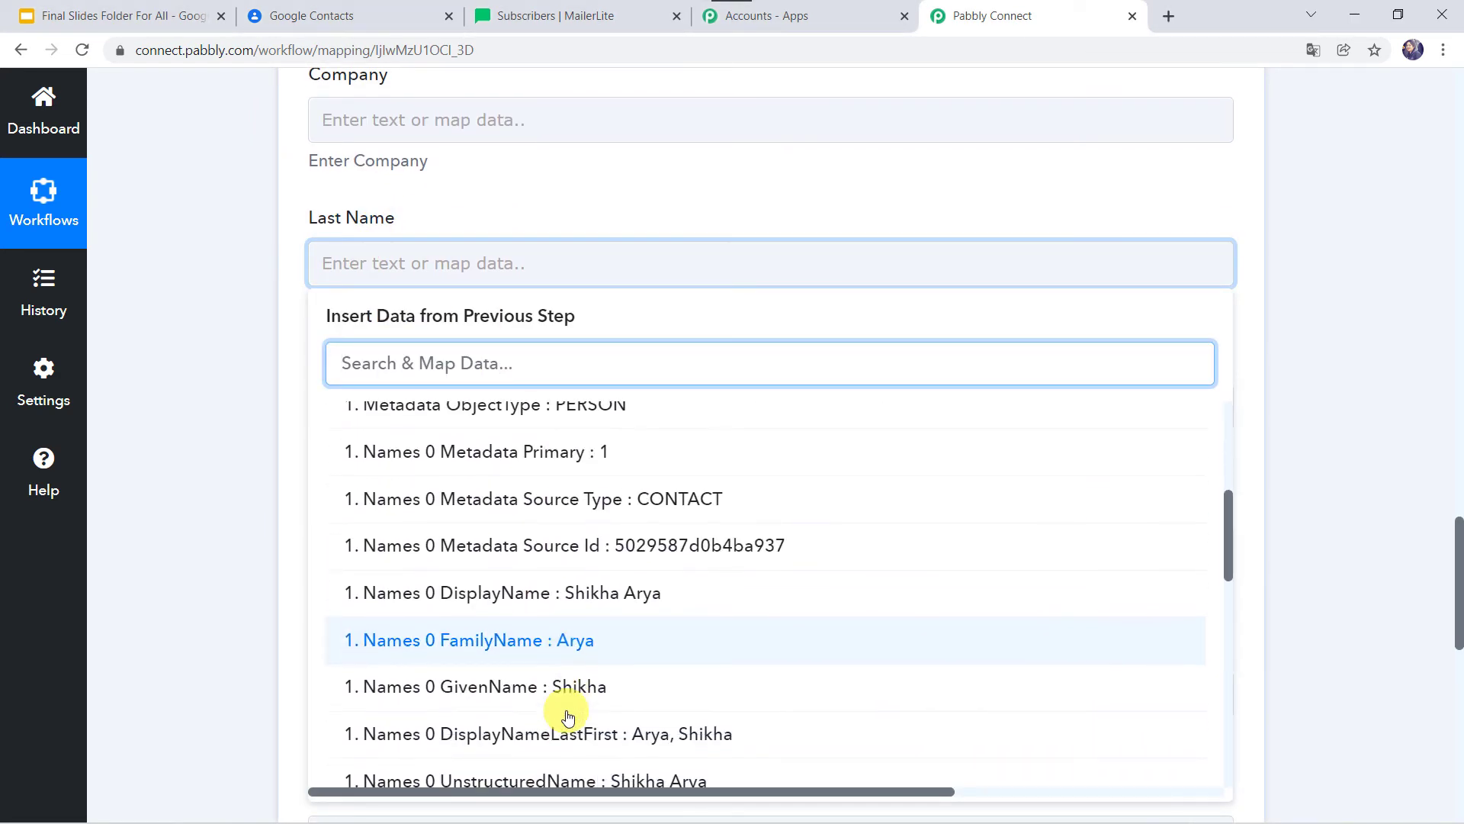
click(524, 631)
click(195, 473)
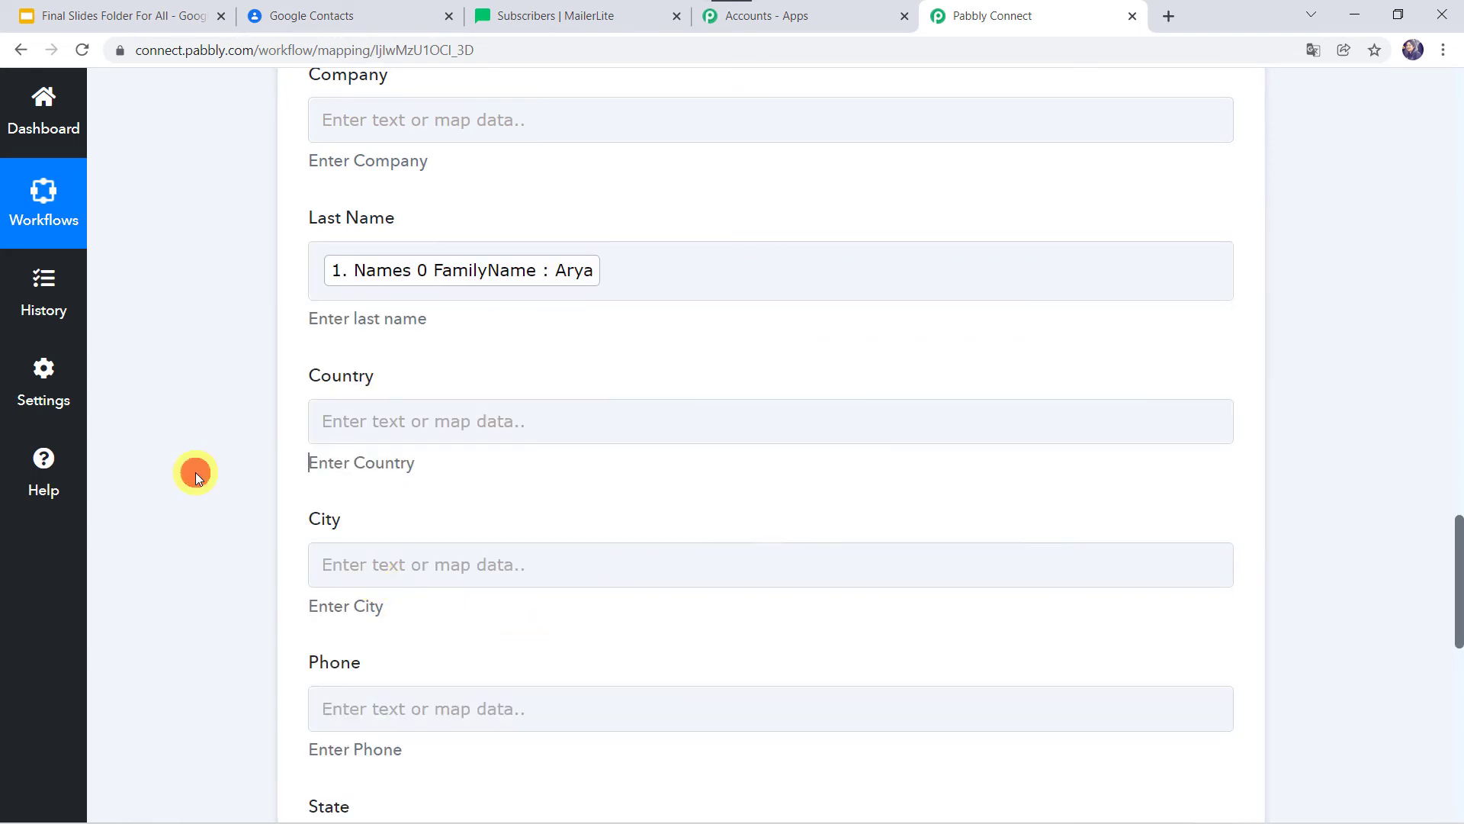
scroll(195, 472, down, 3)
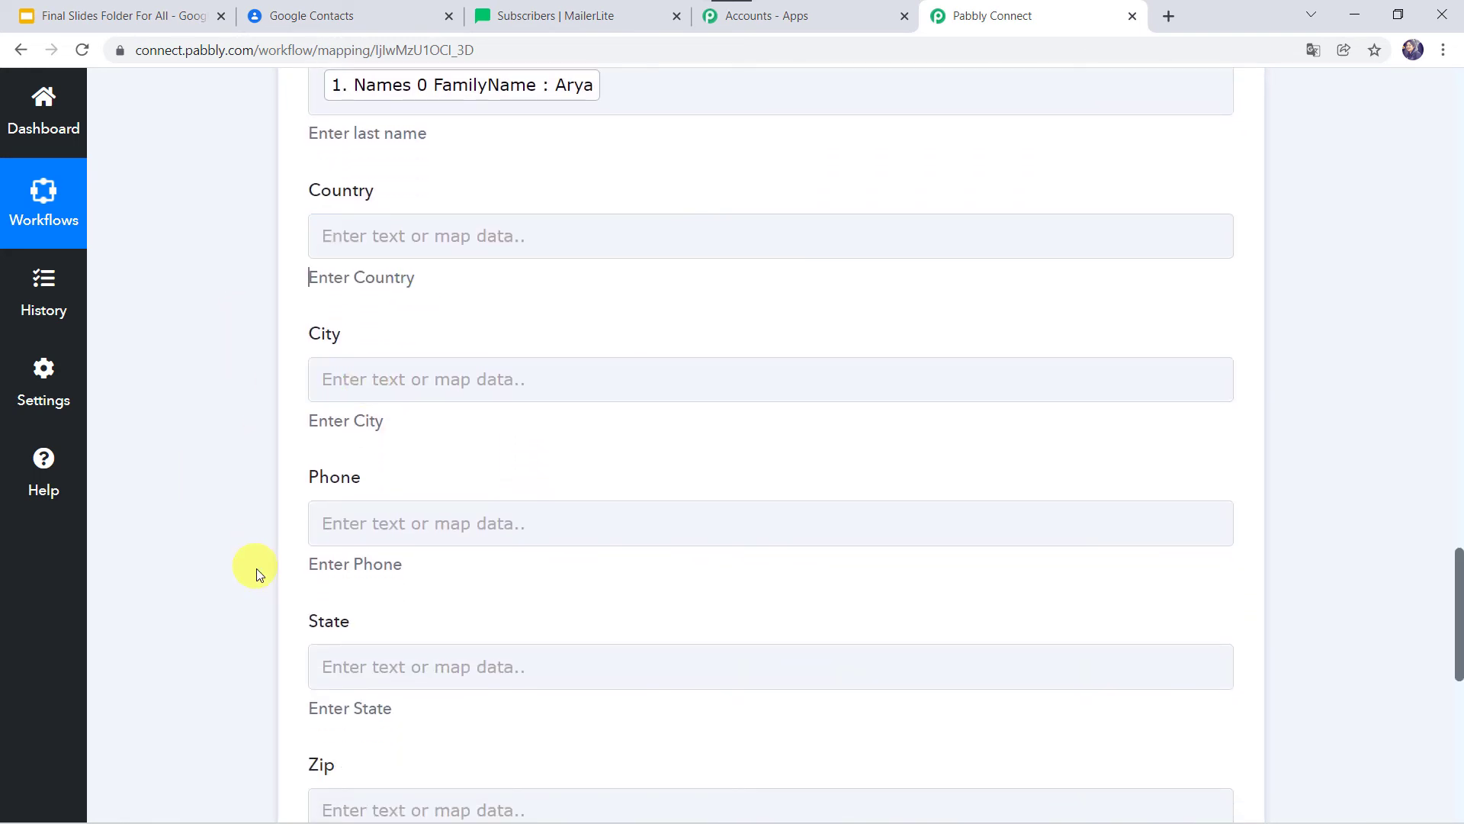
scroll(261, 564, down, 2)
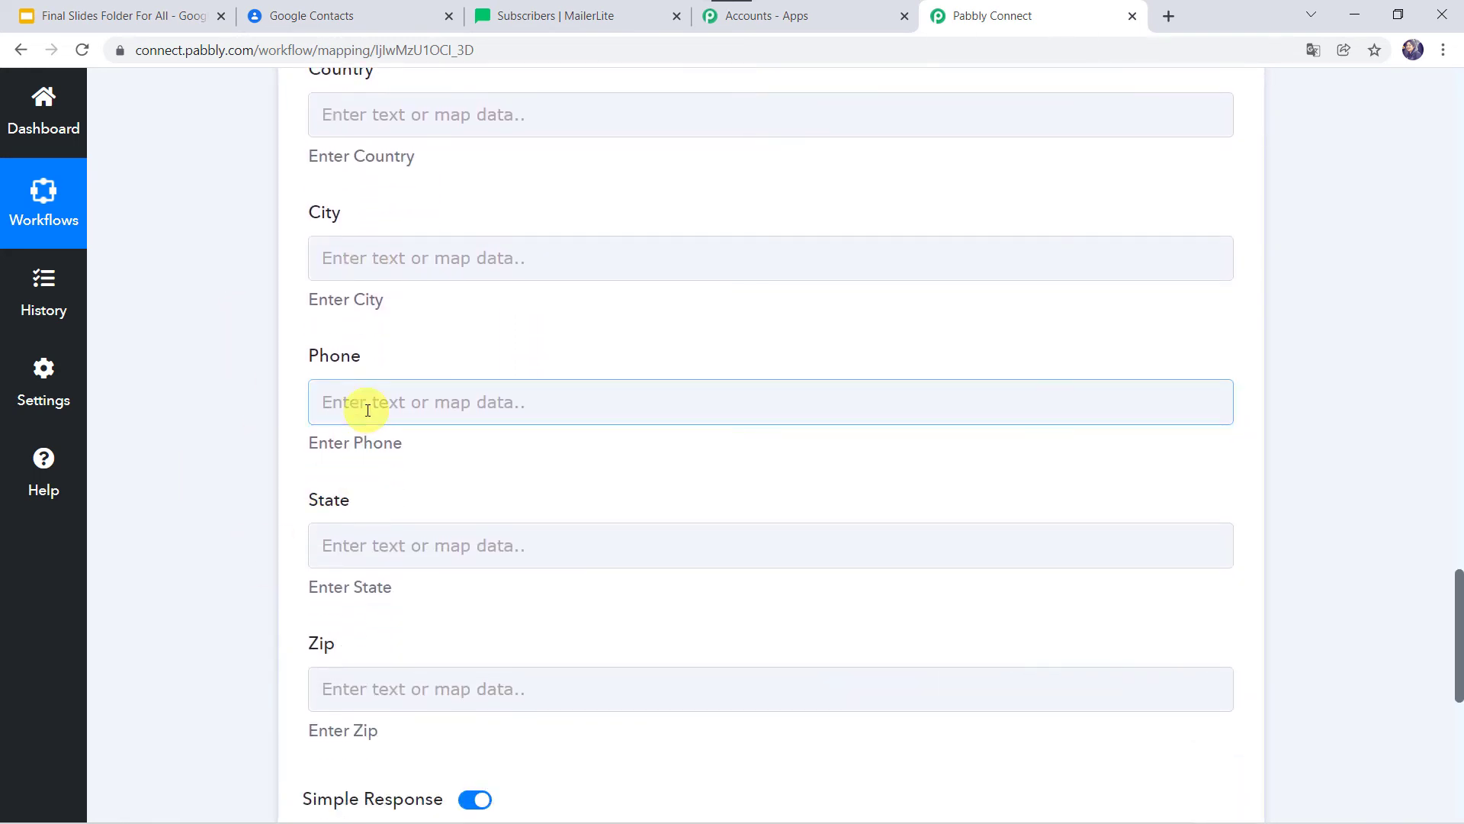
Map the Phone field to the contact's 'PhoneNumbers 0 CanonicalForm'.
click(367, 411)
scroll(244, 540, down, 5)
scroll(427, 497, down, 5)
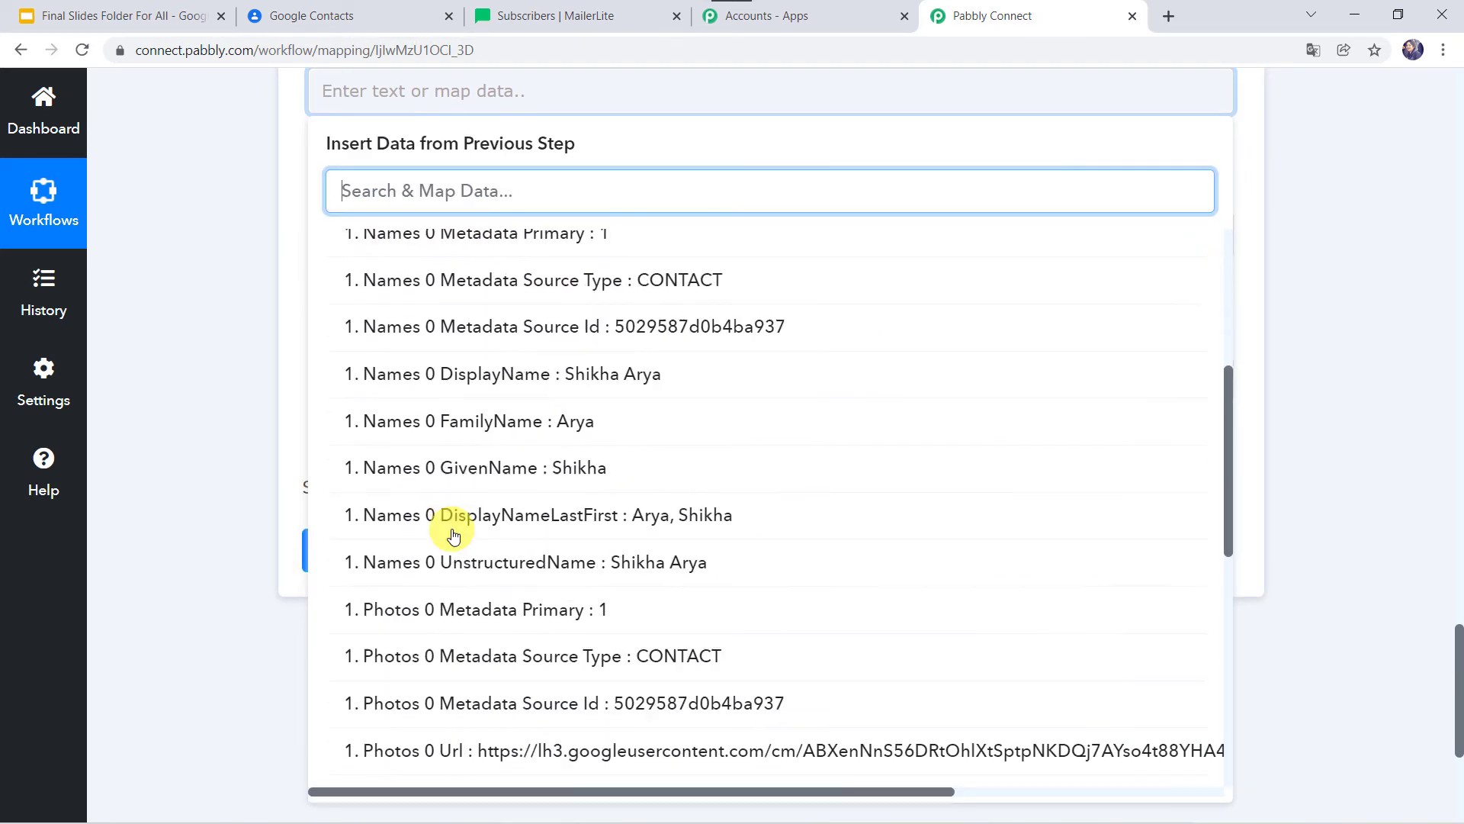
scroll(457, 549, down, 5)
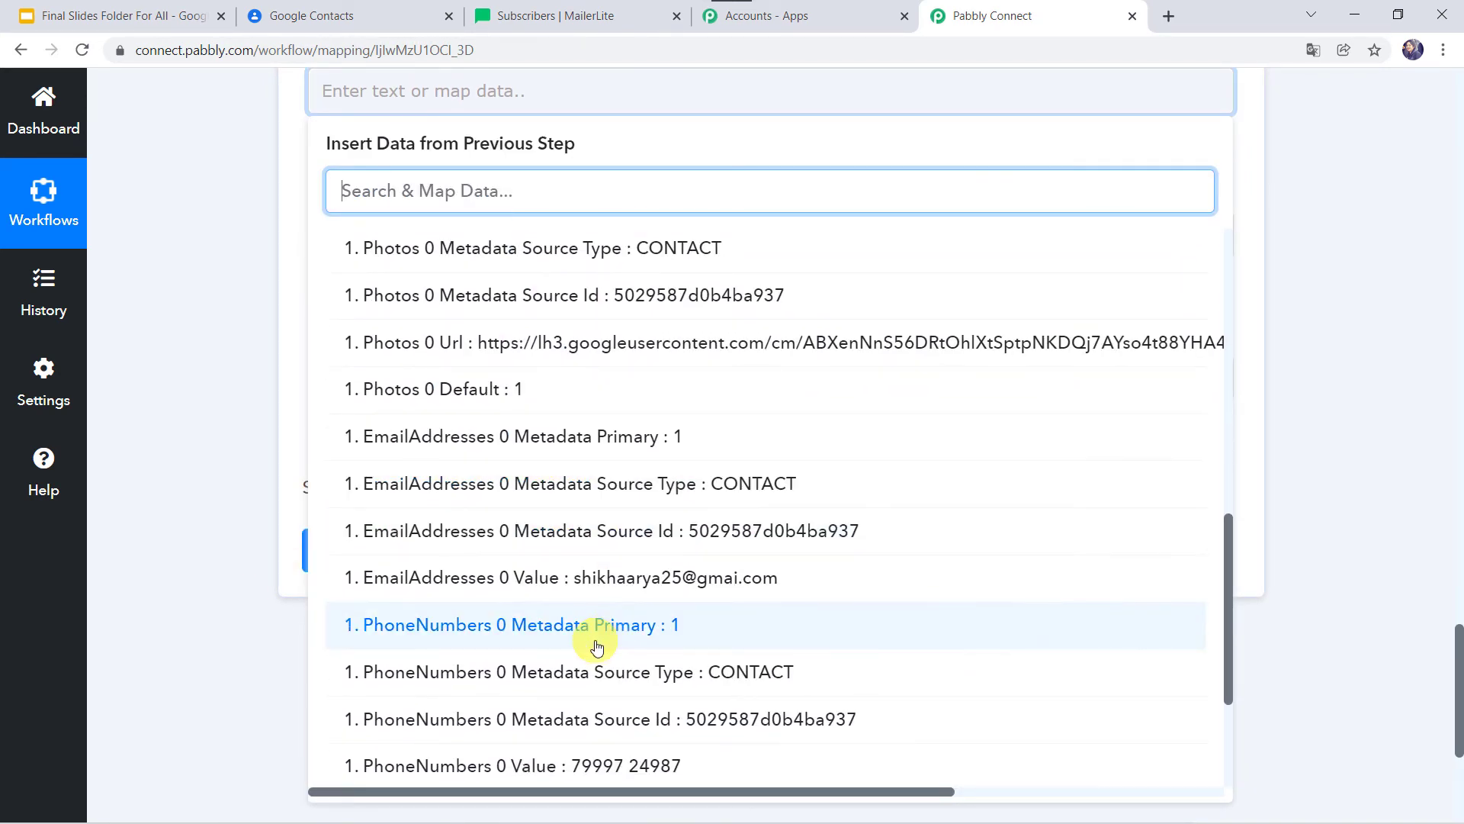
scroll(597, 647, down, 2)
click(526, 645)
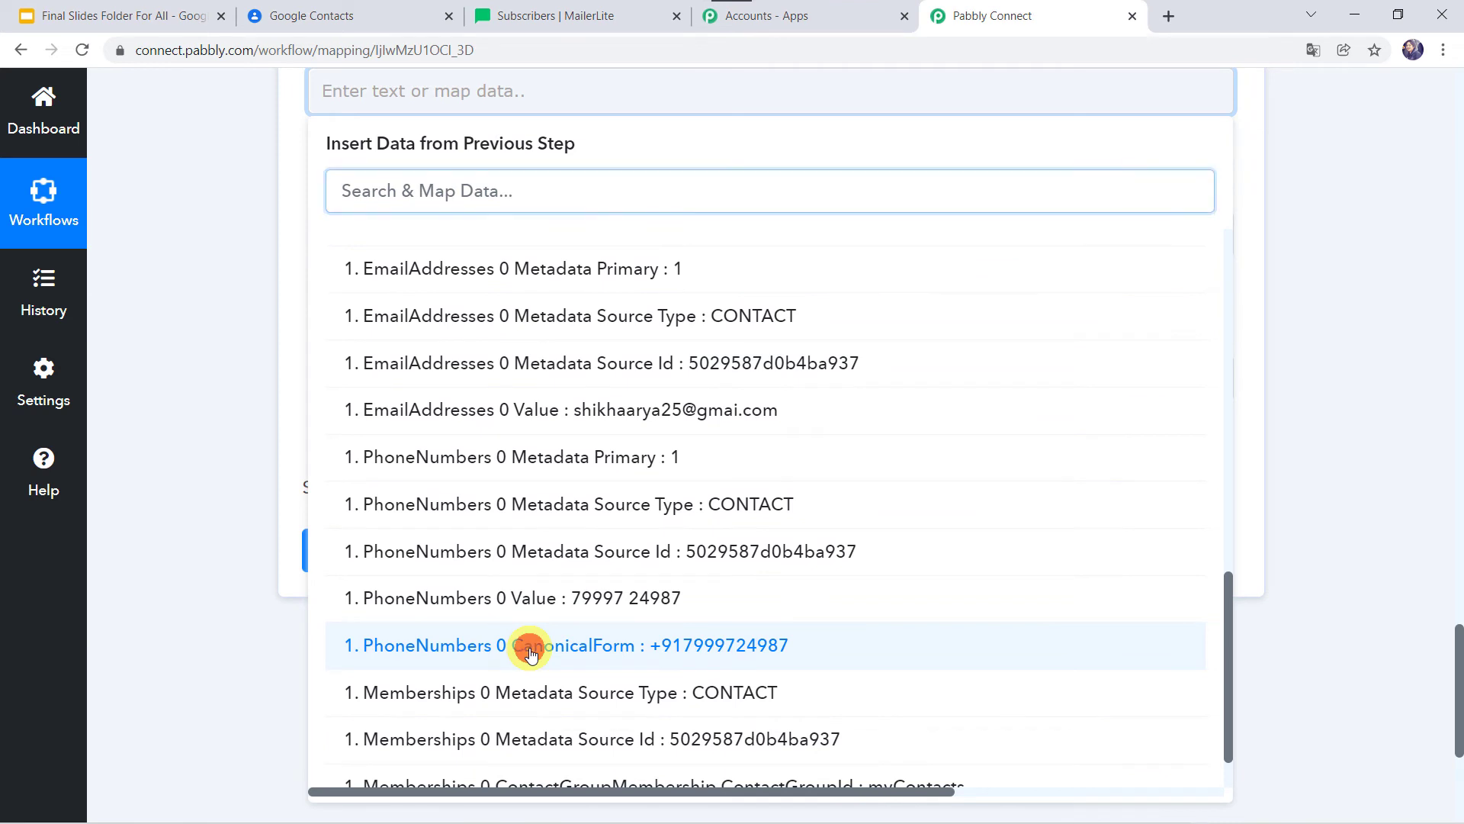
click(206, 392)
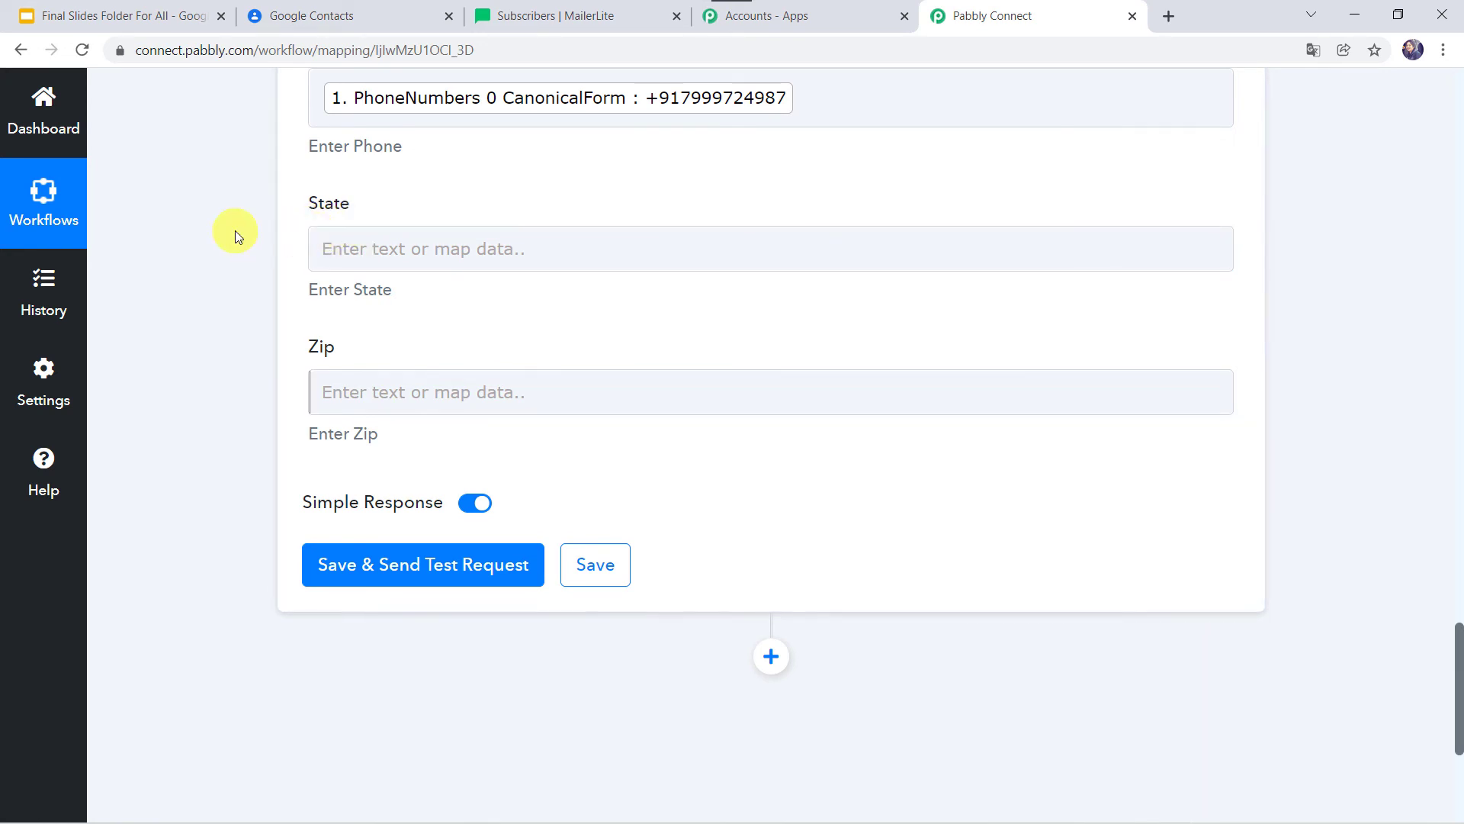
scroll(237, 230, up, 5)
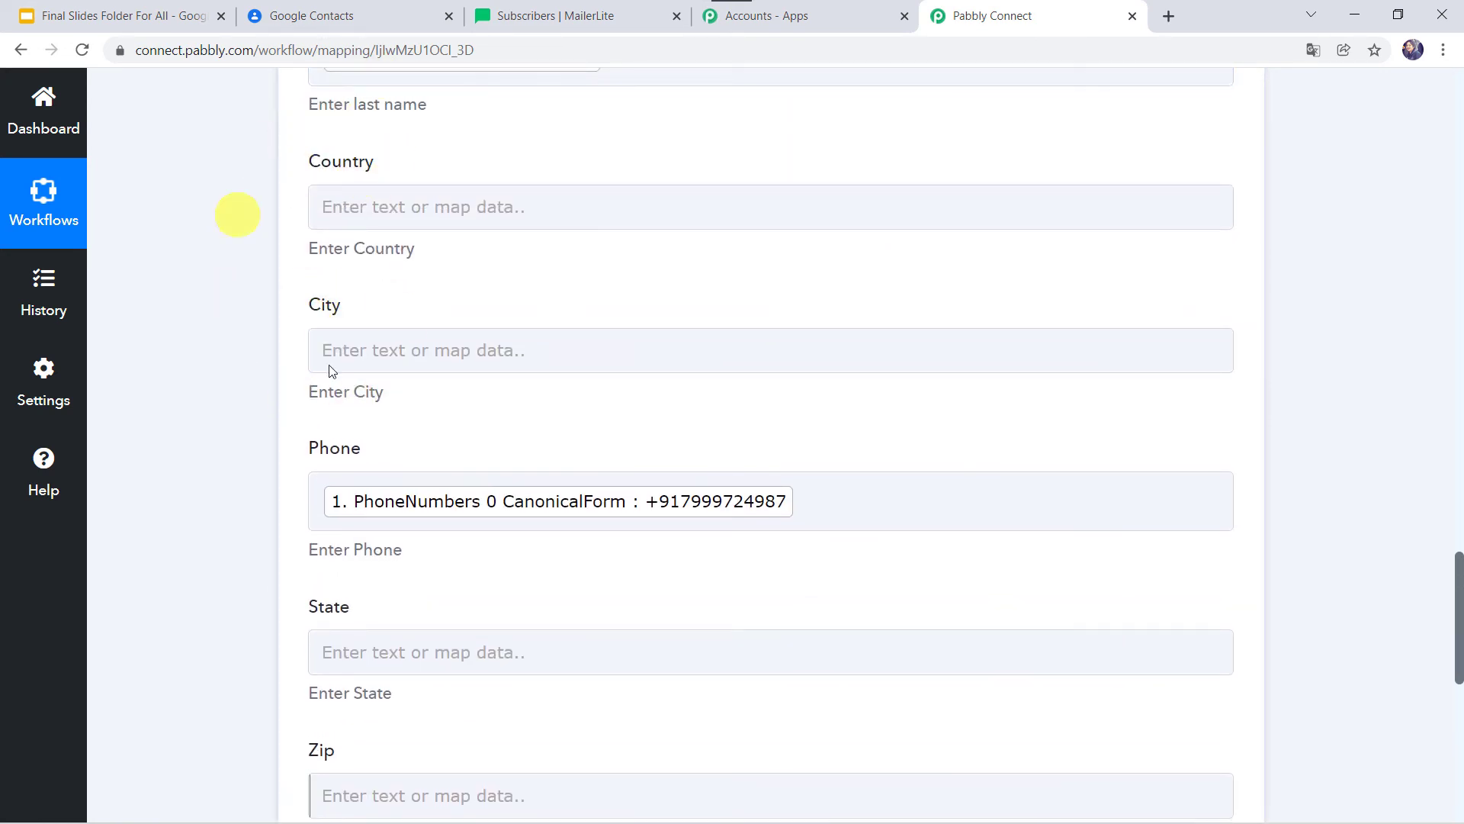
scroll(262, 369, down, 7)
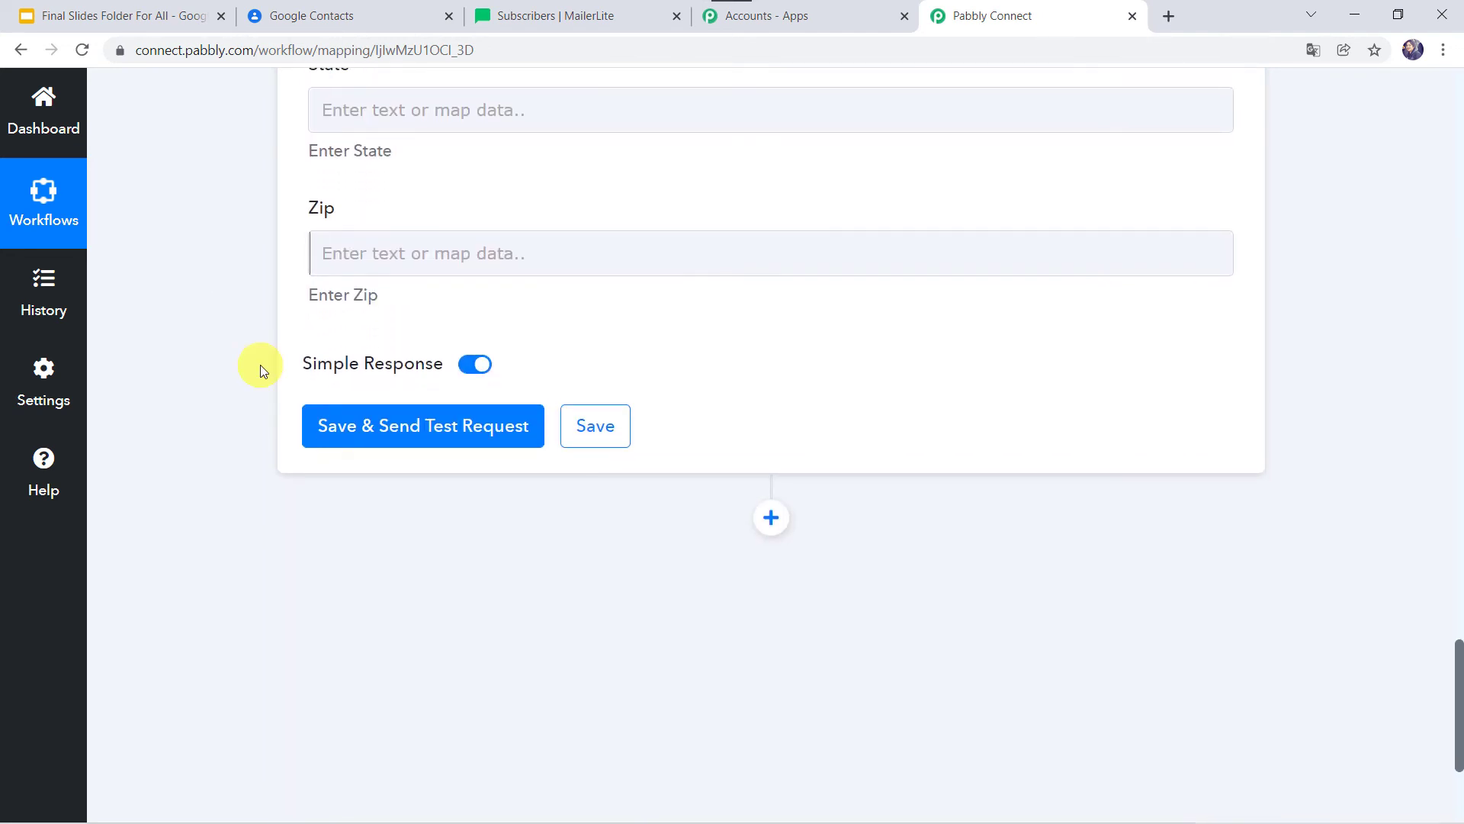
Save the MailerLite action and send a test request, reviewing the returned subscriber response.
click(412, 435)
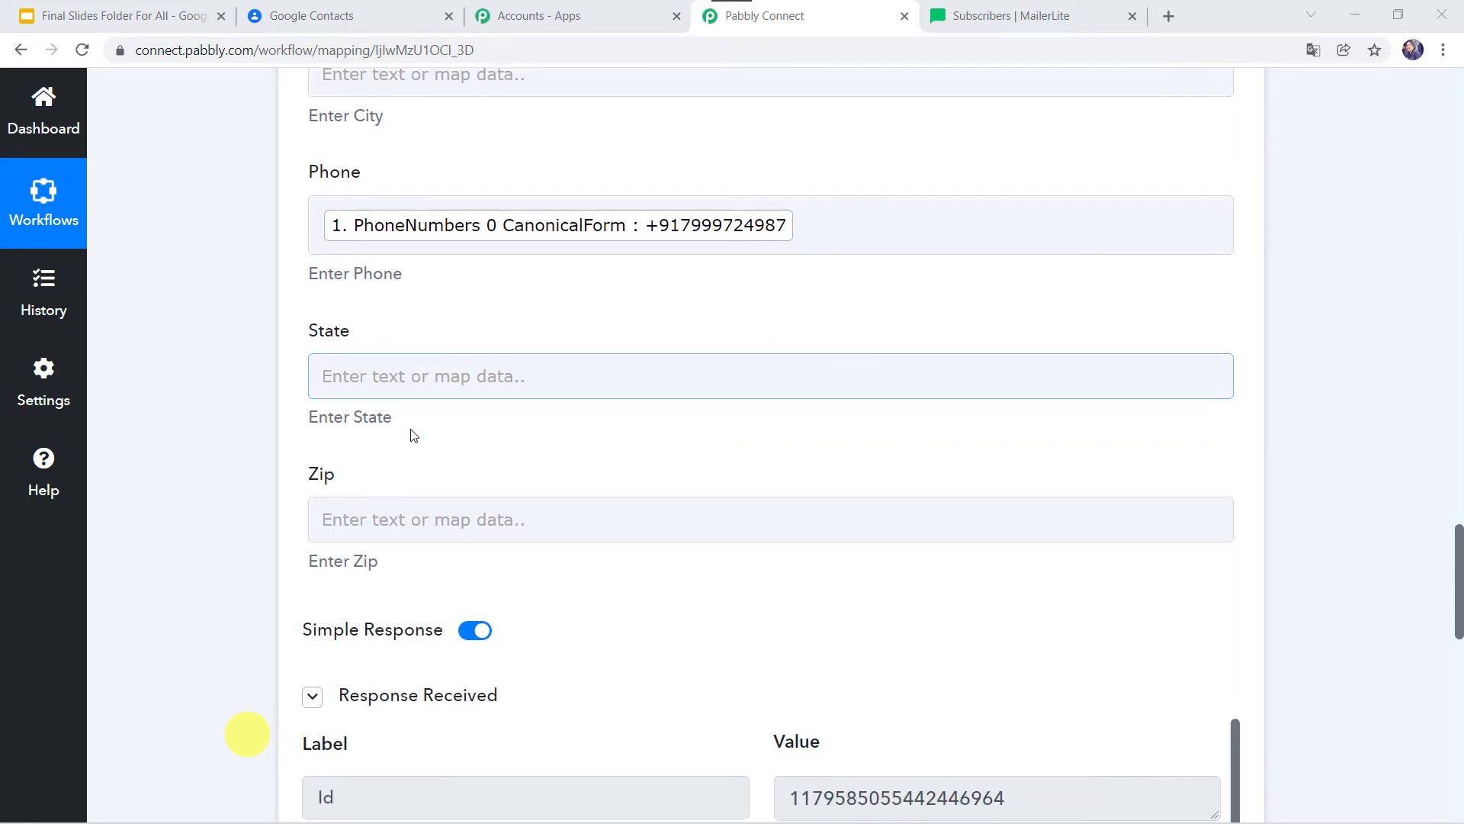
scroll(412, 435, down, 6)
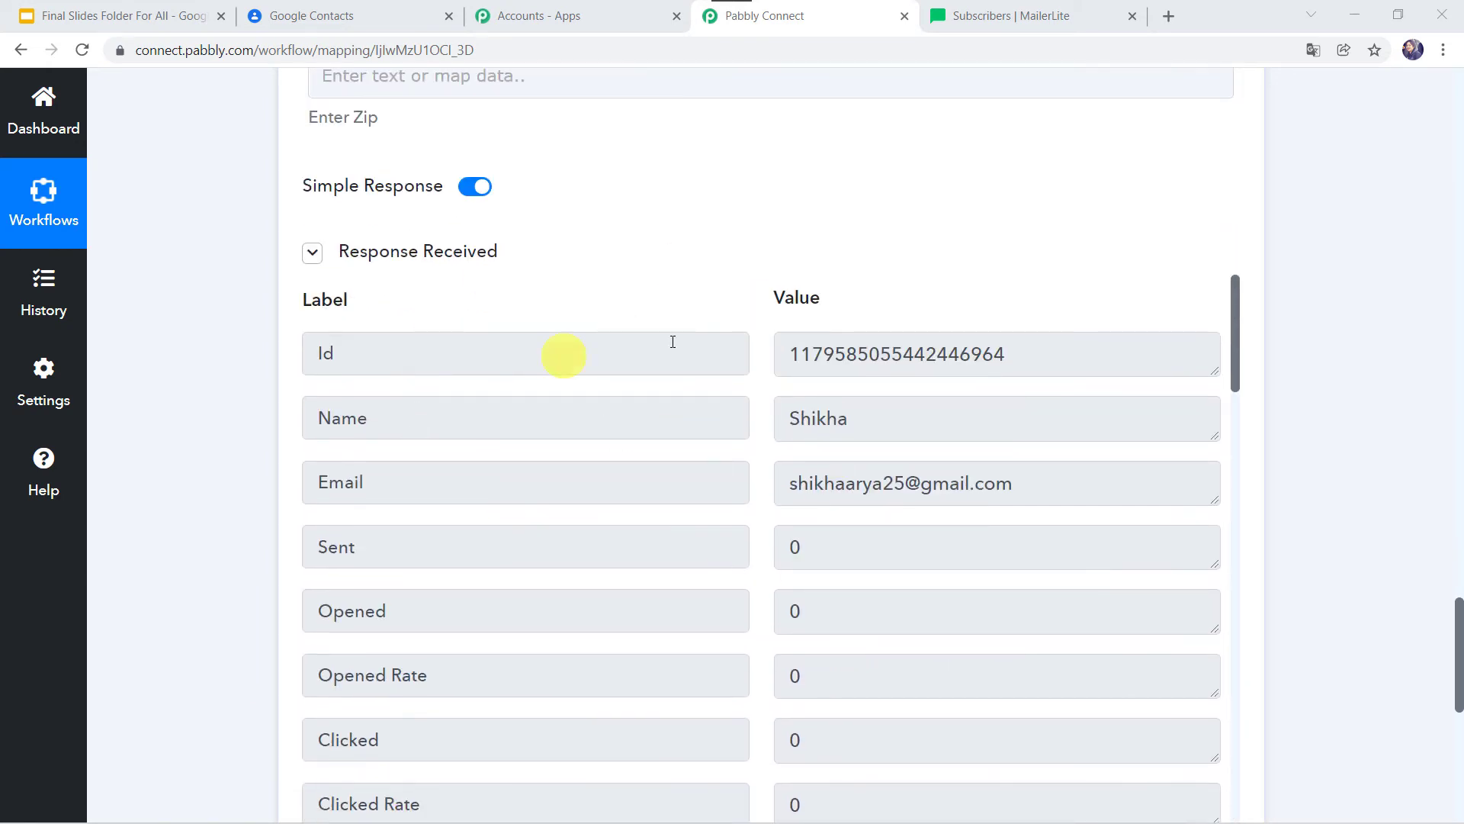
click(1050, 22)
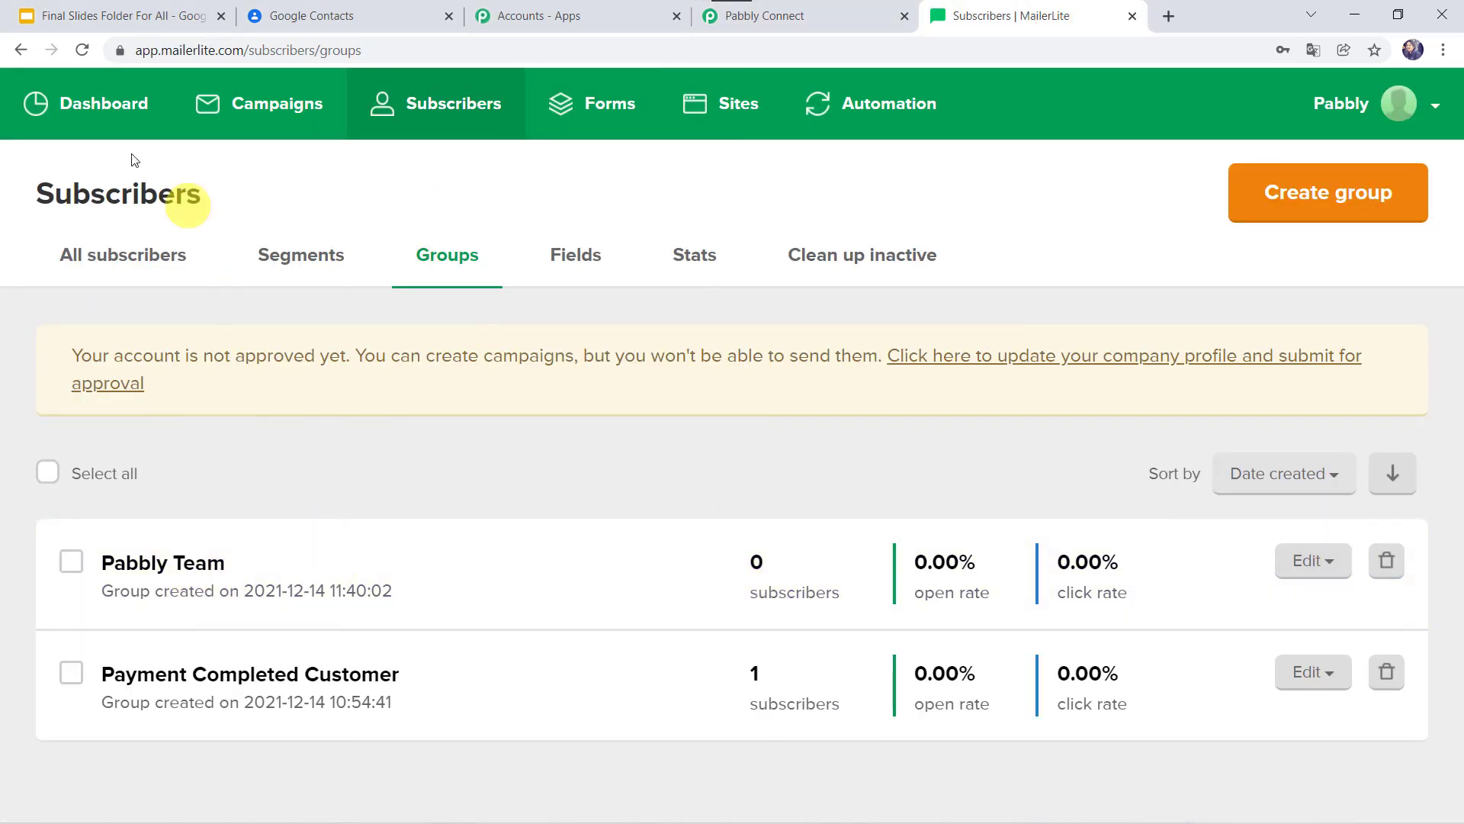
Reload MailerLite's groups and confirm the Pabbly Team group now lists 1 subscriber.
click(82, 52)
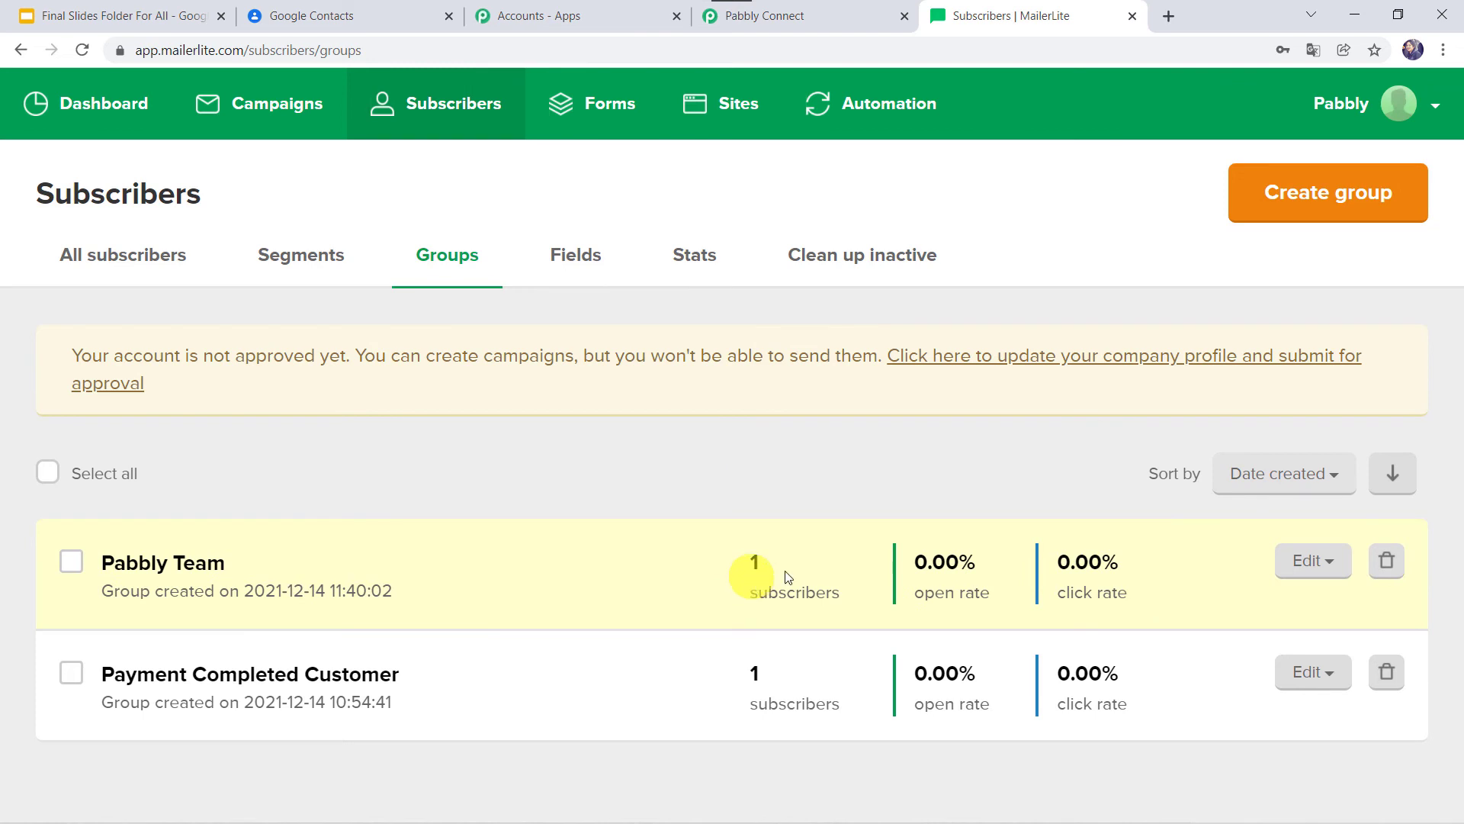
click(201, 573)
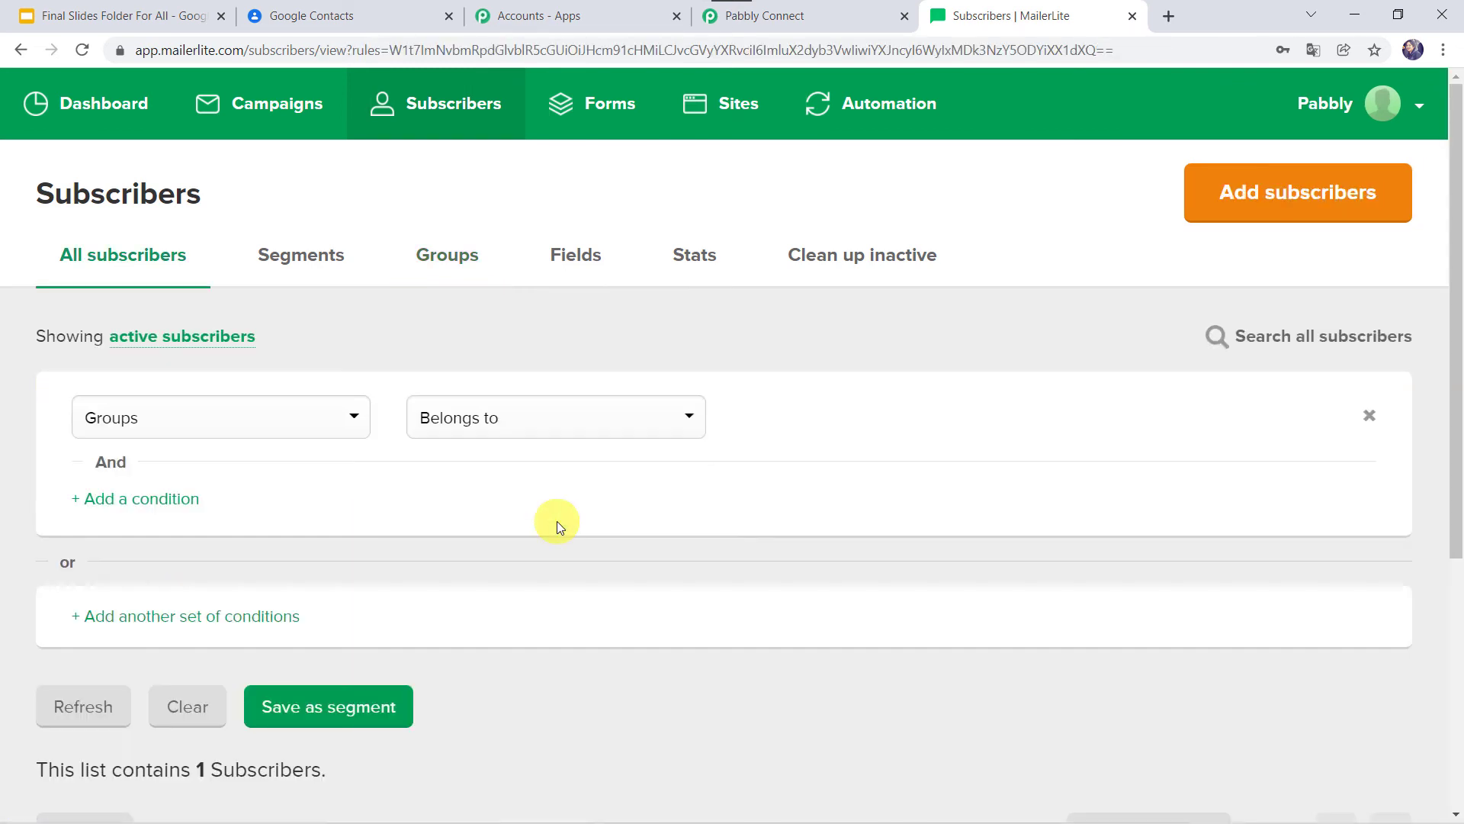
scroll(557, 523, down, 4)
scroll(557, 526, down, 1)
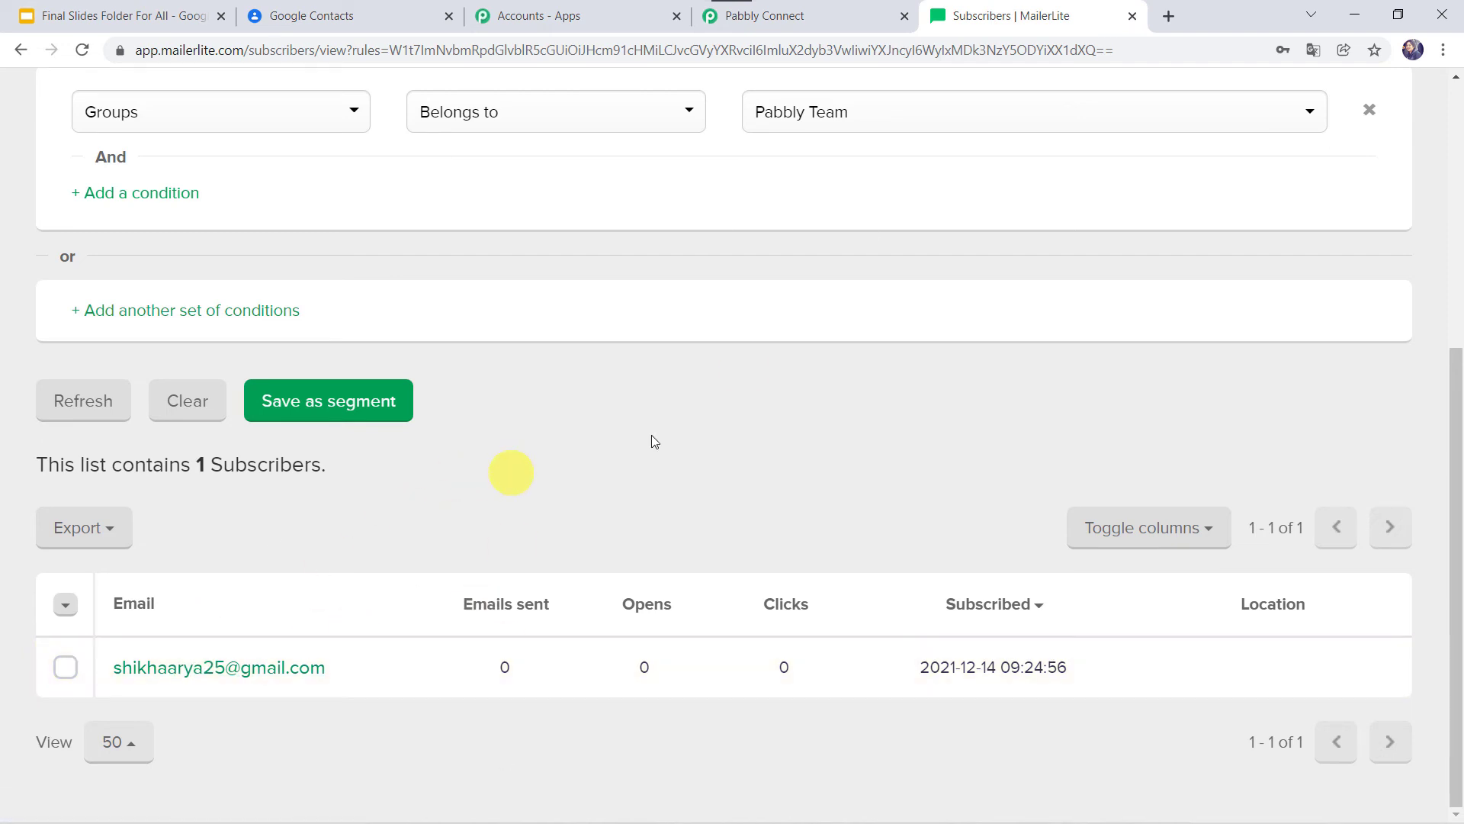
click(826, 16)
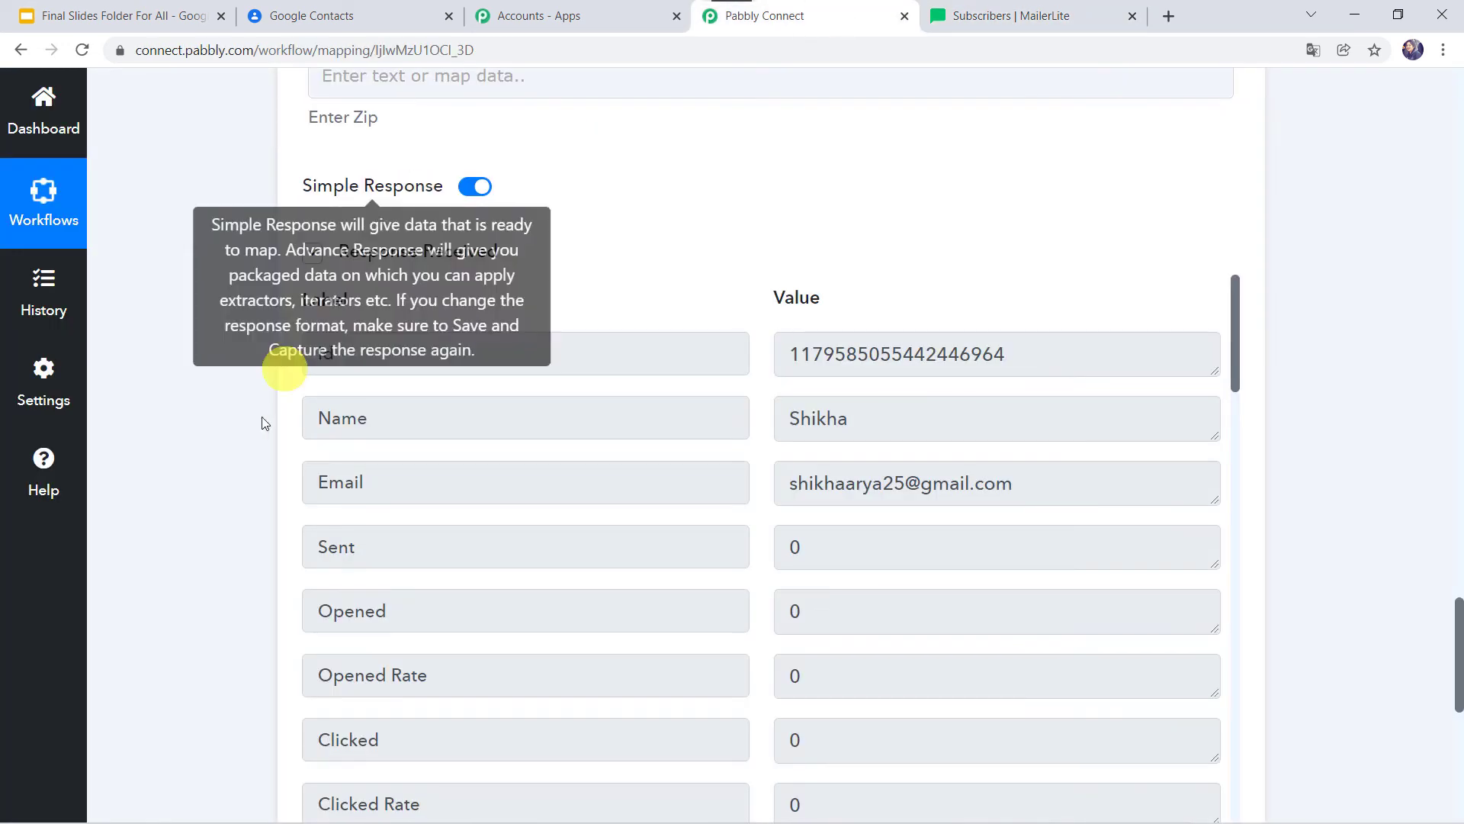
Save the MailerLite action settings so the workflow is saved successfully.
scroll(261, 425, down, 5)
click(596, 507)
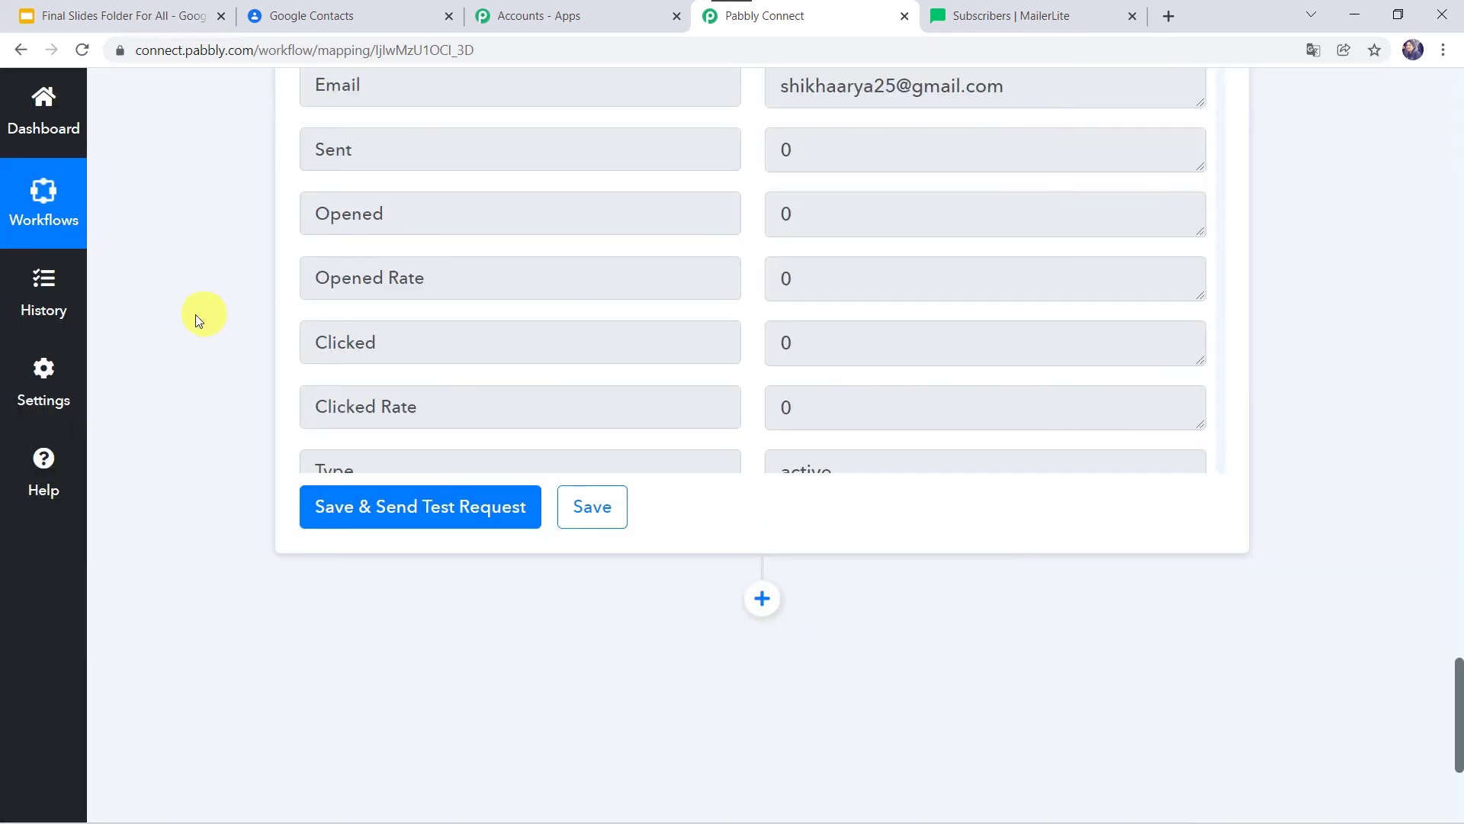
scroll(199, 320, up, 4)
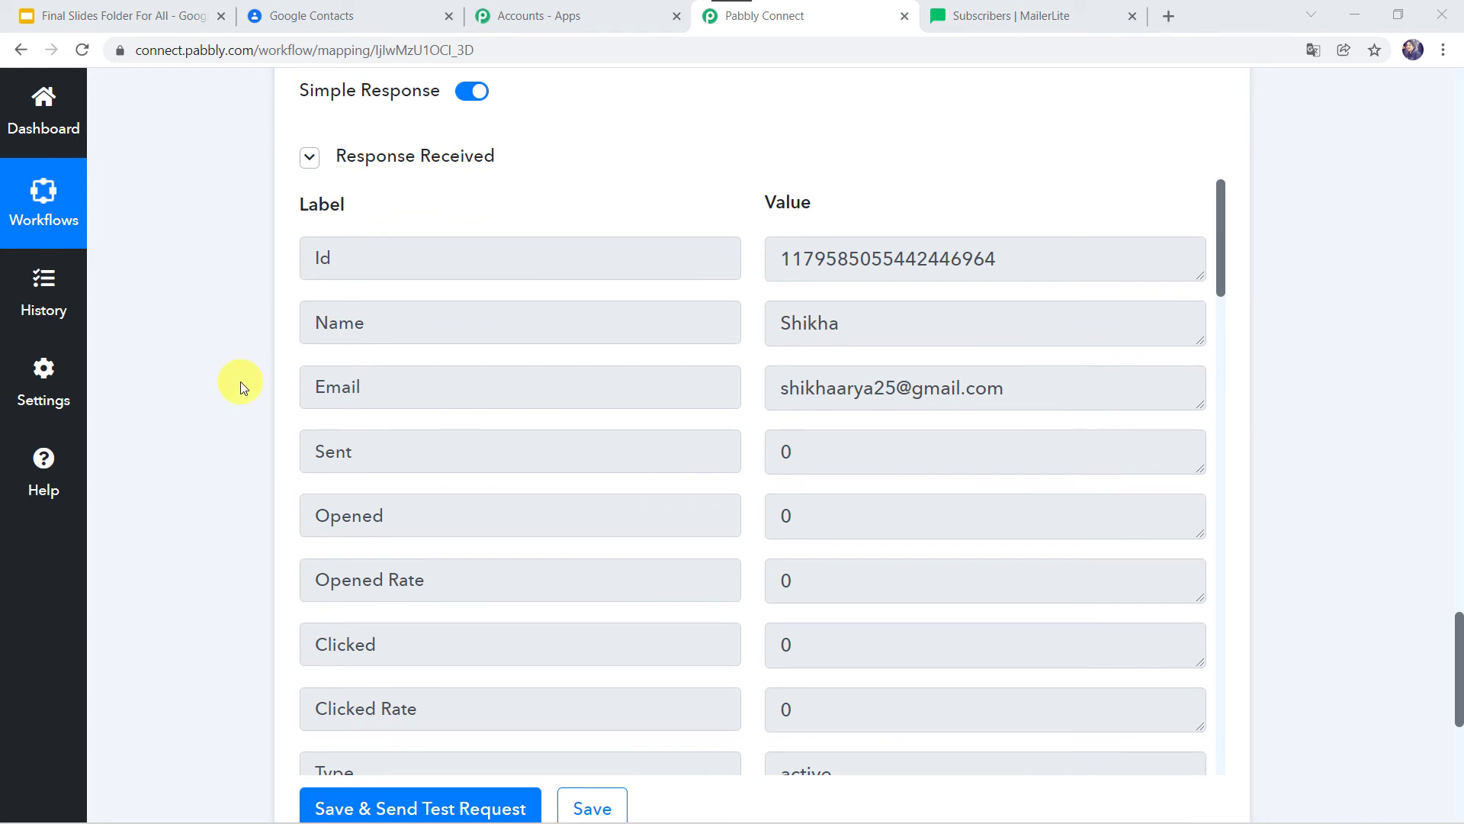
click(355, 15)
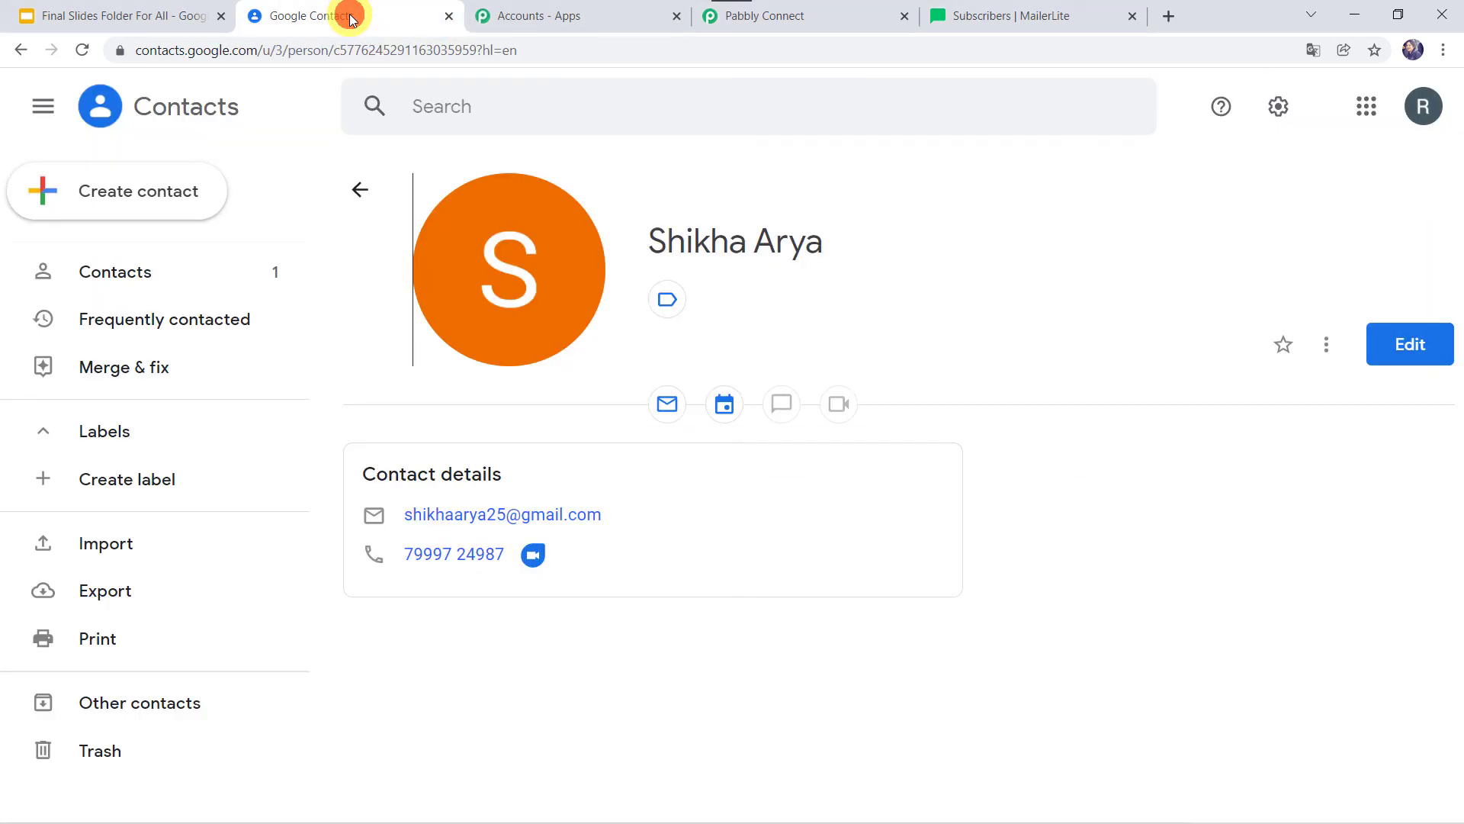
Start a new Google contact with the person's first and last name and company Pabbly.
click(122, 190)
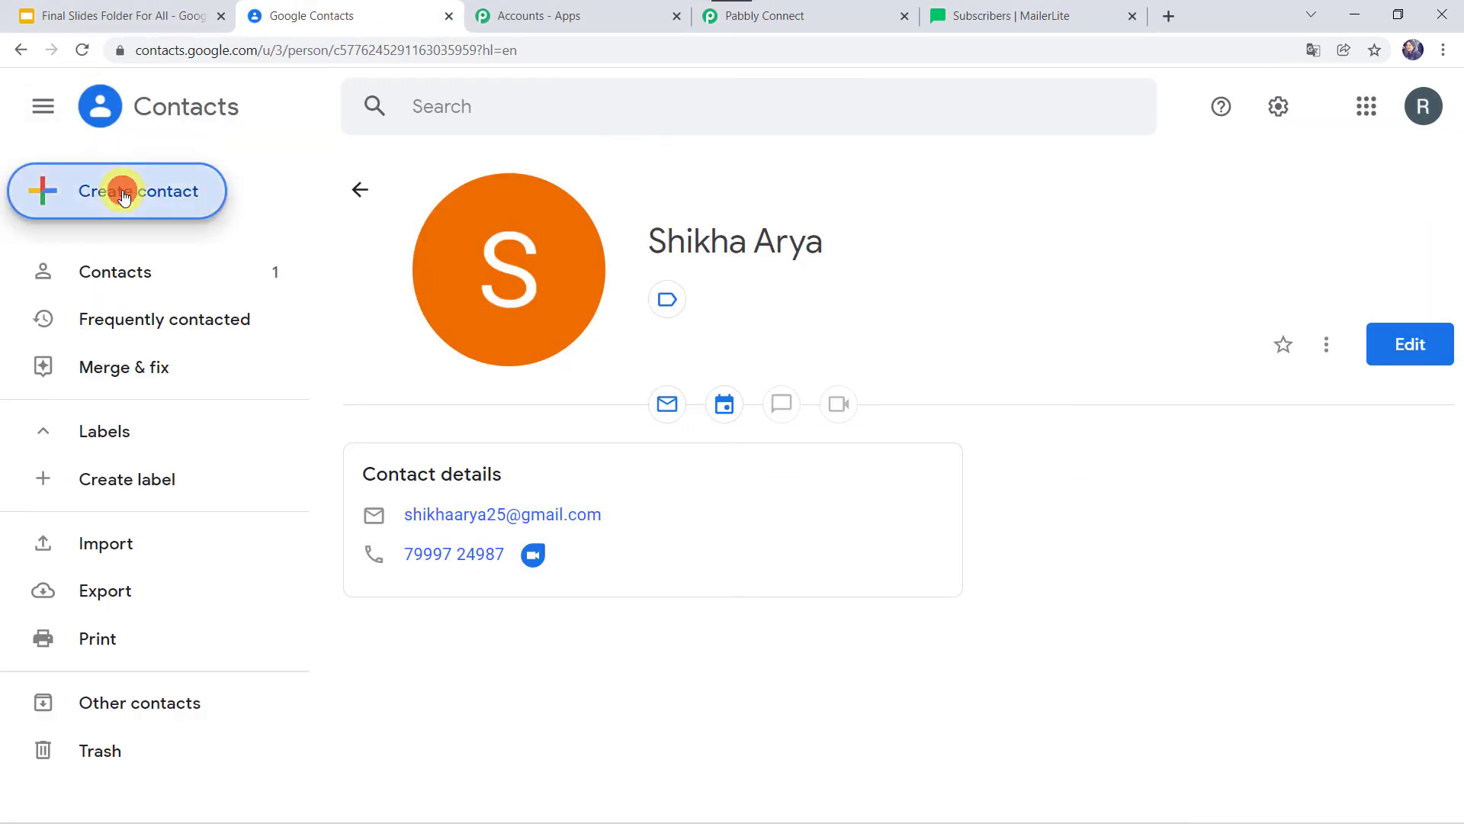
click(124, 196)
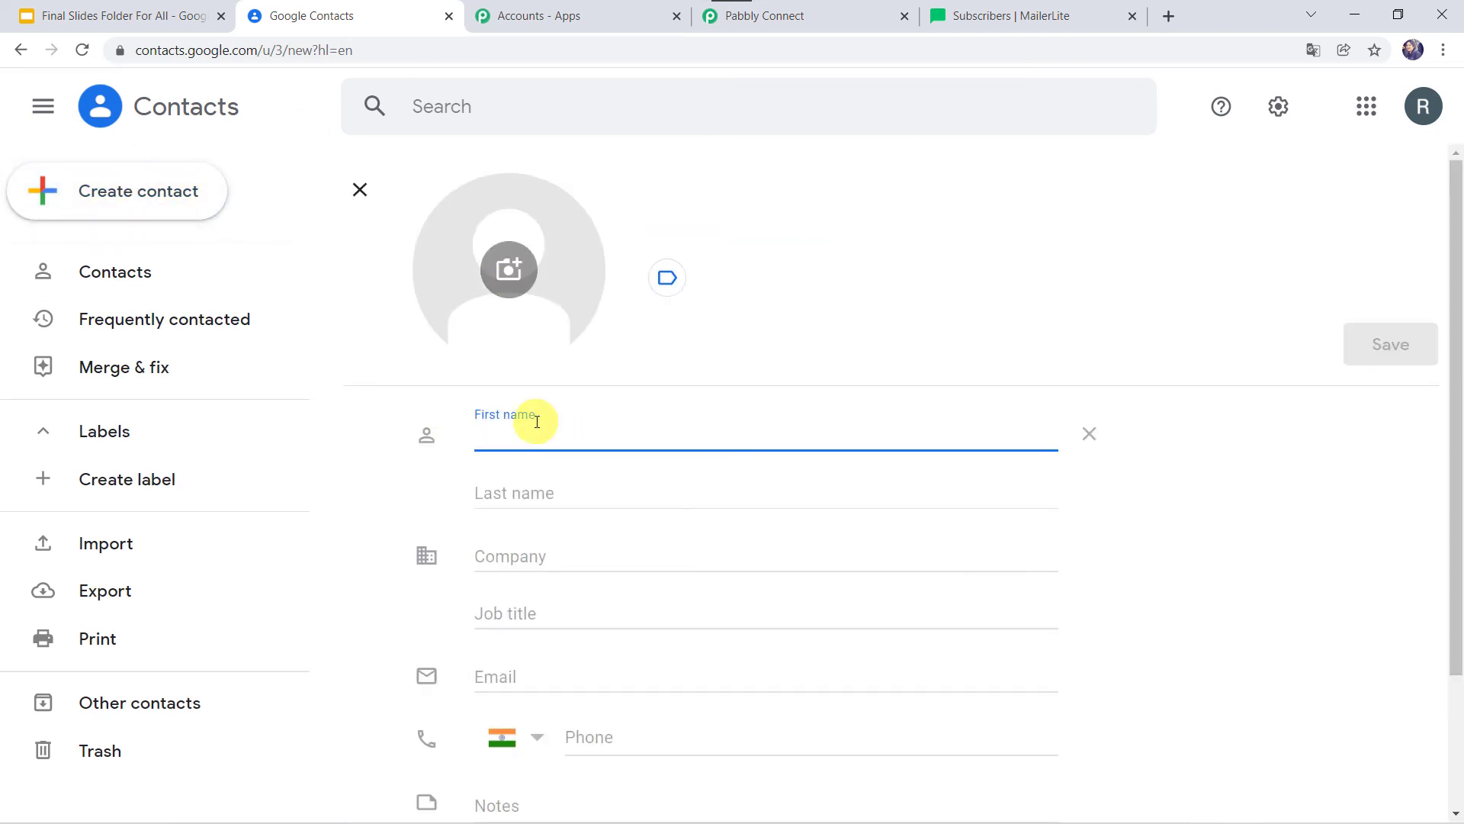
key(Tab)
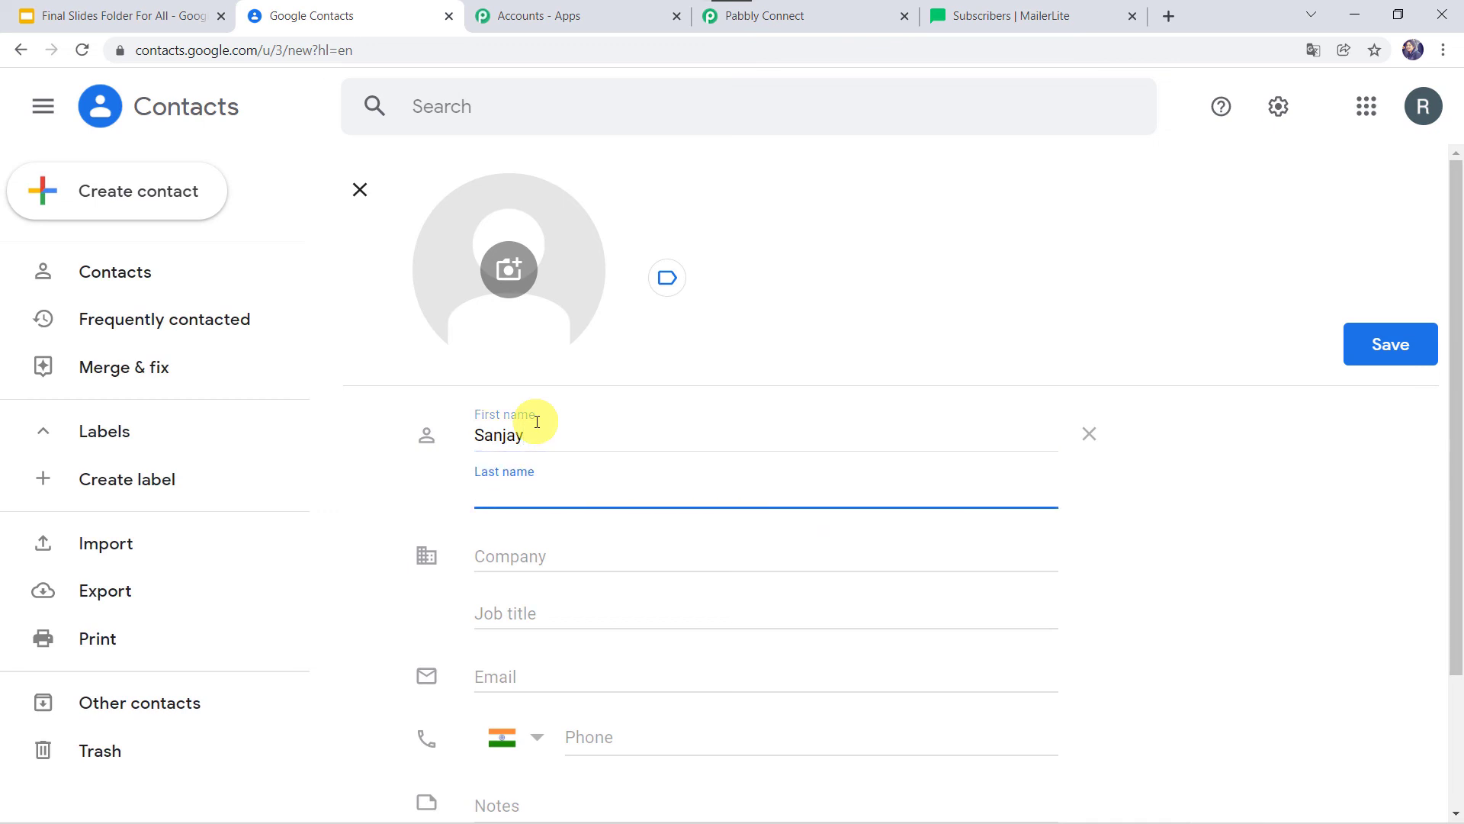
key(Tab)
key(Tab)
text(Pabbly)
Add the contact's e-mail address and phone number, then save the contact.
click(526, 672)
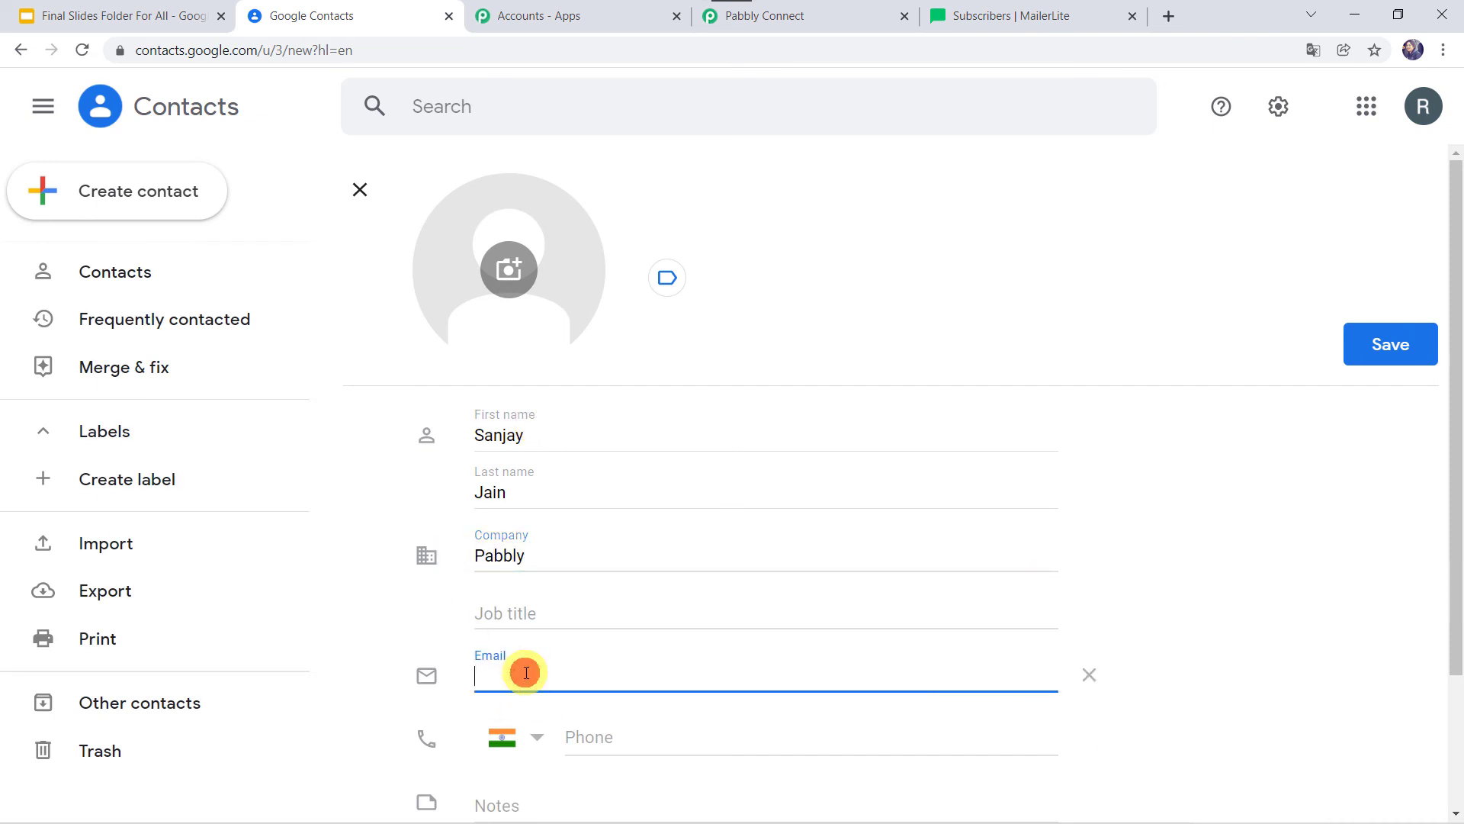
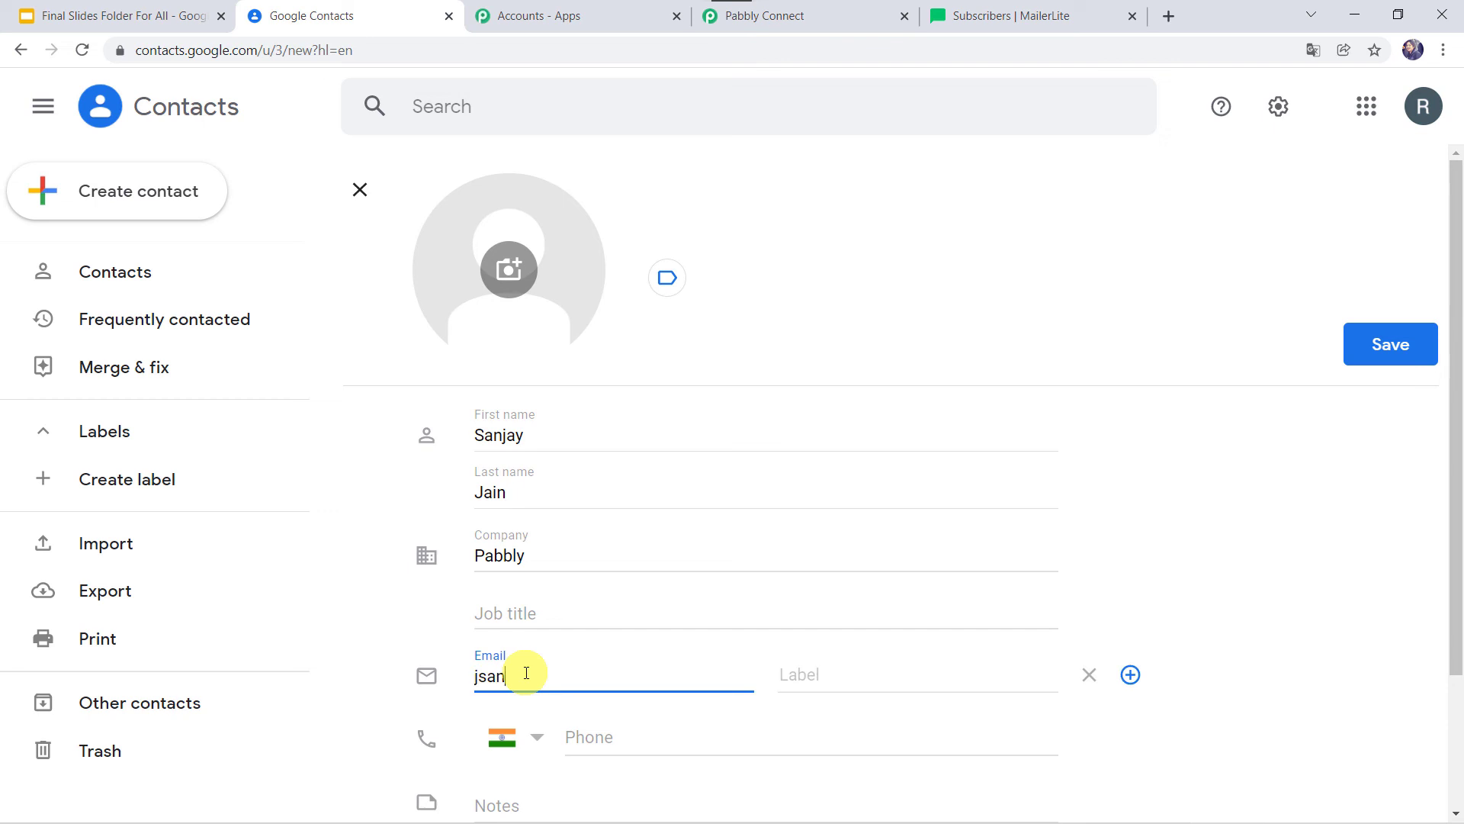
click(616, 737)
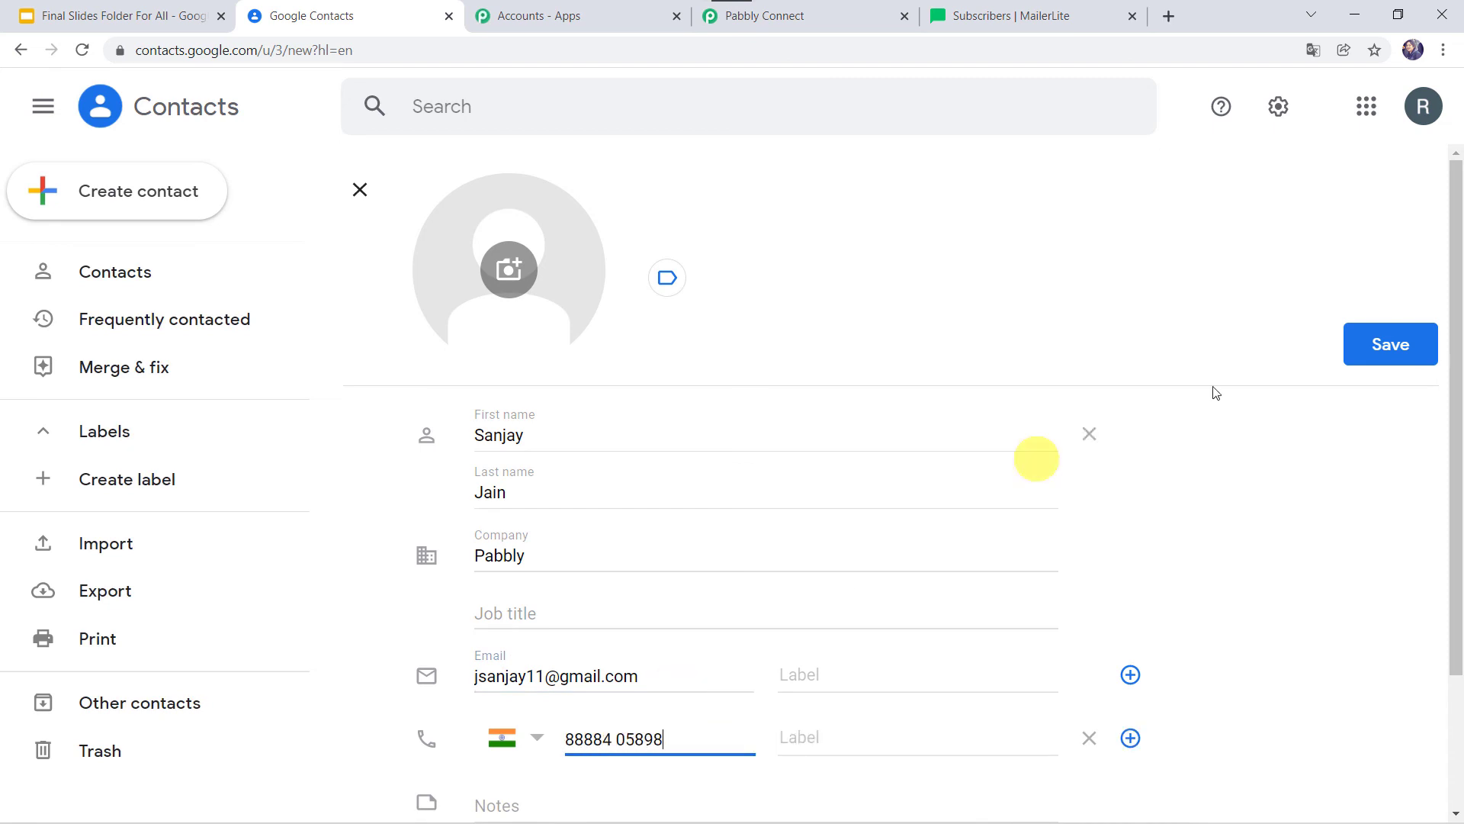
click(1385, 345)
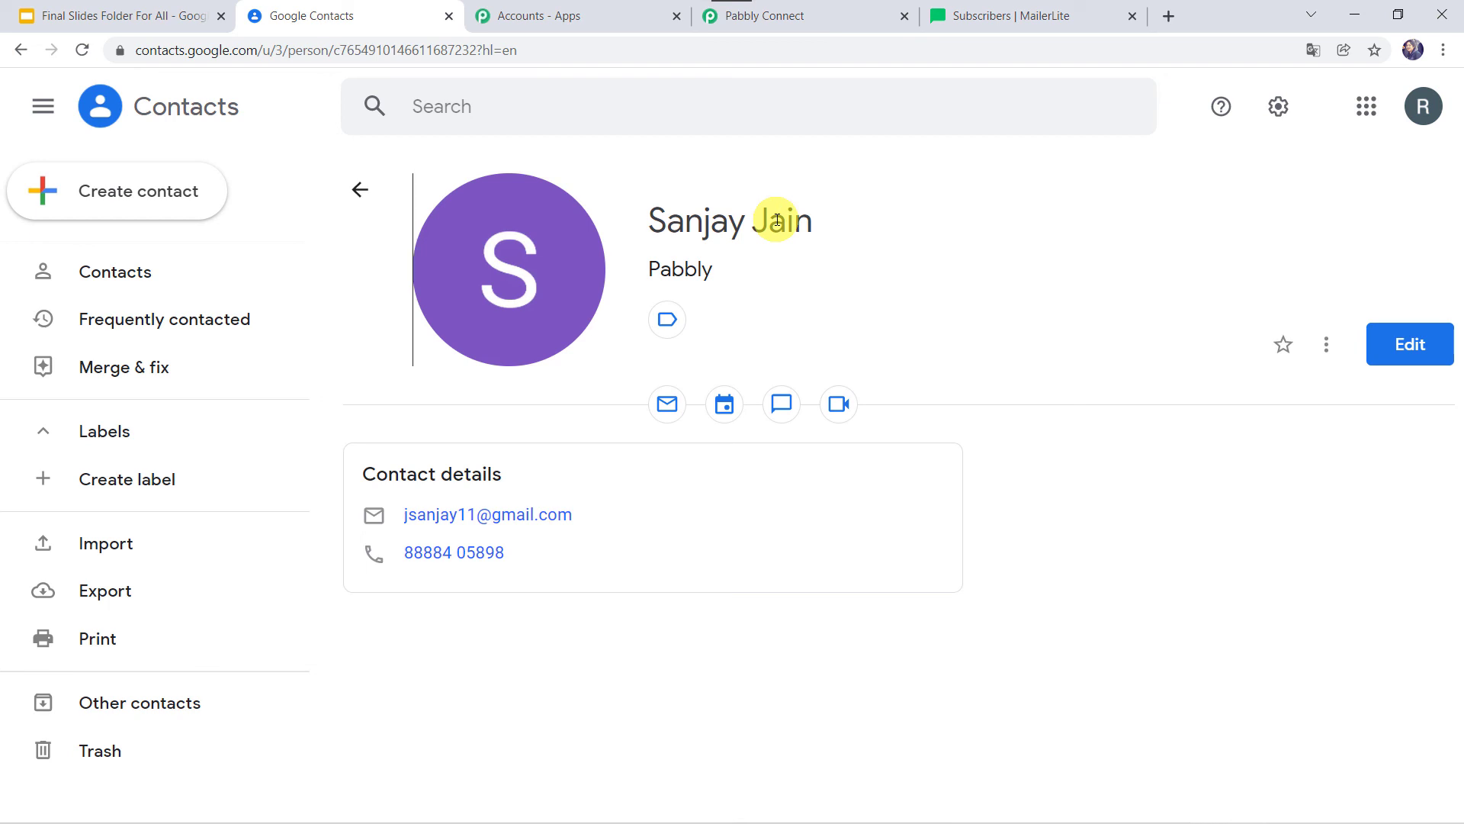
click(1046, 16)
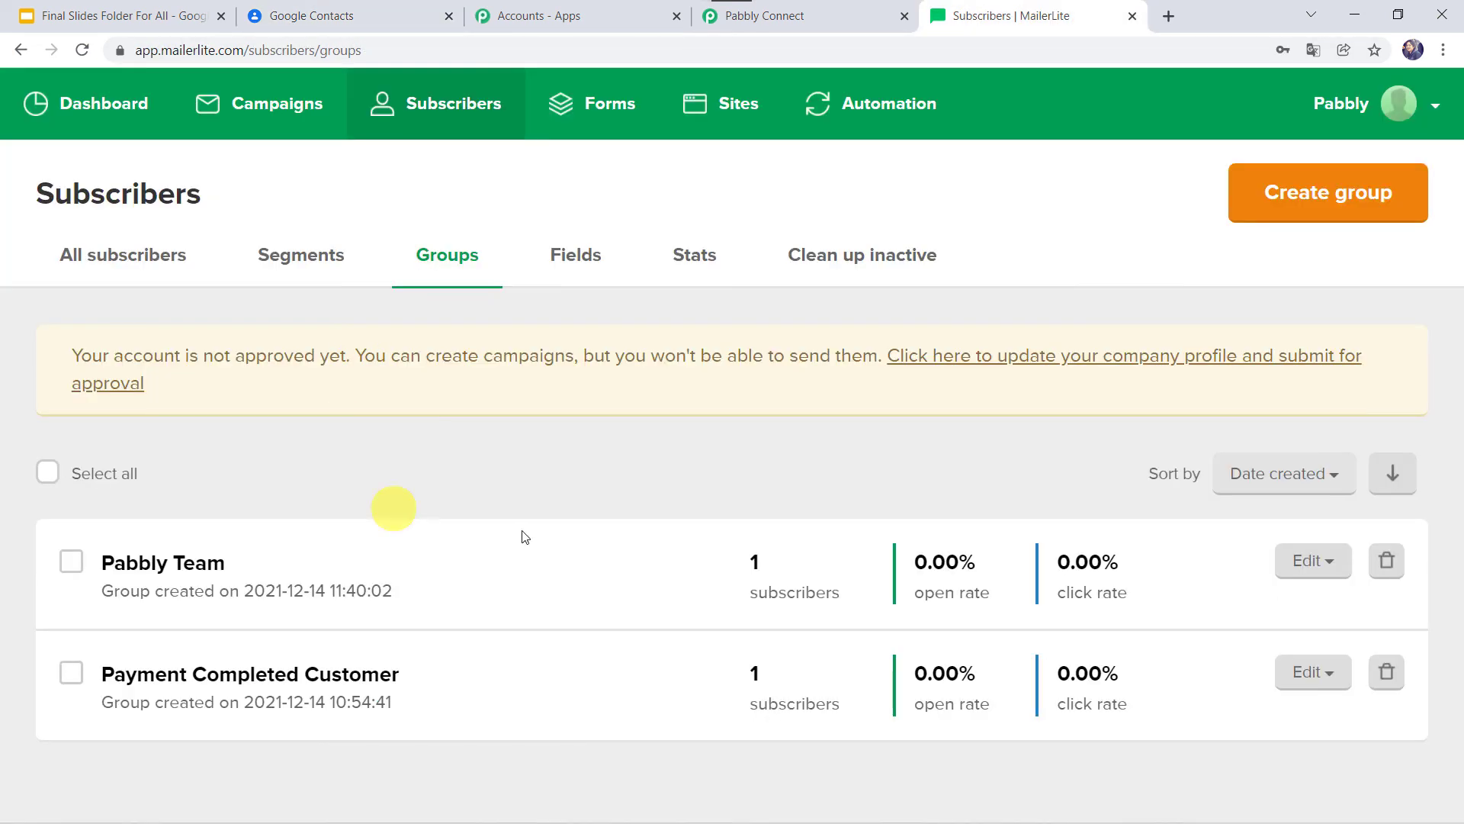
Reload the Groups page until Pabbly Team shows 2 subscribers, then view that subscriber list.
click(82, 49)
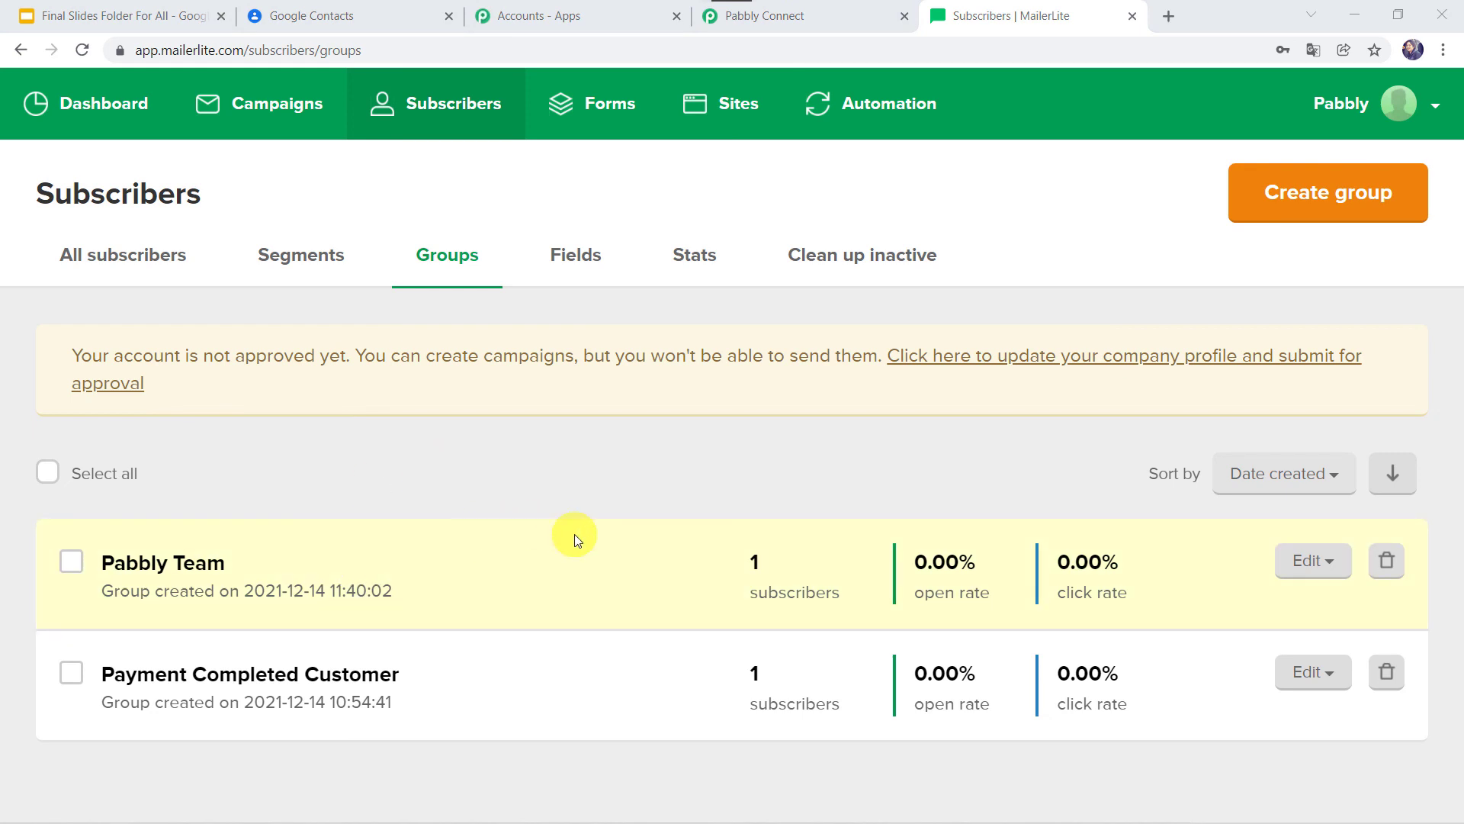
click(82, 51)
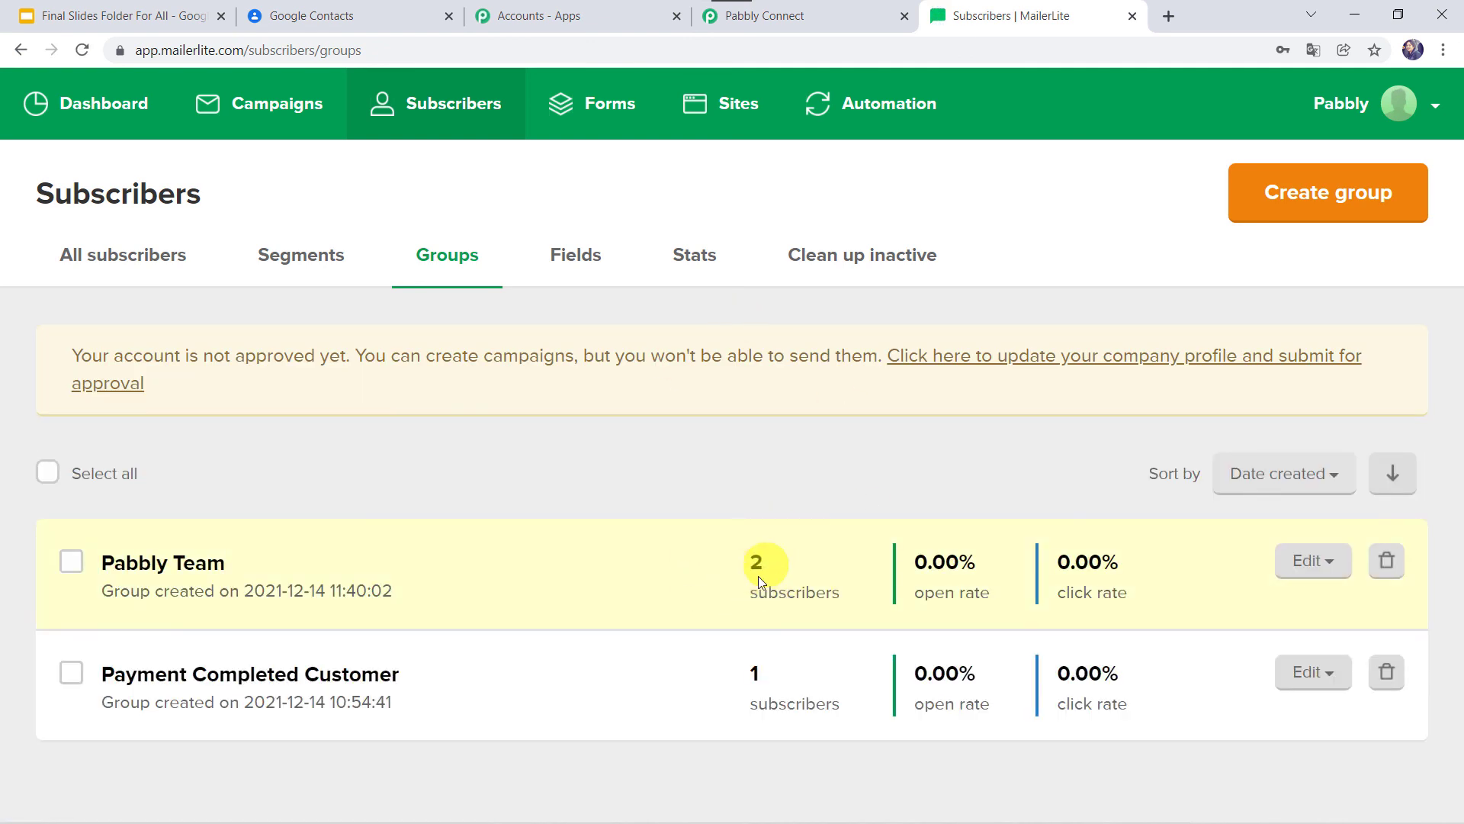
click(200, 564)
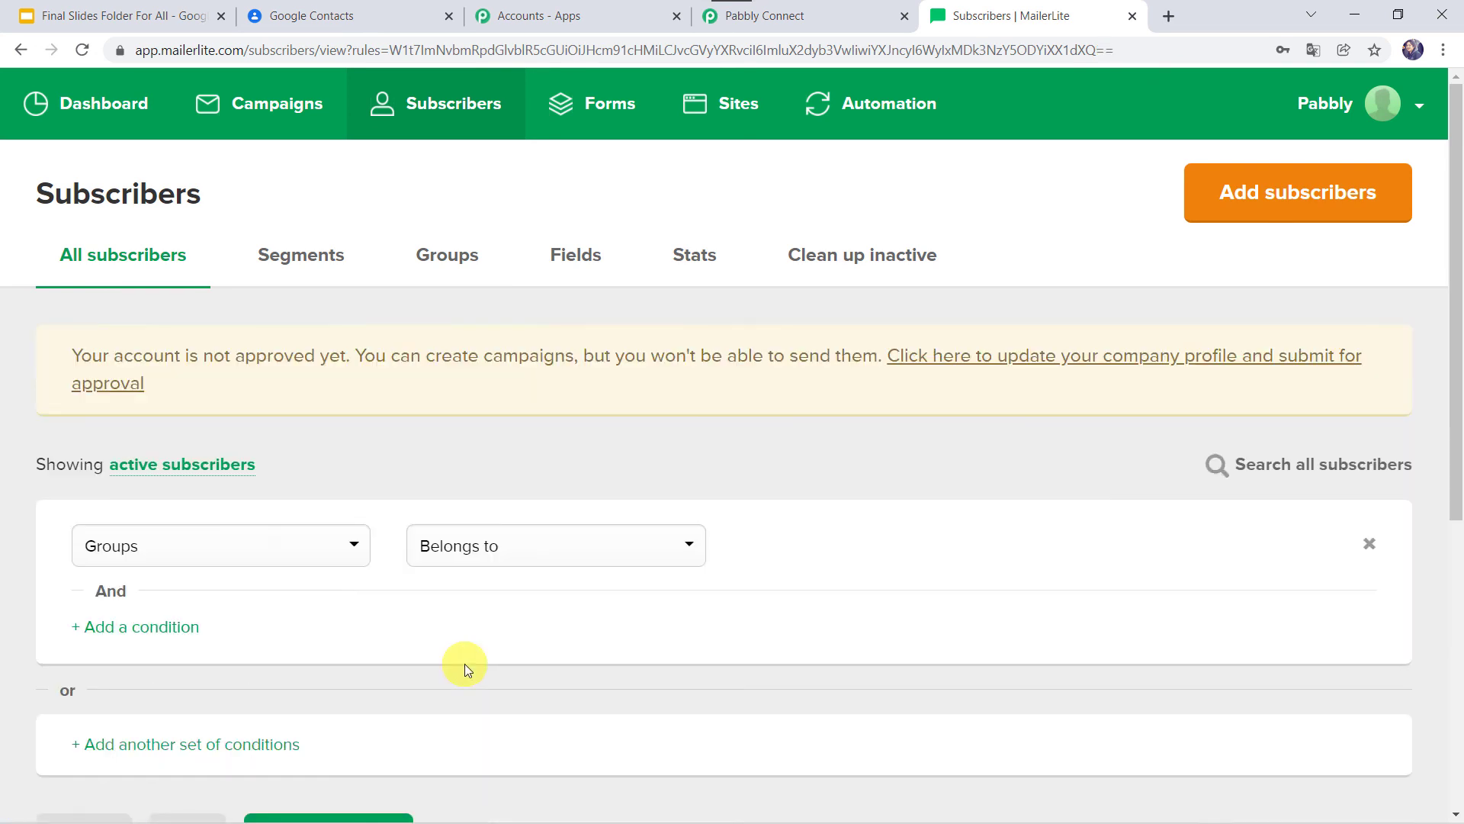
scroll(464, 663, down, 5)
scroll(464, 664, down, 1)
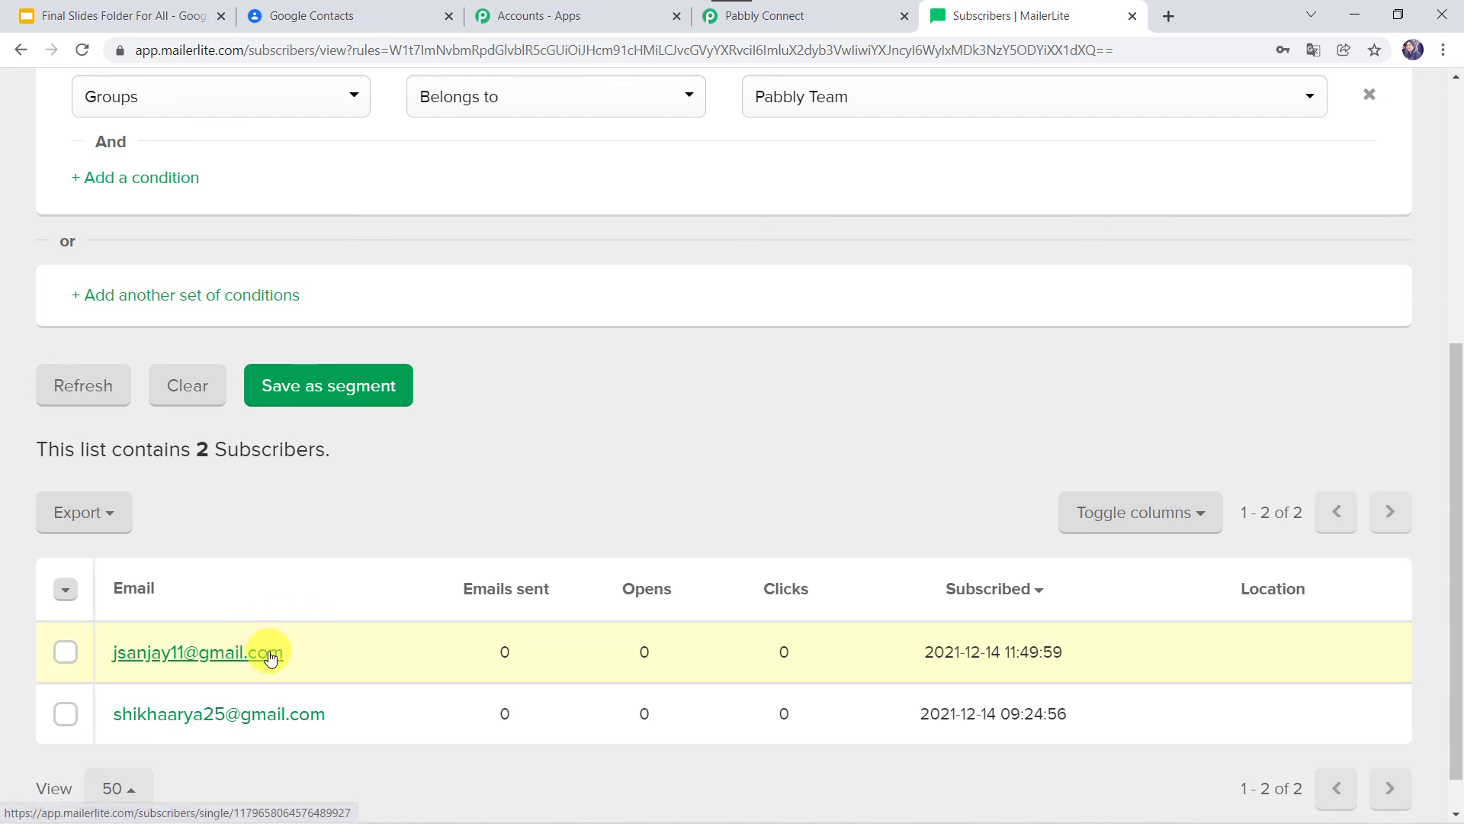
click(831, 17)
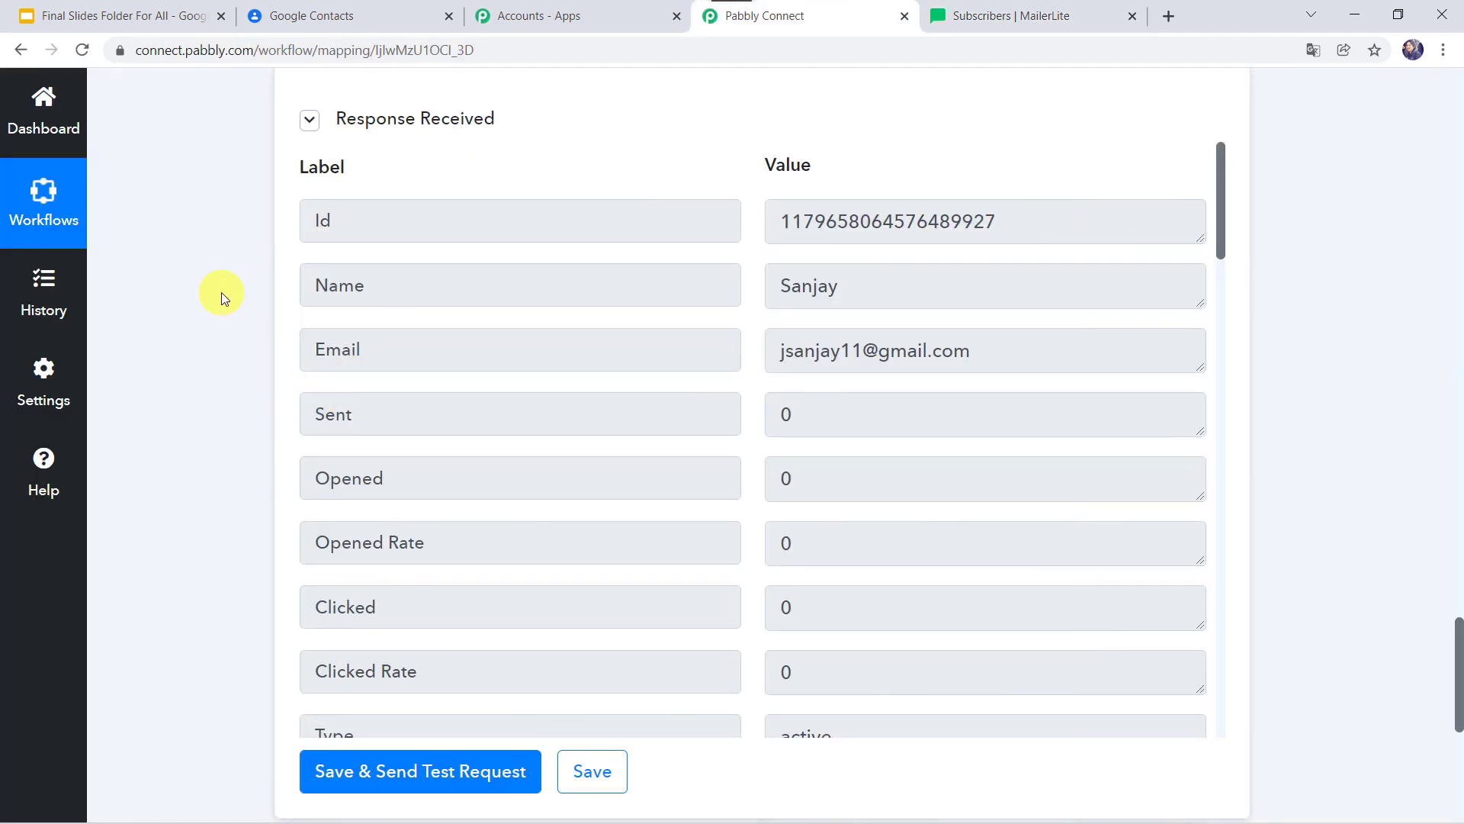
Collapse the MailerLite action panel and then the Google Contacts trigger panel.
scroll(221, 295, up, 10)
scroll(221, 296, up, 10)
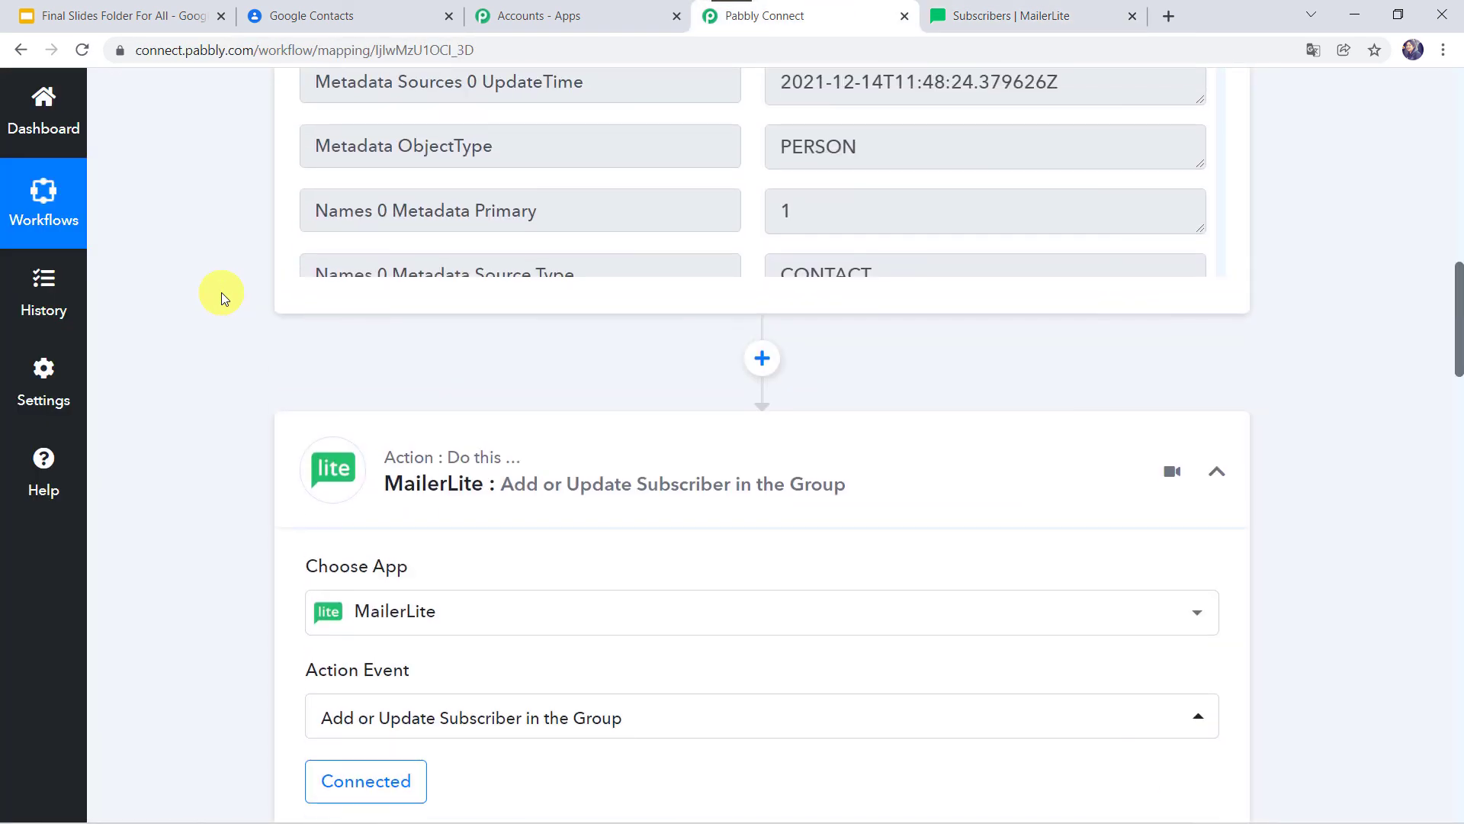
click(593, 460)
scroll(247, 232, up, 10)
click(656, 394)
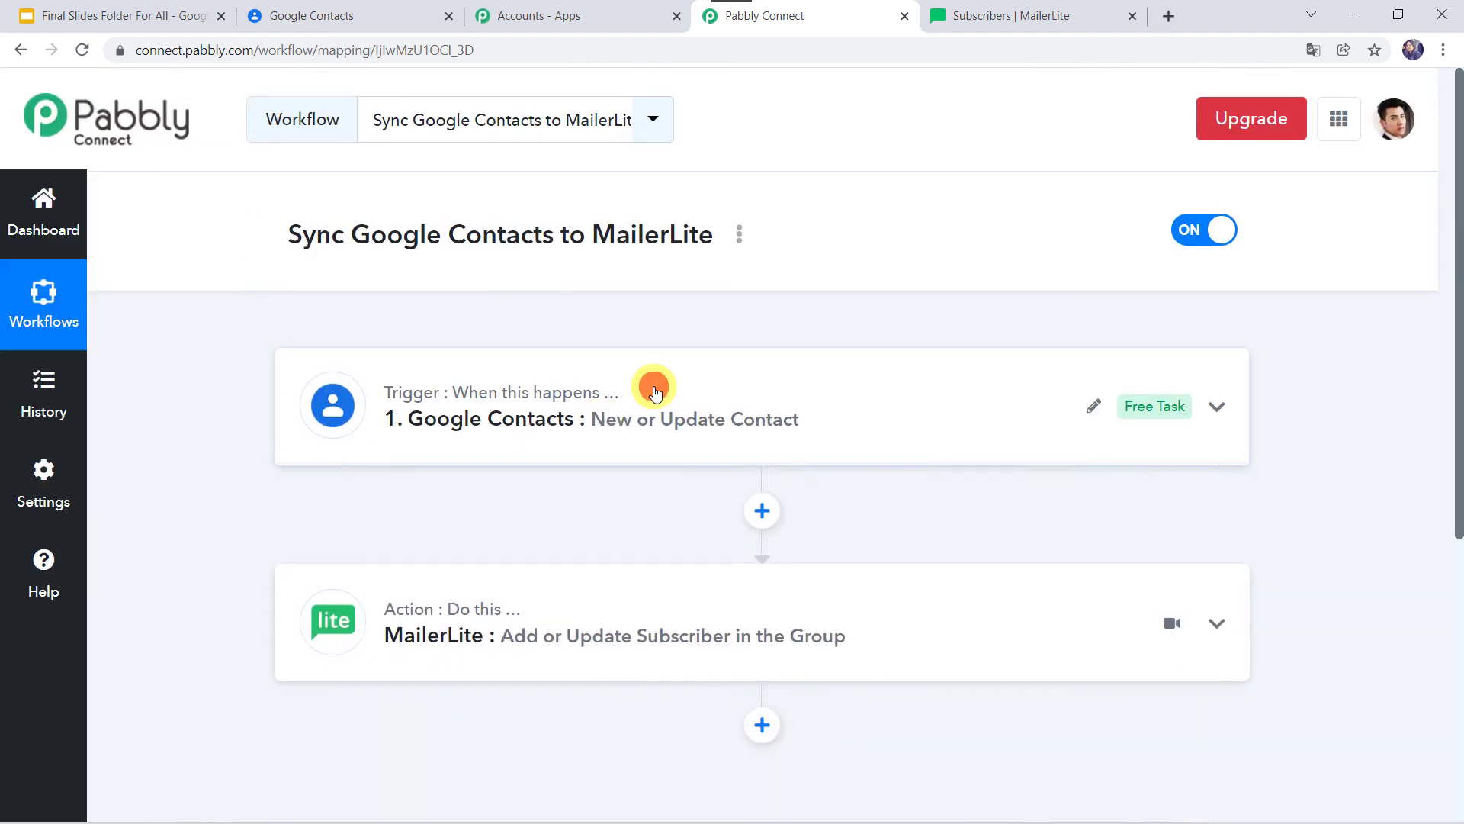